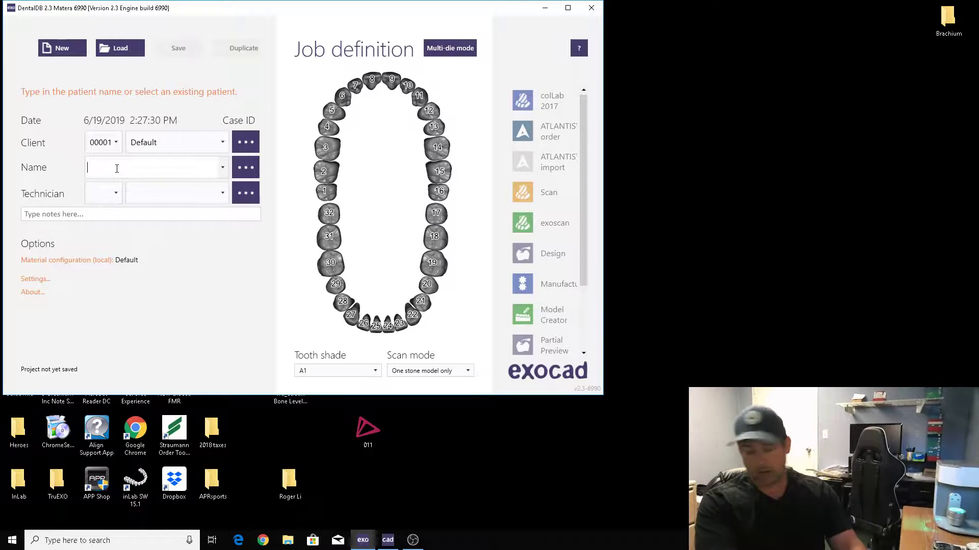
Set the patient name to G15 and mark teeth 19 through 23 as adjacent teeth.
{"action": "type", "text": "G15"}
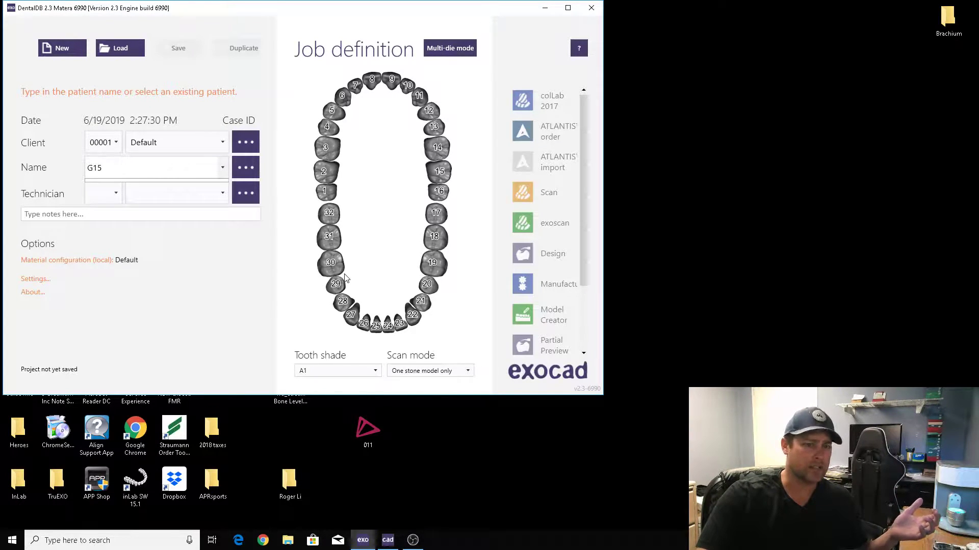
{"action": "left_click", "coordinate": [431, 264]}
{"action": "left_click", "coordinate": [226, 452]}
{"action": "left_click", "coordinate": [35, 30]}
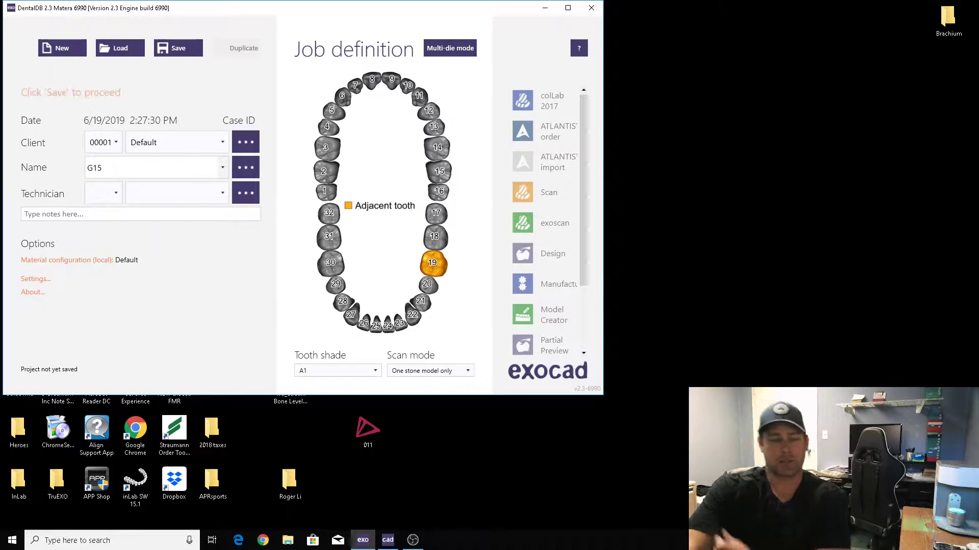
{"action": "left_click", "coordinate": [398, 329]}
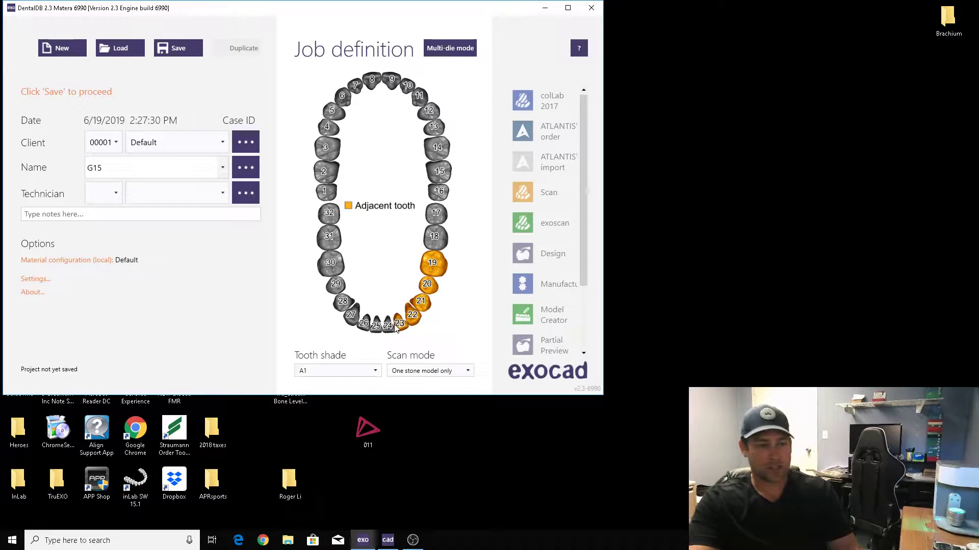
Redefine tooth 19 as an adjacent tooth and copy that marking through tooth 23.
{"action": "left_click", "coordinate": [433, 263]}
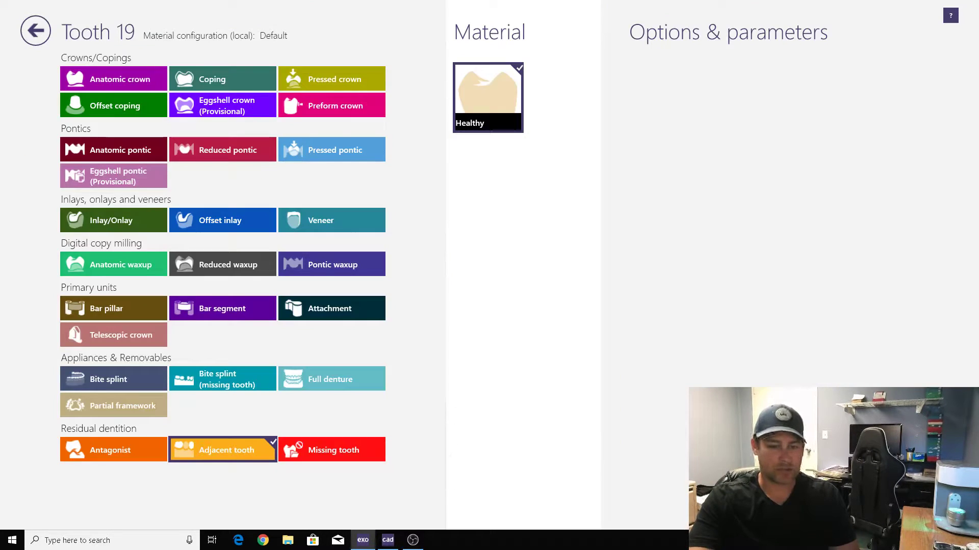
{"action": "left_click", "coordinate": [754, 505]}
{"action": "left_click", "coordinate": [397, 326], "text": "shift"}
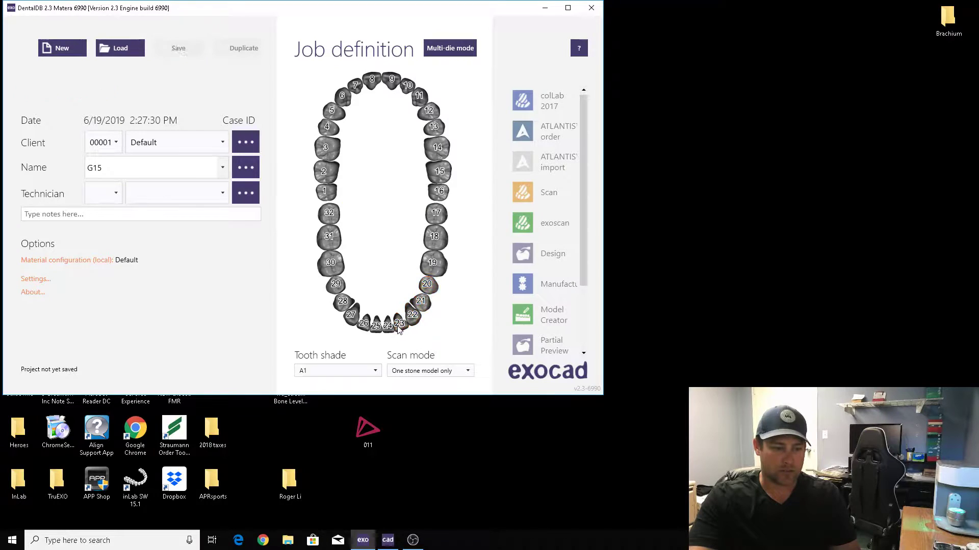
{"action": "left_click", "coordinate": [434, 263]}
{"action": "left_click", "coordinate": [224, 455]}
{"action": "left_click", "coordinate": [754, 504]}
{"action": "left_click", "coordinate": [399, 326], "text": "shift"}
Define tooth 20 as an anatomic crown in Zirconia, expanding its advanced parameters for review.
{"action": "left_click", "coordinate": [433, 293]}
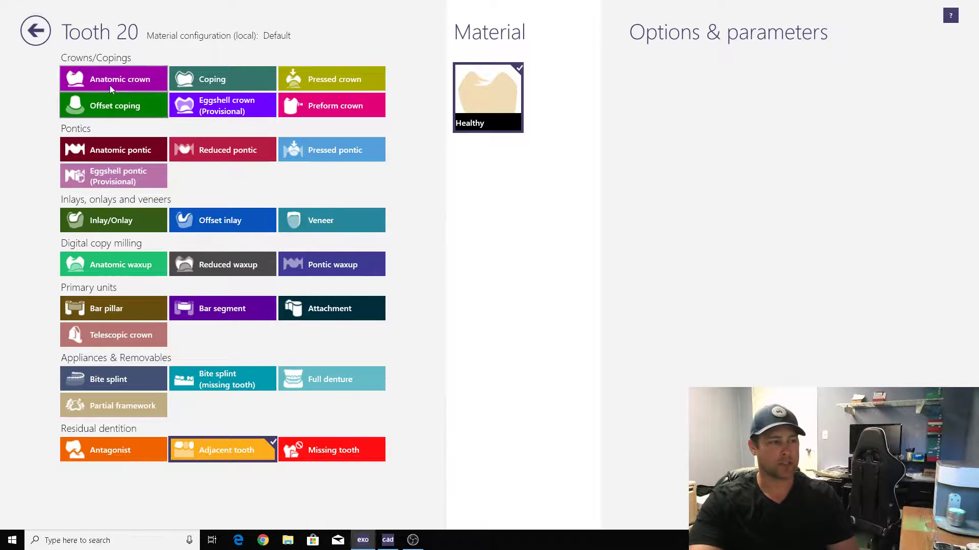
{"action": "left_click", "coordinate": [490, 377]}
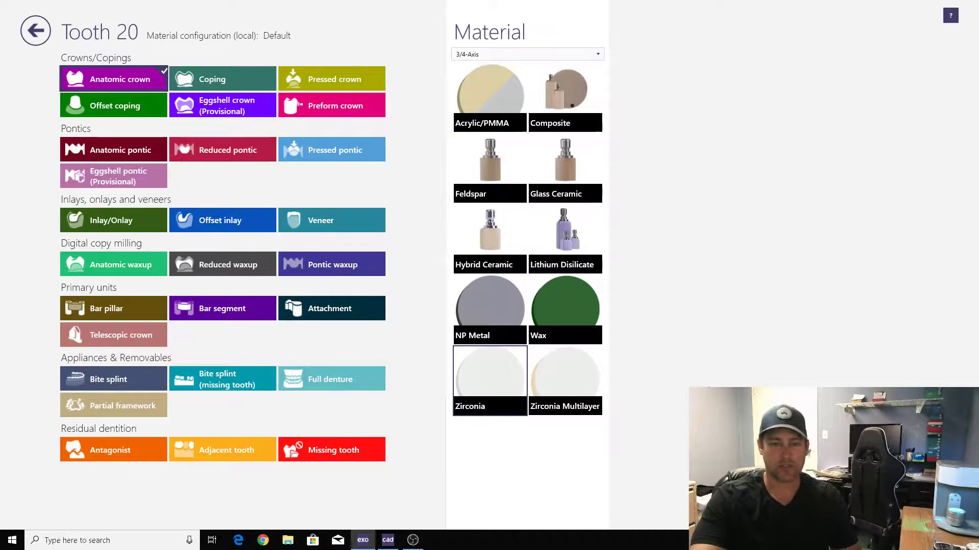
{"action": "left_click", "coordinate": [703, 174]}
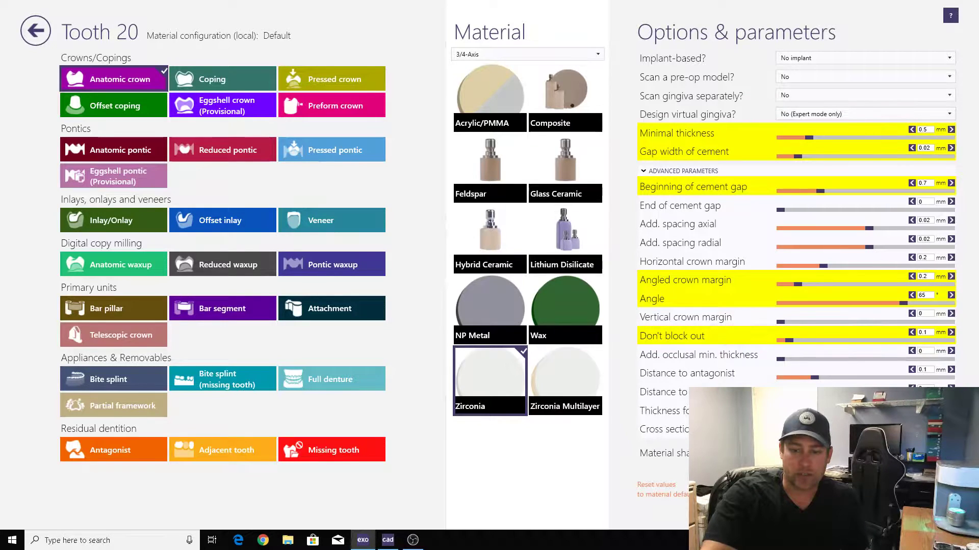
{"action": "left_click", "coordinate": [922, 492]}
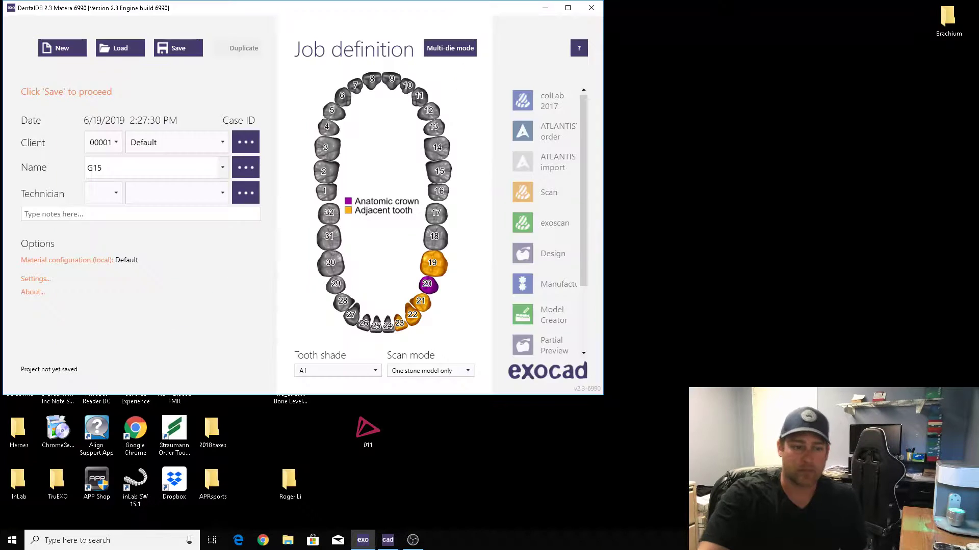
Mark teeth 11 through 15 as antagonists in the opposing upper arch.
{"action": "left_click", "coordinate": [439, 173]}
{"action": "left_click", "coordinate": [146, 455]}
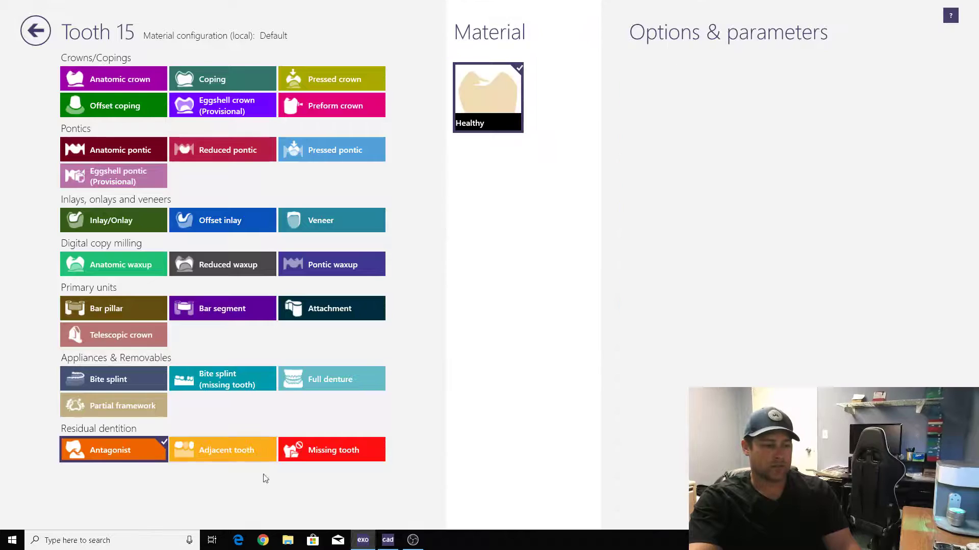
{"action": "left_click", "coordinate": [922, 492]}
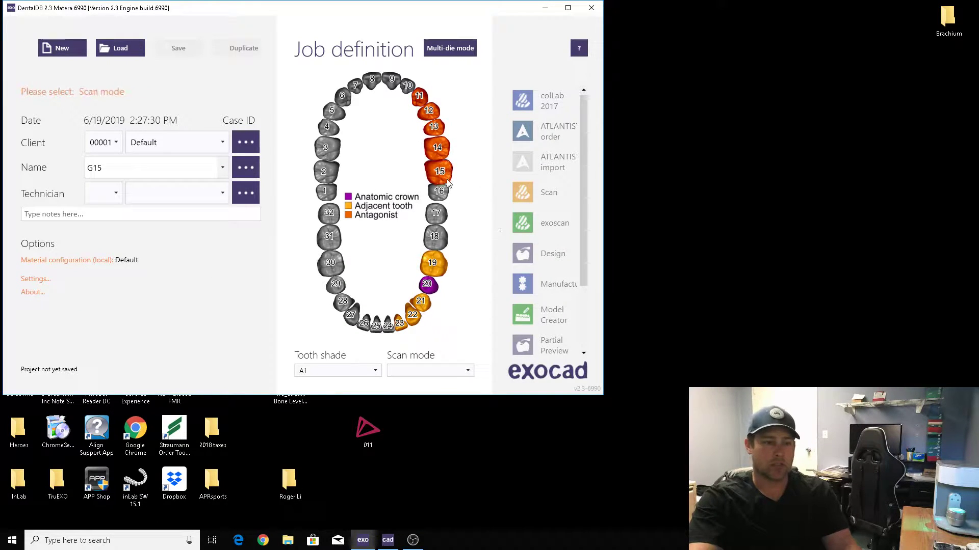
Try marking teeth 2 and 3 as antagonists, and clear the marking from tooth 2.
{"action": "mouse_move", "coordinate": [448, 184]}
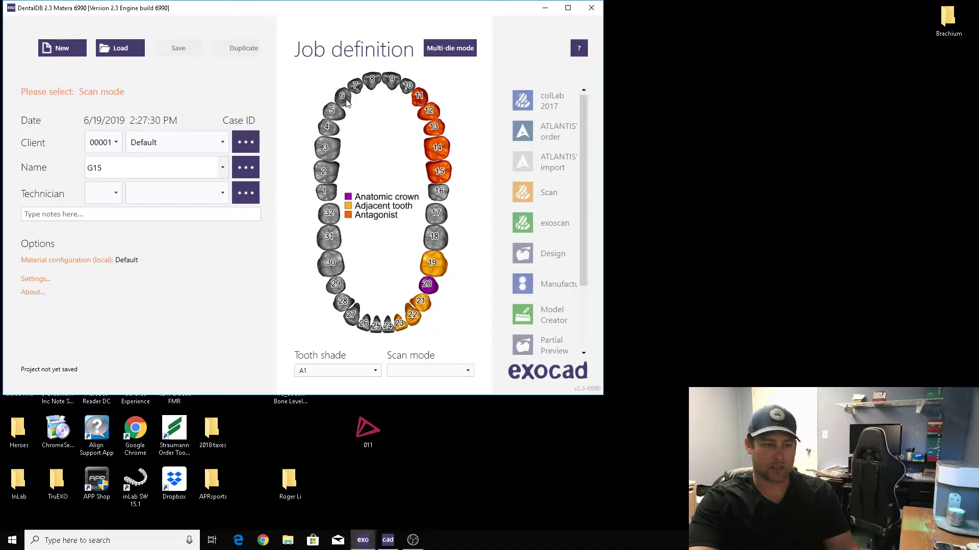
{"action": "left_click", "coordinate": [325, 171]}
{"action": "left_click", "coordinate": [138, 451]}
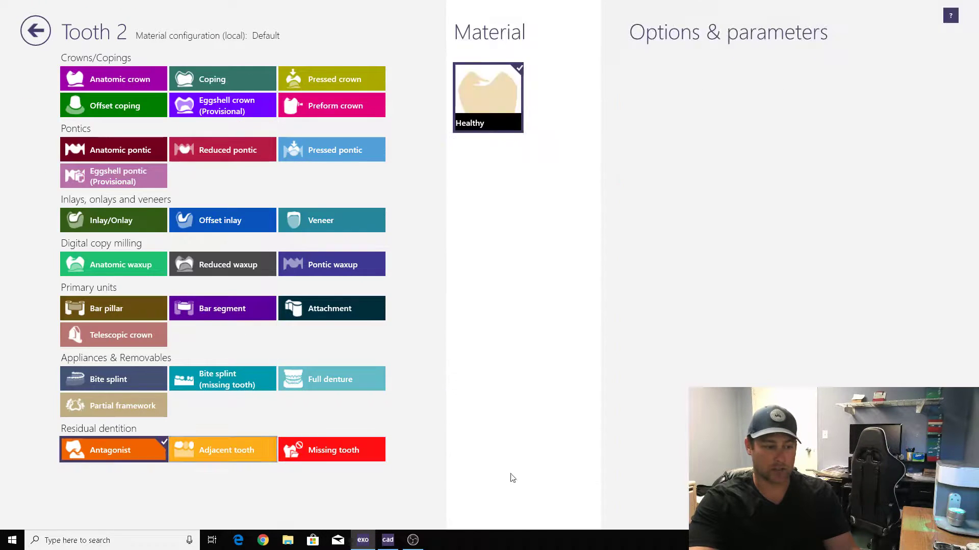
{"action": "left_click", "coordinate": [924, 505]}
{"action": "left_click", "coordinate": [336, 156]}
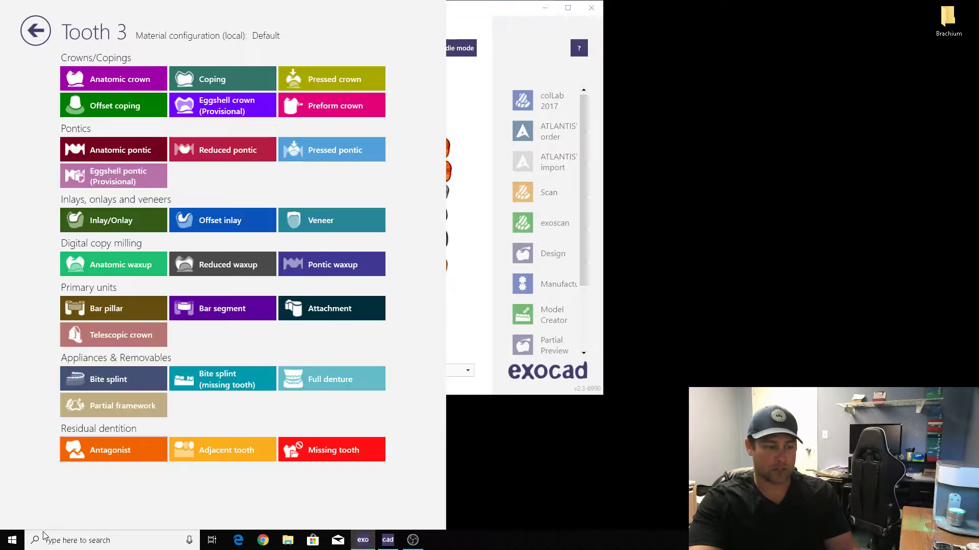
{"action": "left_click", "coordinate": [79, 449]}
{"action": "left_click", "coordinate": [325, 147]}
{"action": "double_click", "coordinate": [113, 450]}
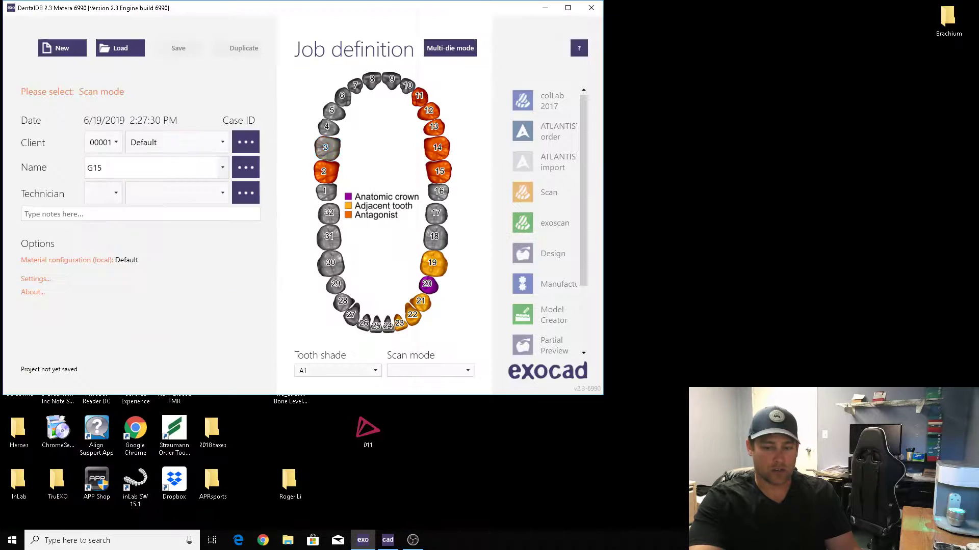
{"action": "left_click", "coordinate": [326, 177], "text": "ctrl"}
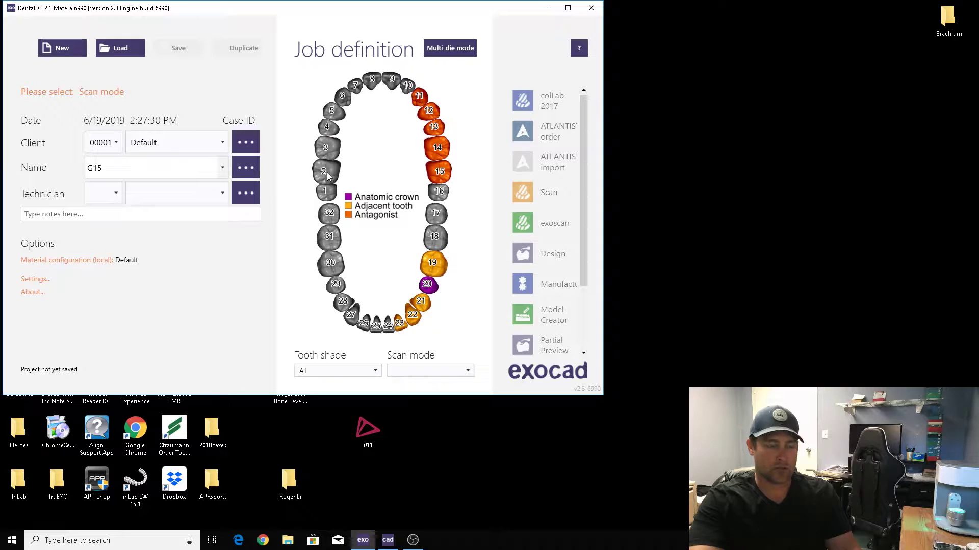
Try marking individual upper teeth 2, 5, 6, 8 and 9 as antagonists, and clear these markings.
{"action": "left_click", "coordinate": [326, 168]}
{"action": "left_click", "coordinate": [113, 450]}
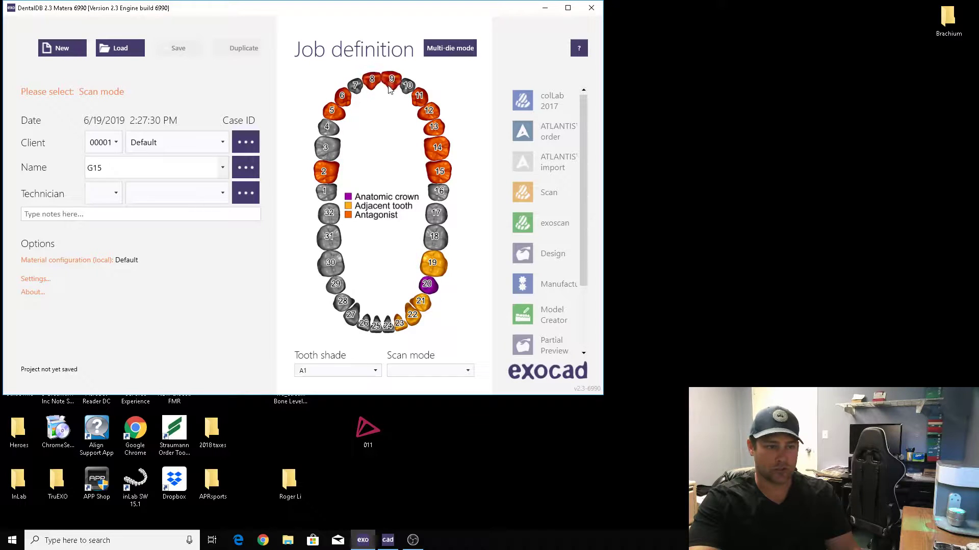
{"action": "left_click", "coordinate": [326, 171]}
{"action": "left_click", "coordinate": [113, 450]}
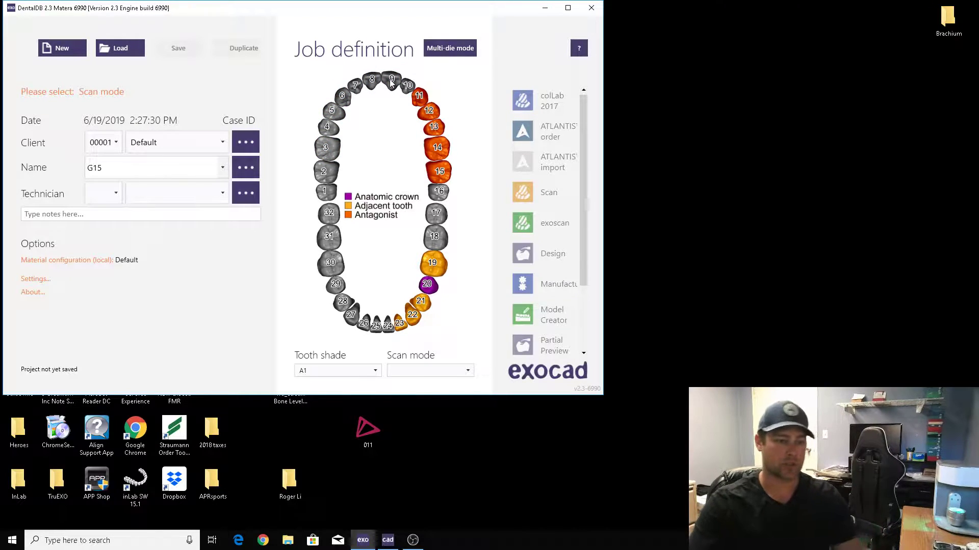
Set the scan mode to Two stone models in occlusion and launch colLab 2017 for the saved case.
{"action": "left_click", "coordinate": [414, 371]}
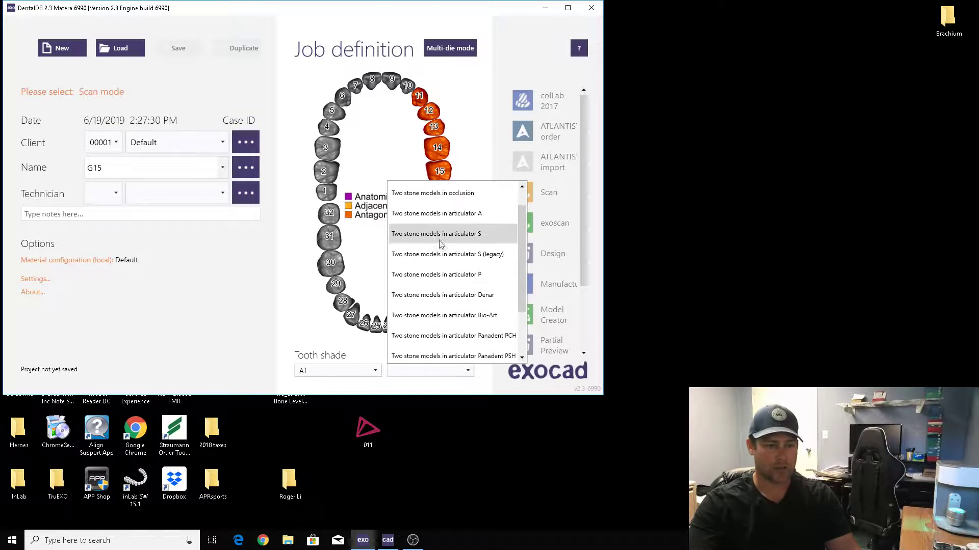
{"action": "left_click", "coordinate": [429, 198]}
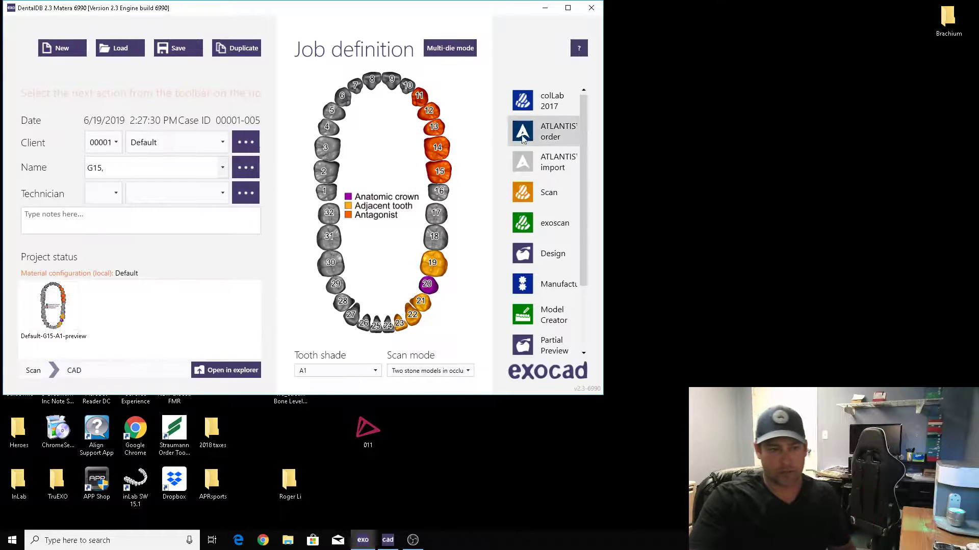
{"action": "left_click", "coordinate": [536, 105]}
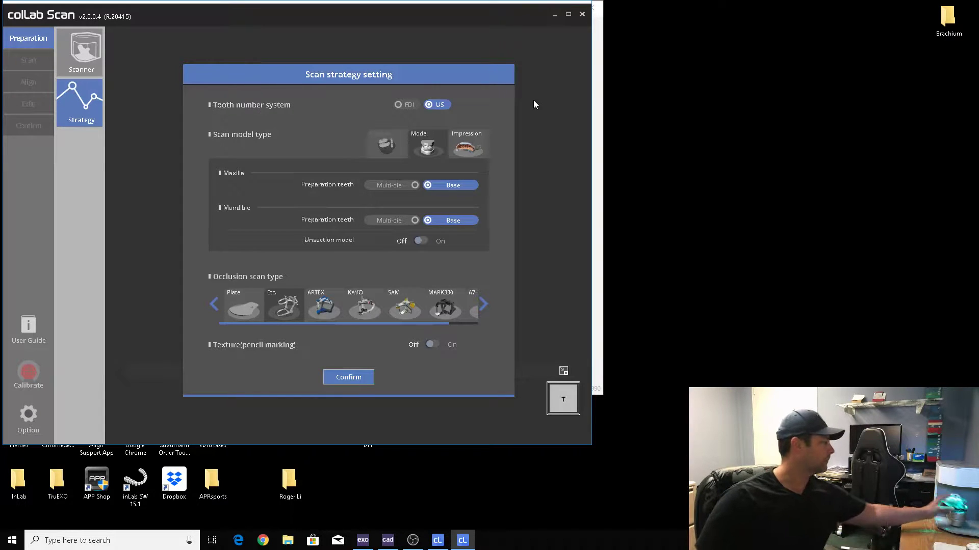
Accept the scan strategy, raise the scan depth line to the base of the maxilla model's gum area, and start the auto scan.
{"action": "key", "text": "Return"}
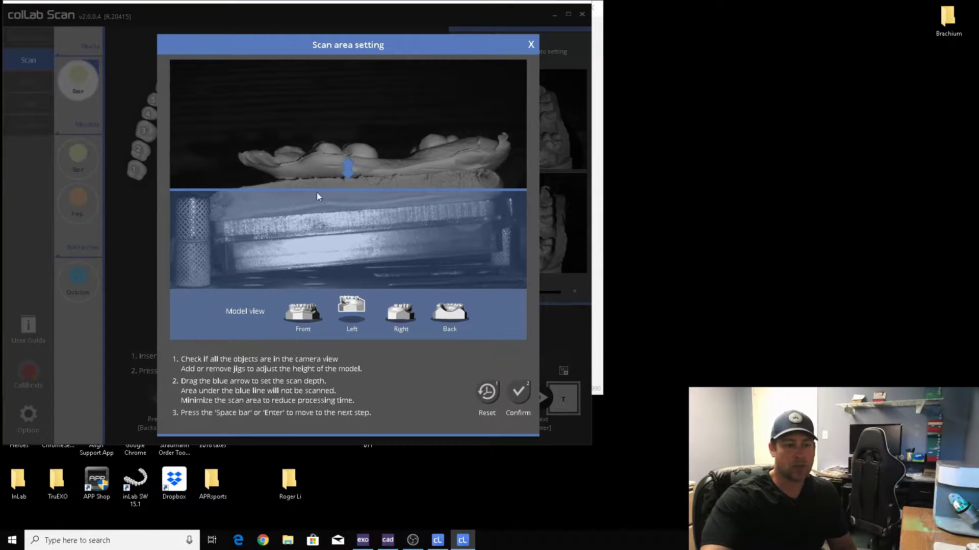
{"action": "left_click", "coordinate": [363, 182]}
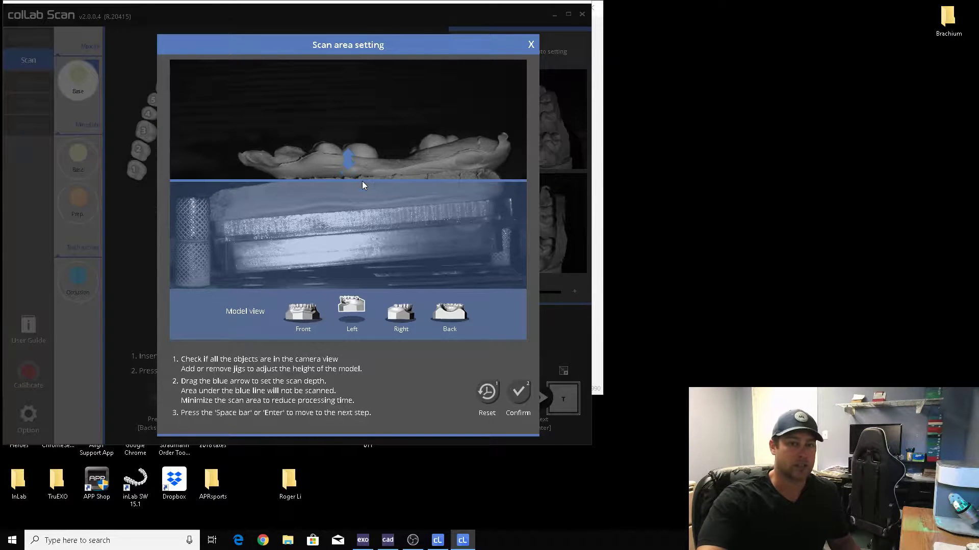
{"action": "left_click", "coordinate": [518, 395]}
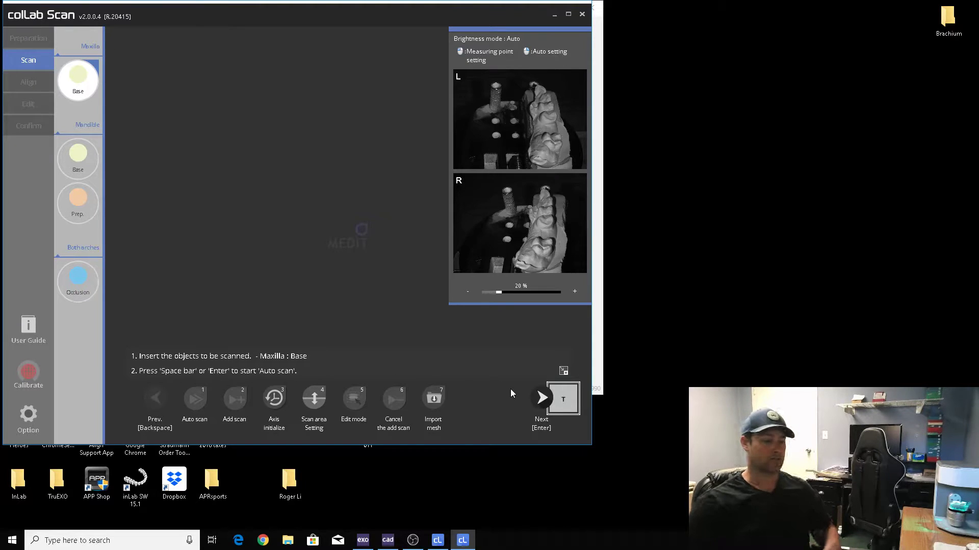
{"action": "key", "text": "space"}
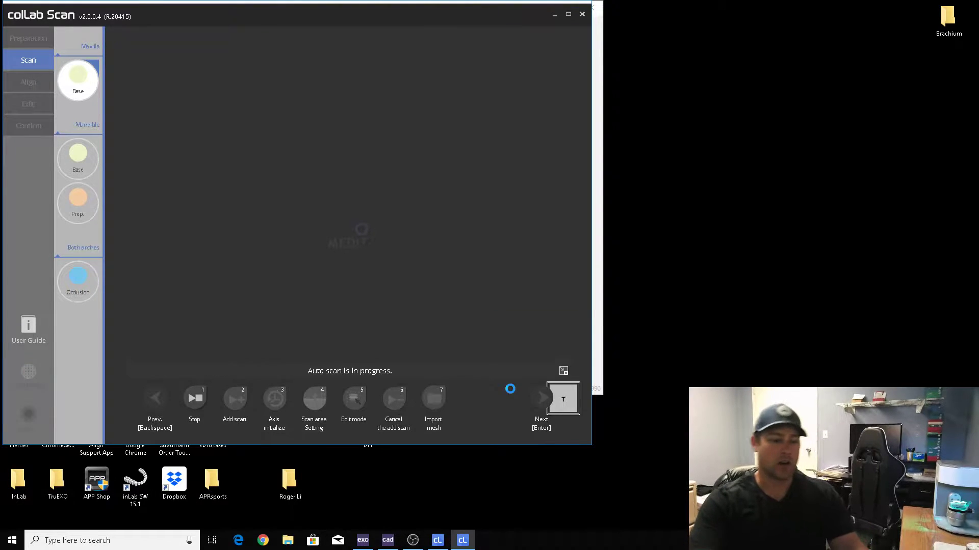
Switch to exocad DentalDB and create a new job for client 00001 Default with the patient name g26.
{"action": "left_click", "coordinate": [362, 540]}
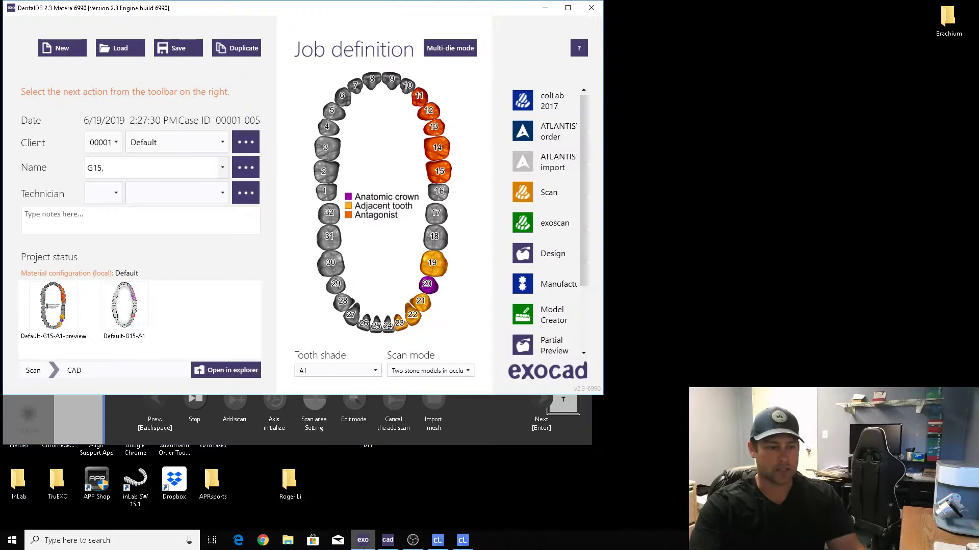
{"action": "left_click", "coordinate": [62, 48]}
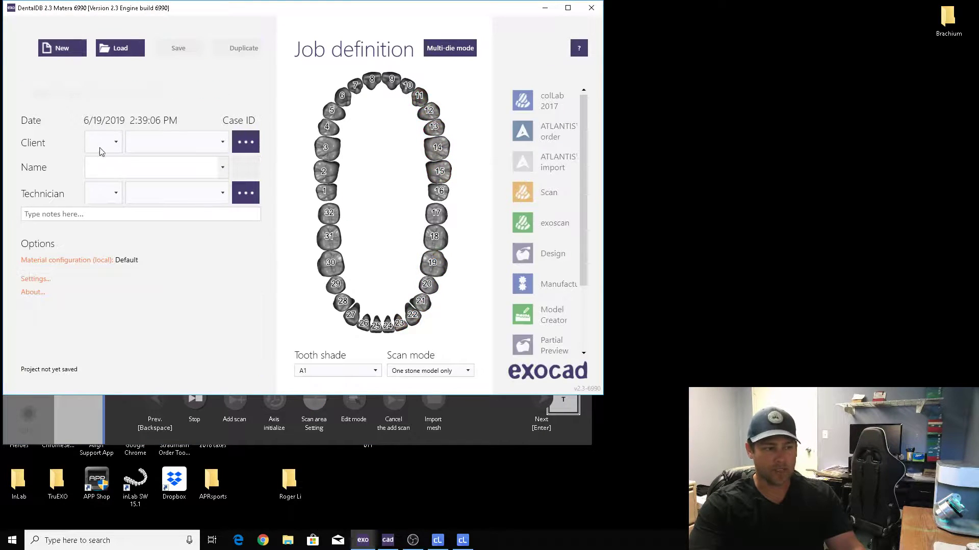
{"action": "left_click", "coordinate": [101, 151]}
{"action": "left_click", "coordinate": [104, 168]}
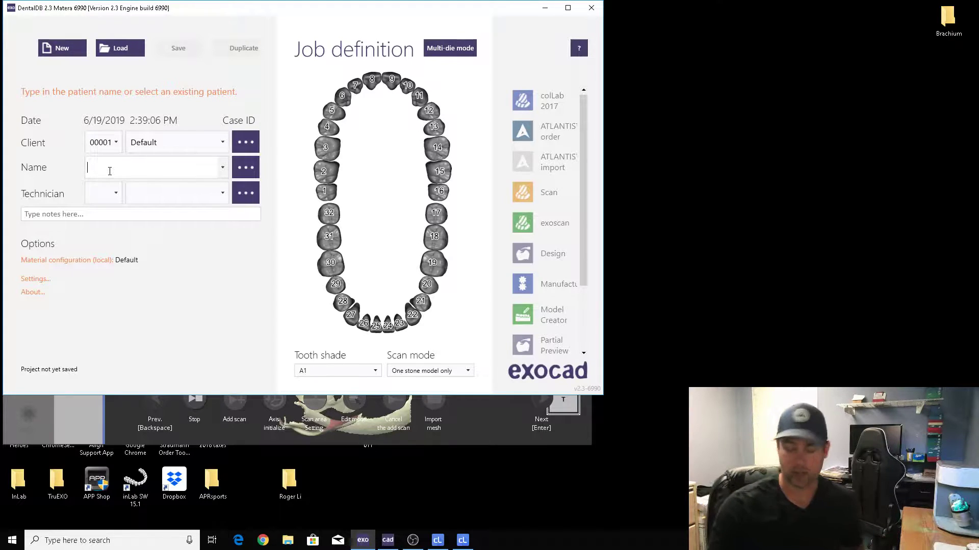
{"action": "type", "text": "g26"}
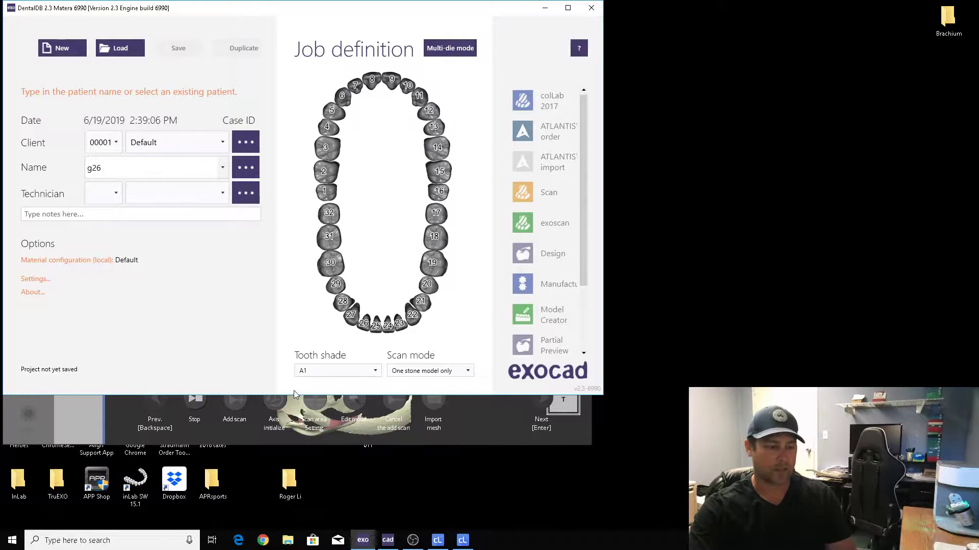
Mark teeth 18 through 22 as adjacent teeth in the new job.
{"action": "left_click", "coordinate": [435, 236]}
{"action": "left_click", "coordinate": [244, 447]}
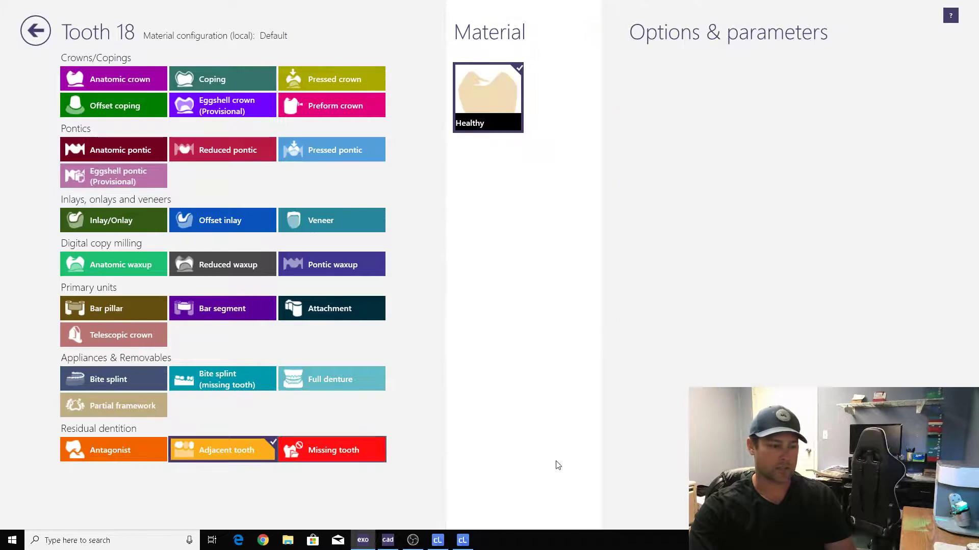
{"action": "left_click", "coordinate": [862, 502]}
{"action": "left_click_drag", "start_coordinate": [413, 314], "coordinate": [436, 261]}
Define tooth 19 as an anatomic crown in Zirconia.
{"action": "left_click", "coordinate": [436, 261]}
{"action": "left_click", "coordinate": [122, 81]}
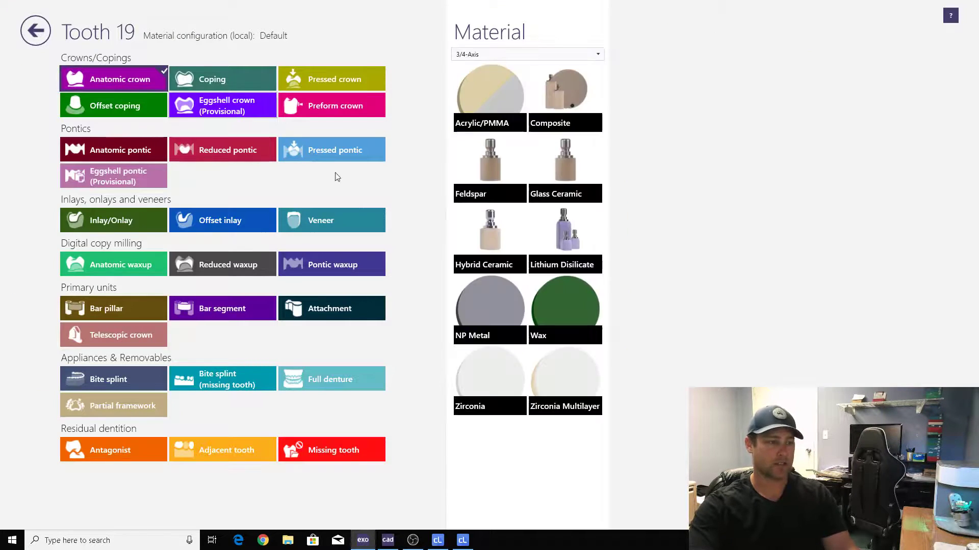
{"action": "left_click", "coordinate": [486, 388]}
{"action": "left_click", "coordinate": [862, 502]}
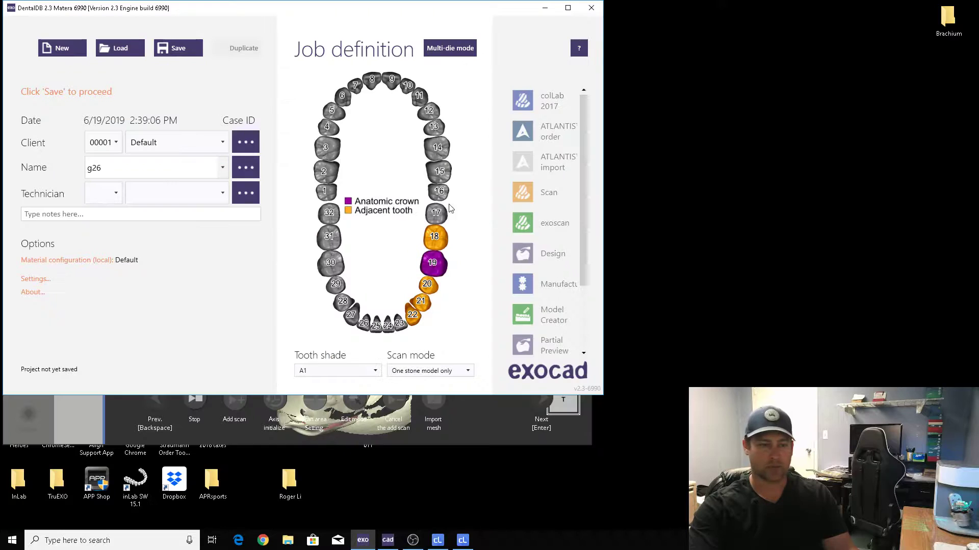
Mark teeth 11 through 15 as antagonists for the tooth 19 crown.
{"action": "left_click", "coordinate": [438, 171]}
{"action": "left_click", "coordinate": [116, 451]}
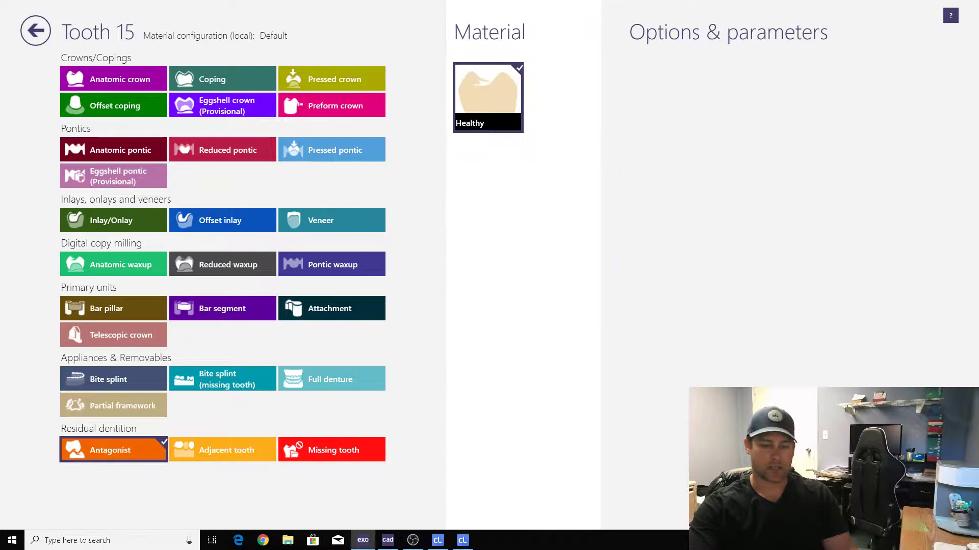
{"action": "left_click", "coordinate": [861, 502]}
Set the g26 job's scan mode to Two stone models in occlusion and switch back to colLab Scan.
{"action": "left_click", "coordinate": [408, 371]}
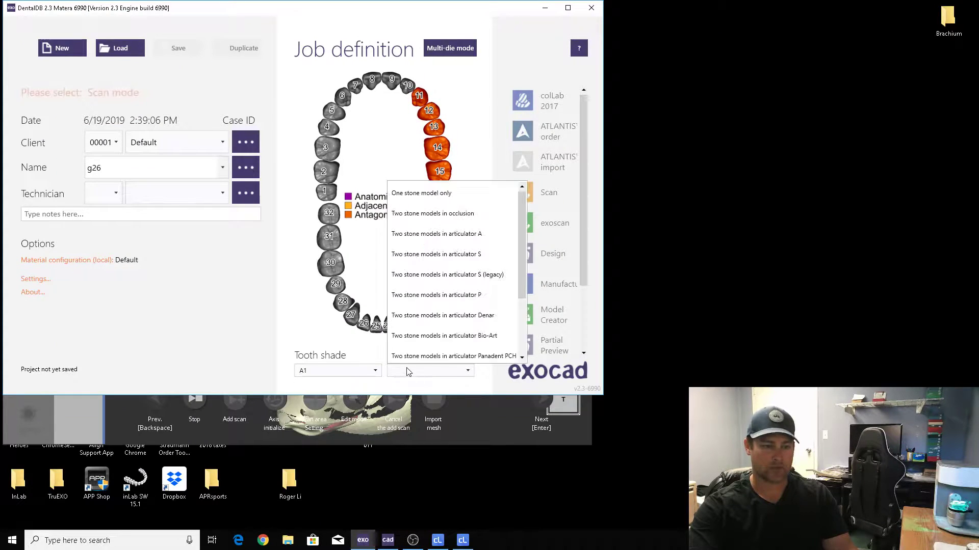
{"action": "left_click", "coordinate": [432, 214]}
{"action": "left_click", "coordinate": [104, 414]}
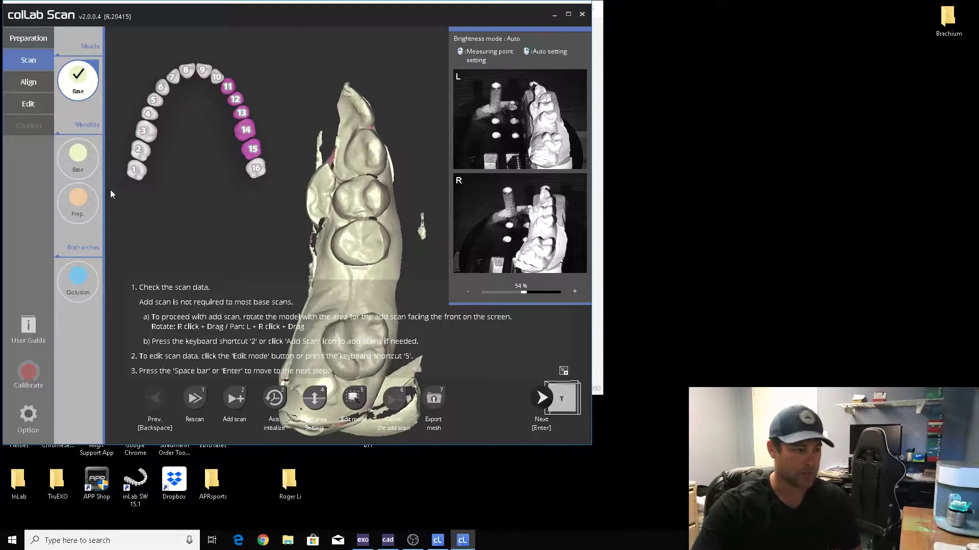
Scan the mandible base after setting the scan depth line just below the teeth in the scan area setting.
{"action": "left_click", "coordinate": [74, 165]}
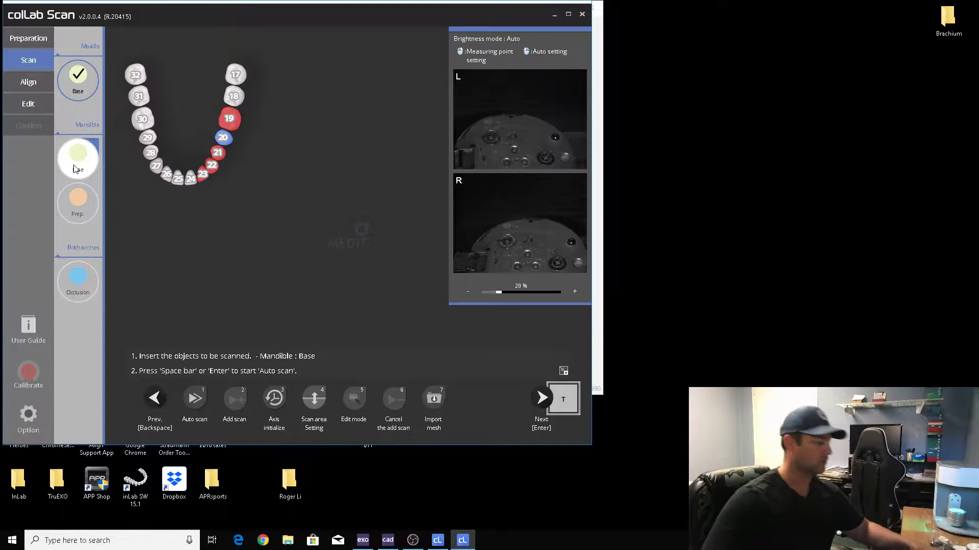
{"action": "key", "text": "space"}
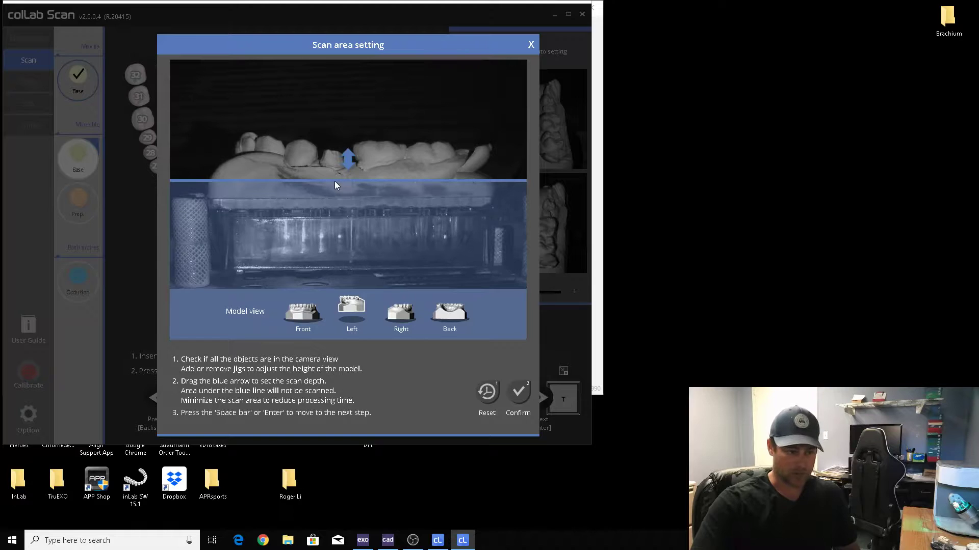
{"action": "left_click_drag", "start_coordinate": [335, 182], "coordinate": [336, 184]}
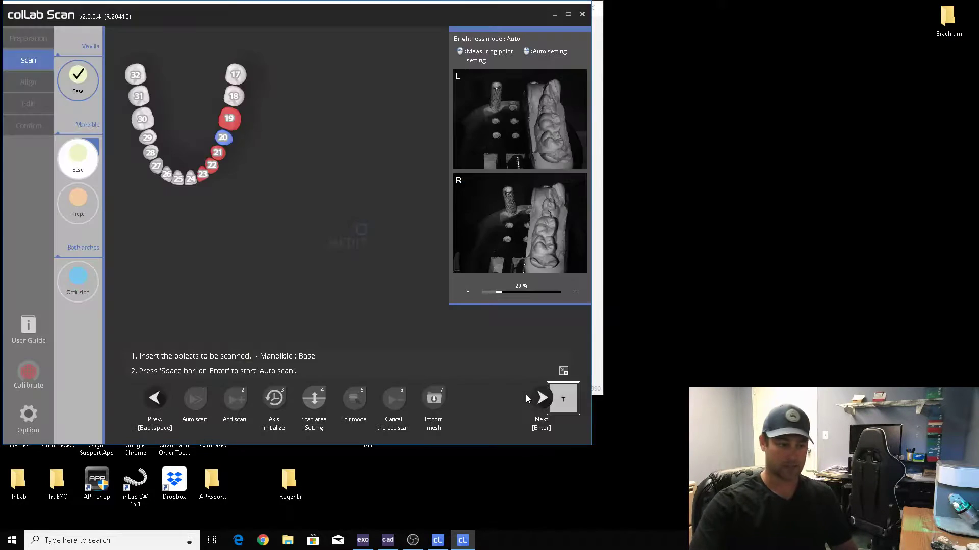
{"action": "left_click", "coordinate": [528, 399]}
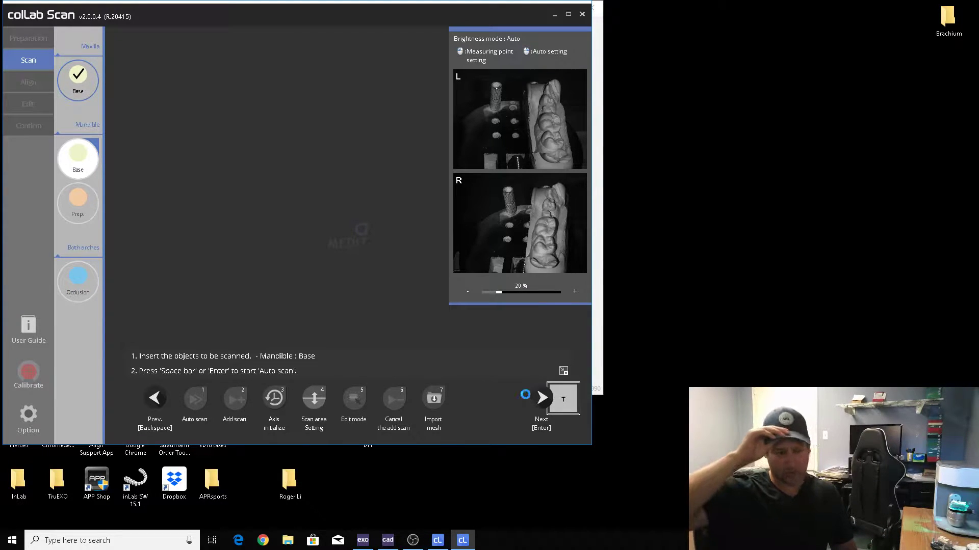
{"action": "key", "text": "space"}
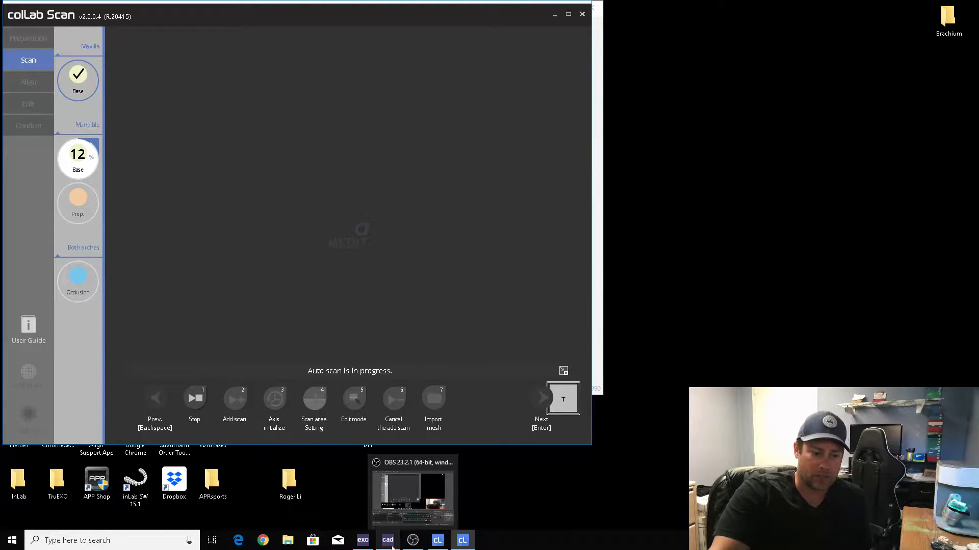
{"action": "mouse_move", "coordinate": [388, 545]}
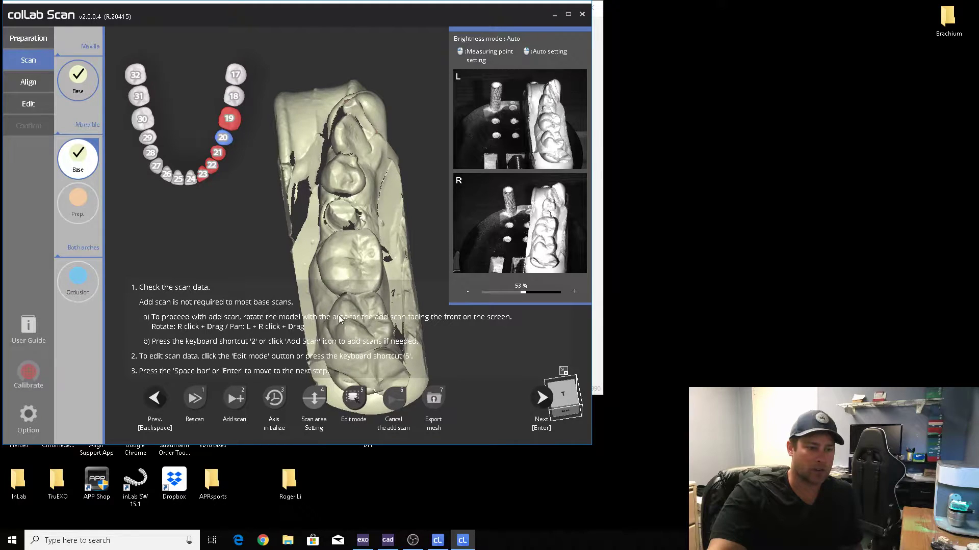
Add supplementary scans to the mandible base from rotated views facing the holes around the molars and the tooth 20 site.
{"action": "left_click", "coordinate": [235, 398]}
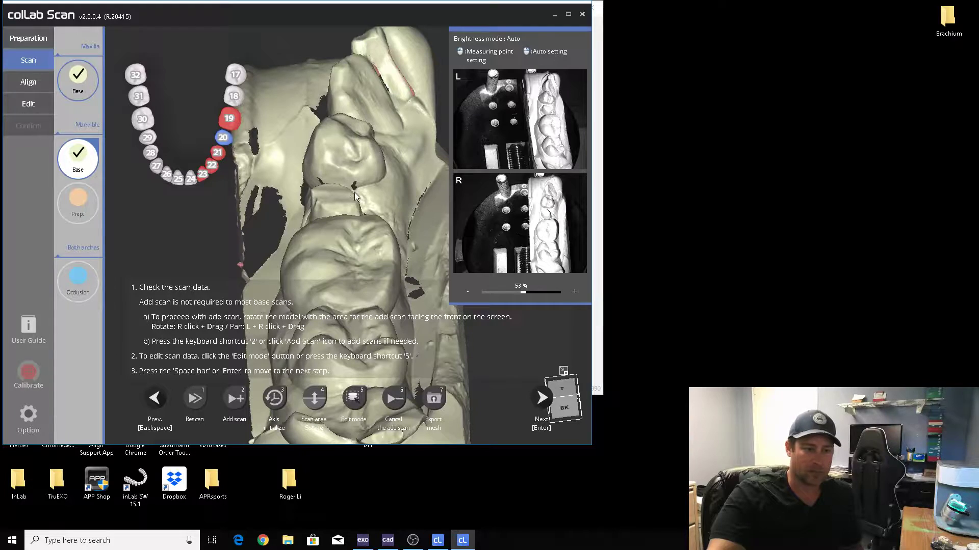
{"action": "right_click_drag", "start_coordinate": [404, 281], "coordinate": [249, 363]}
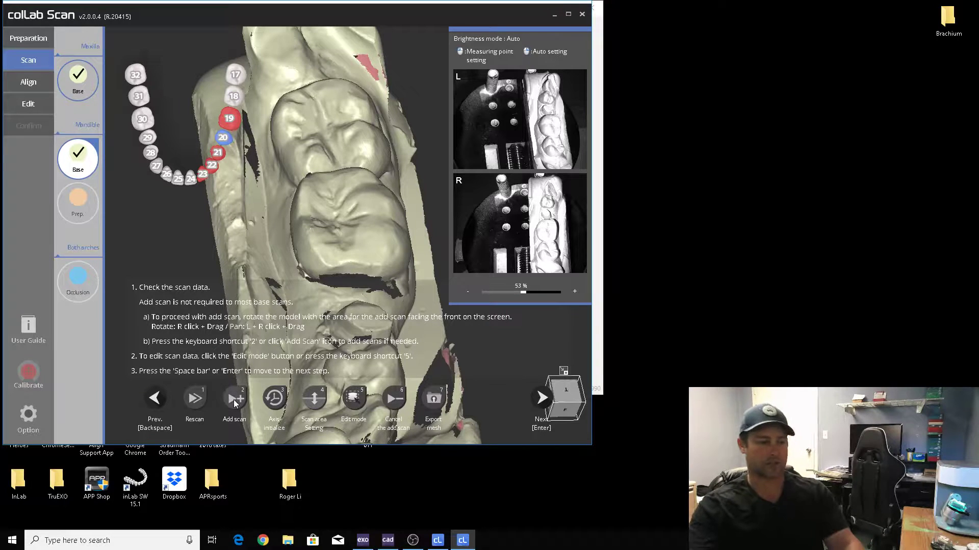
{"action": "left_click", "coordinate": [236, 399]}
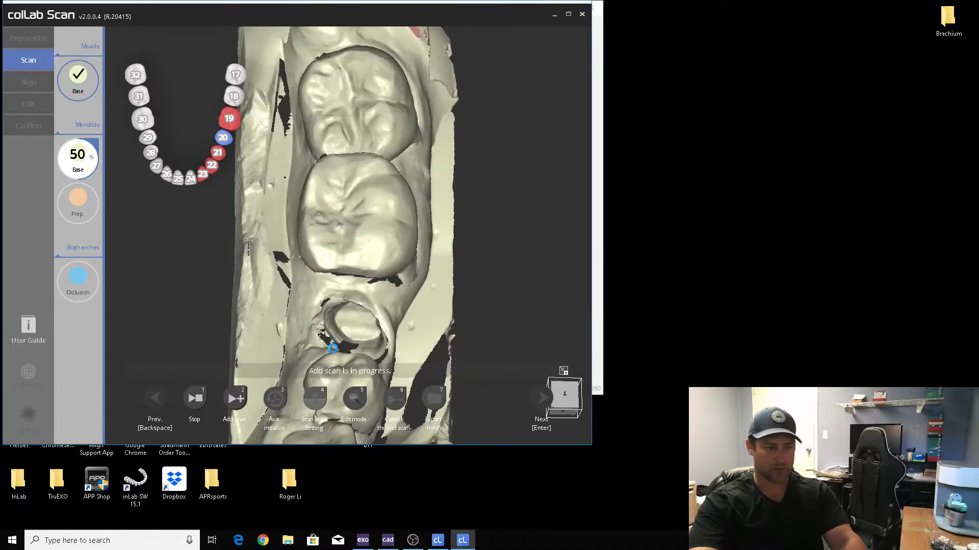
{"action": "right_click_drag", "start_coordinate": [332, 348], "coordinate": [128, 239]}
Scan the tooth 20 preparation die with the scan depth line raised to the lower part of the die, and inspect the result.
{"action": "left_click", "coordinate": [89, 210]}
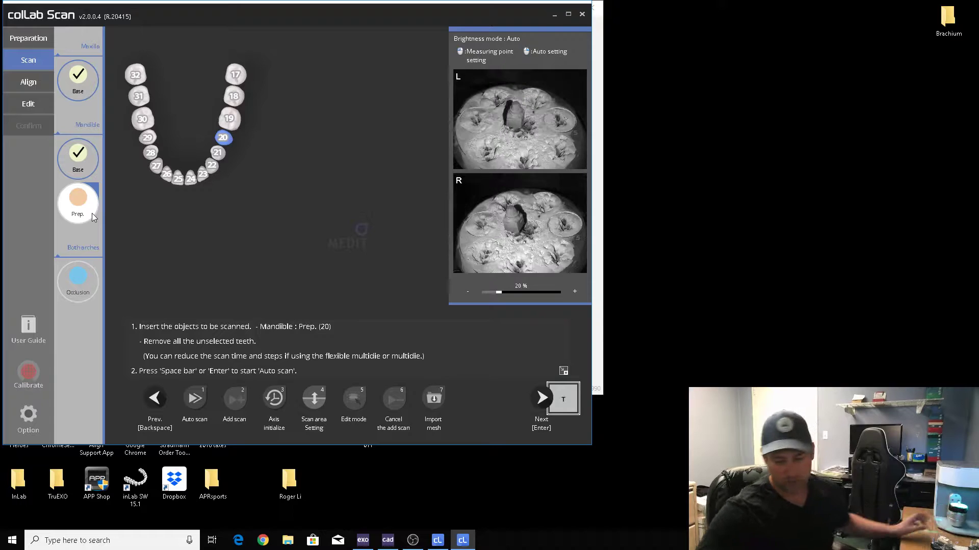
{"action": "key", "text": "space"}
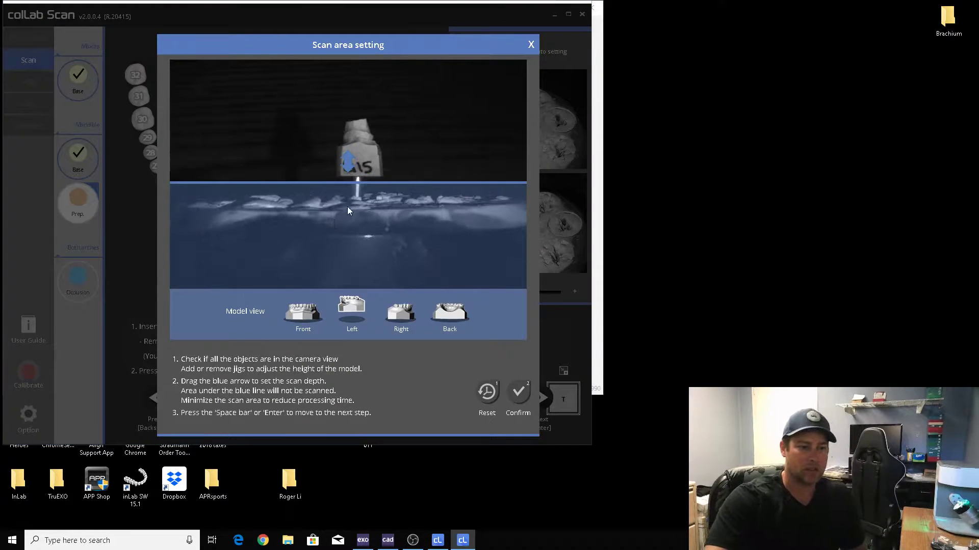
{"action": "left_click_drag", "start_coordinate": [366, 174], "coordinate": [367, 168]}
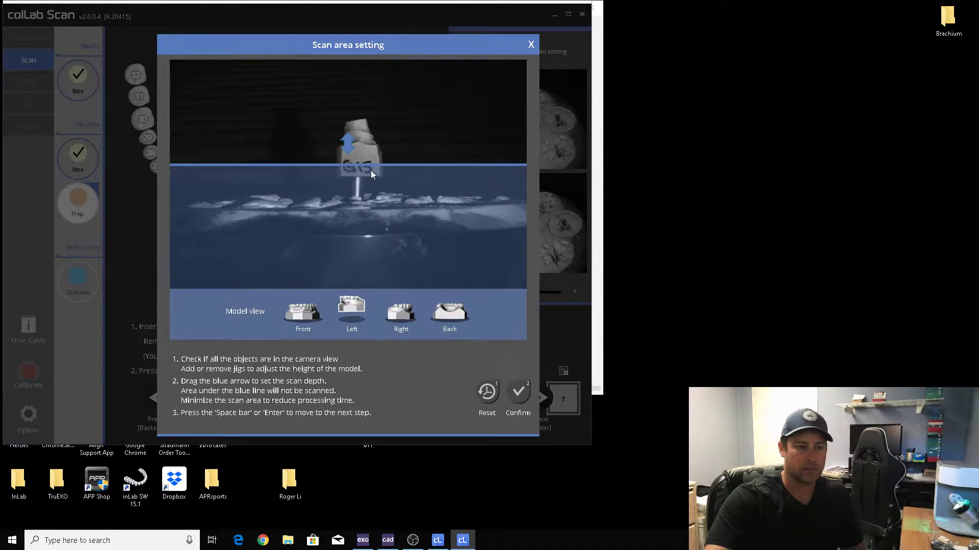
{"action": "left_click", "coordinate": [517, 392]}
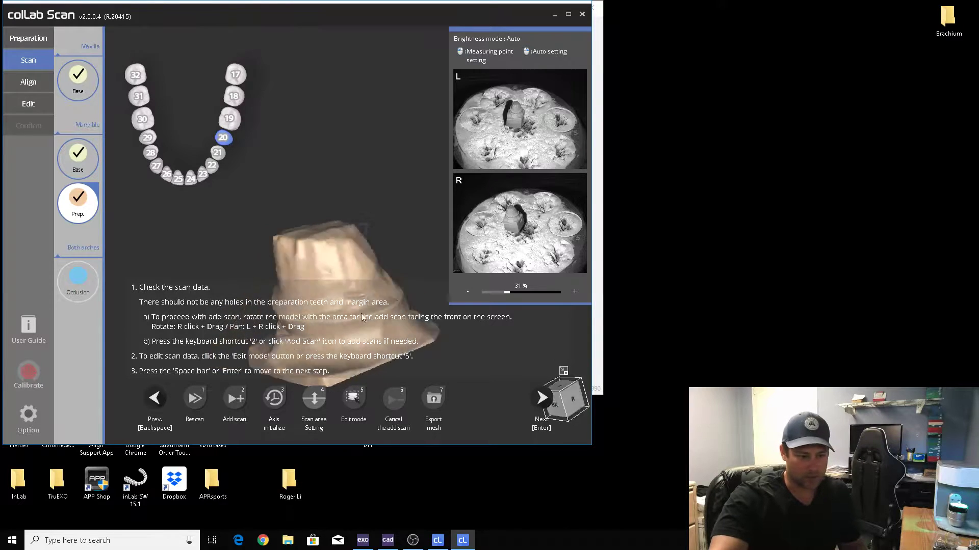
{"action": "right_click_drag", "start_coordinate": [303, 306], "coordinate": [353, 364]}
Scan both arches together in occlusion.
{"action": "left_click", "coordinate": [93, 293]}
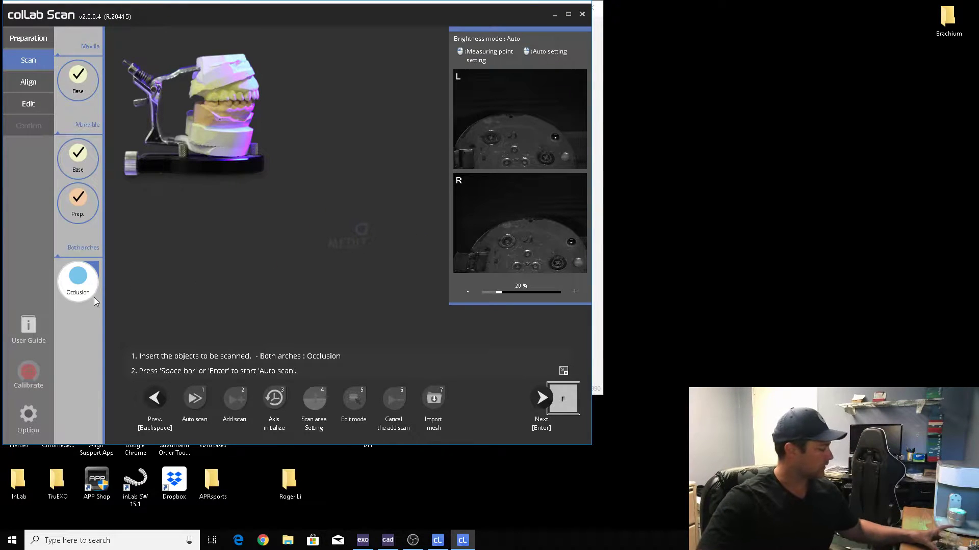
{"action": "key", "text": "space"}
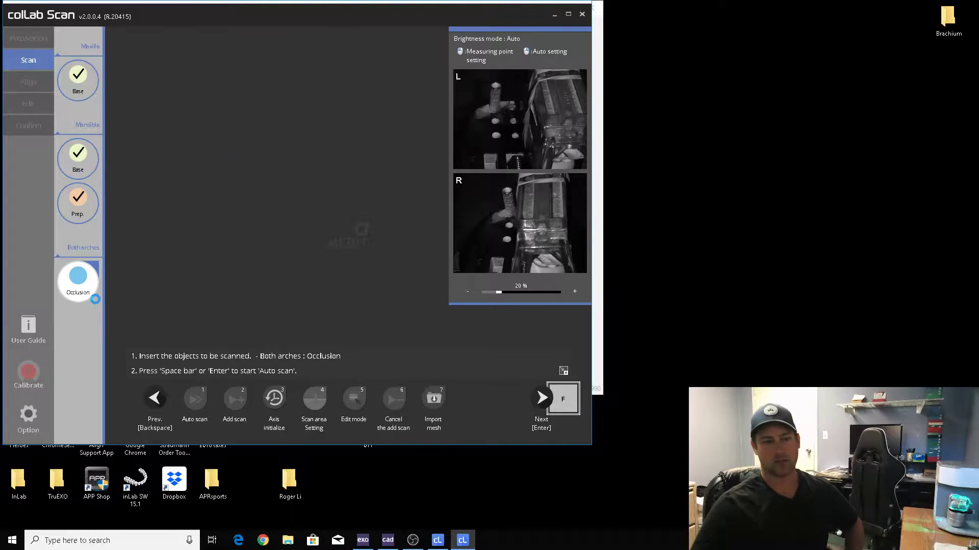
{"action": "key", "text": "space"}
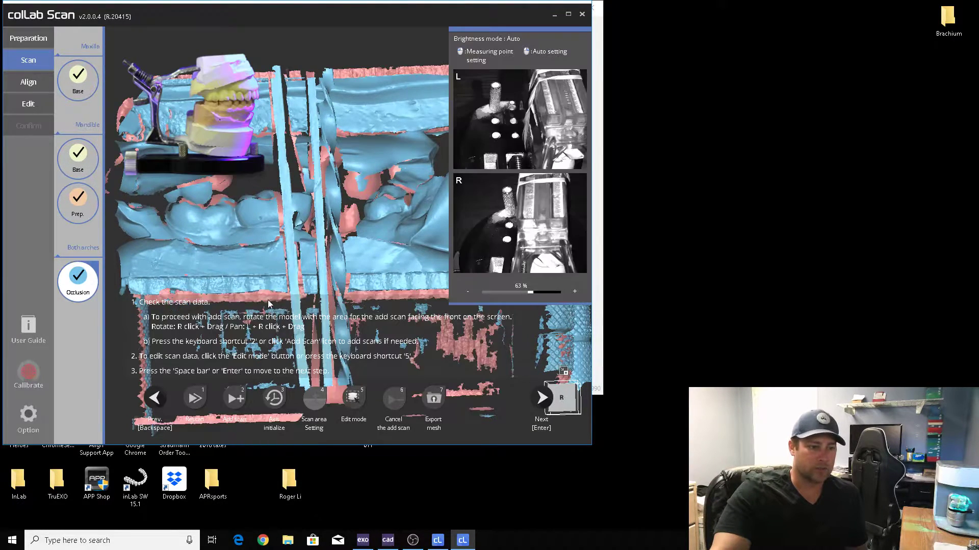
Proceed to alignment and align the preparation scan to the mandible base by matching one point on tooth 20.
{"action": "left_click", "coordinate": [542, 397]}
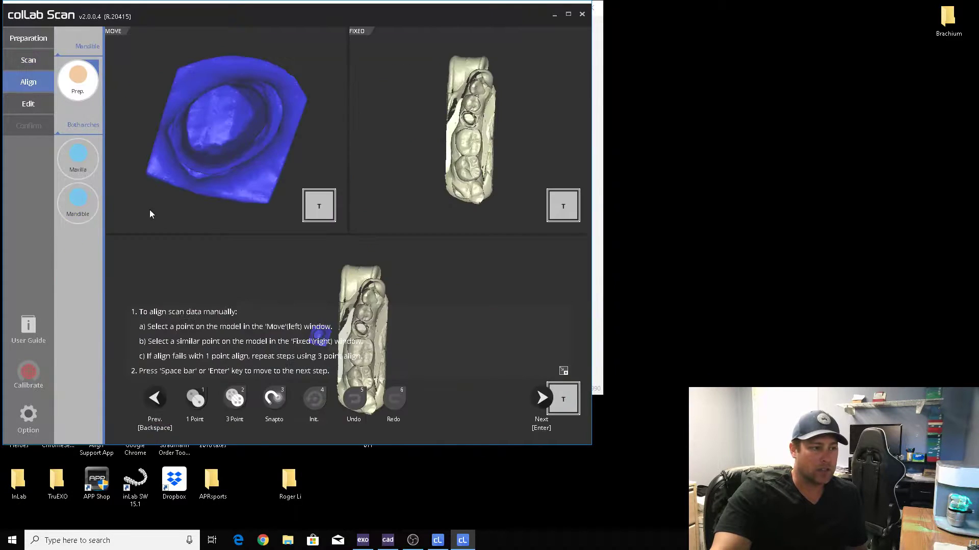
{"action": "left_click_drag", "start_coordinate": [301, 233], "coordinate": [252, 168]}
{"action": "scroll", "coordinate": [464, 132], "scroll_direction": "up", "scroll_amount": 5}
{"action": "scroll", "coordinate": [467, 148], "scroll_direction": "up", "scroll_amount": 2}
{"action": "left_click_drag", "start_coordinate": [466, 155], "coordinate": [501, 194]}
{"action": "left_click_drag", "start_coordinate": [306, 168], "coordinate": [165, 239]}
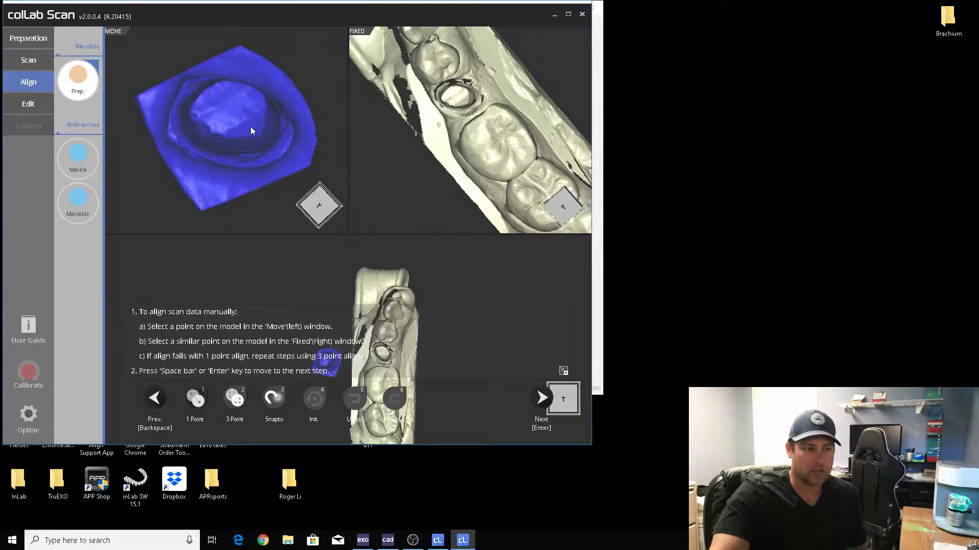
{"action": "left_click", "coordinate": [454, 113]}
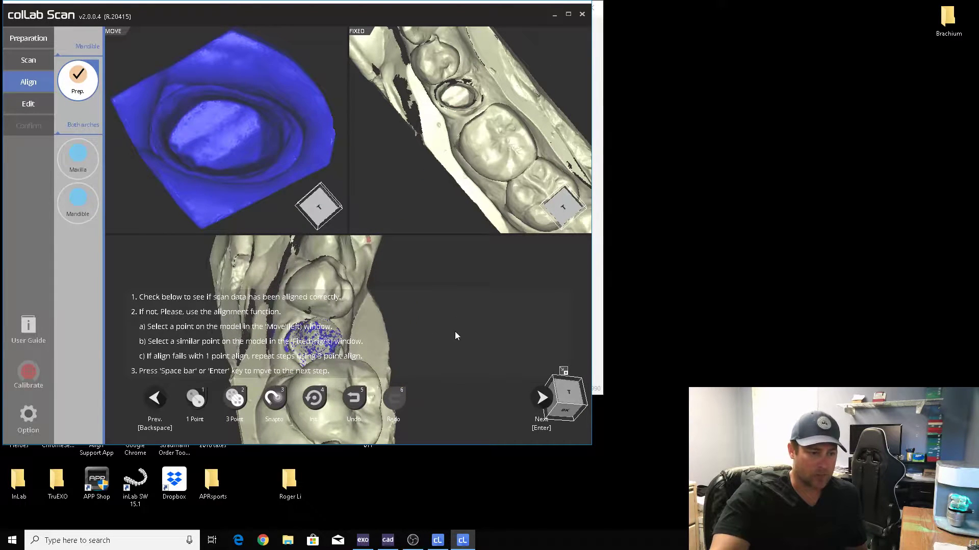
Align the maxilla scan to the occlusion scan by matching a point on the same upper tooth in both models.
{"action": "left_click", "coordinate": [81, 158]}
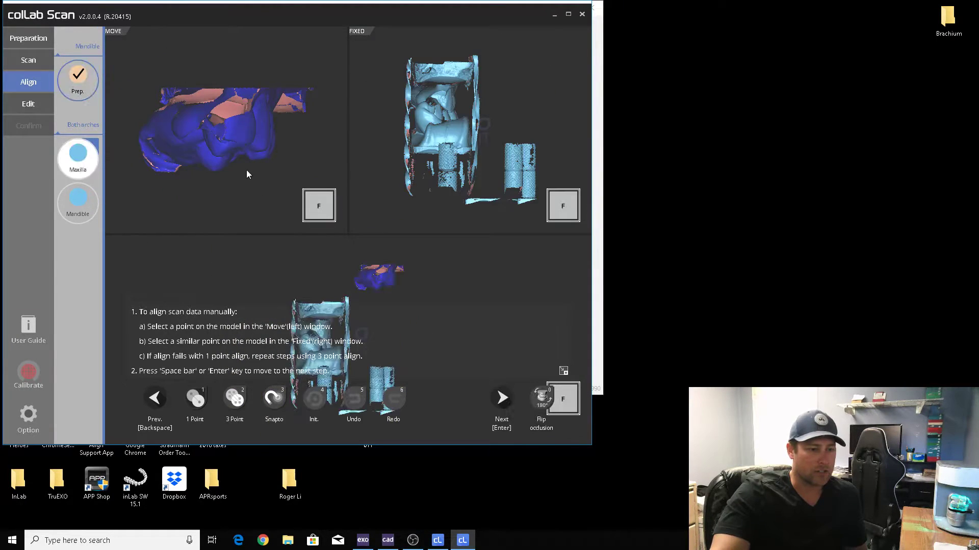
{"action": "right_click_drag", "start_coordinate": [273, 155], "coordinate": [180, 163]}
{"action": "right_click_drag", "start_coordinate": [520, 166], "coordinate": [411, 174]}
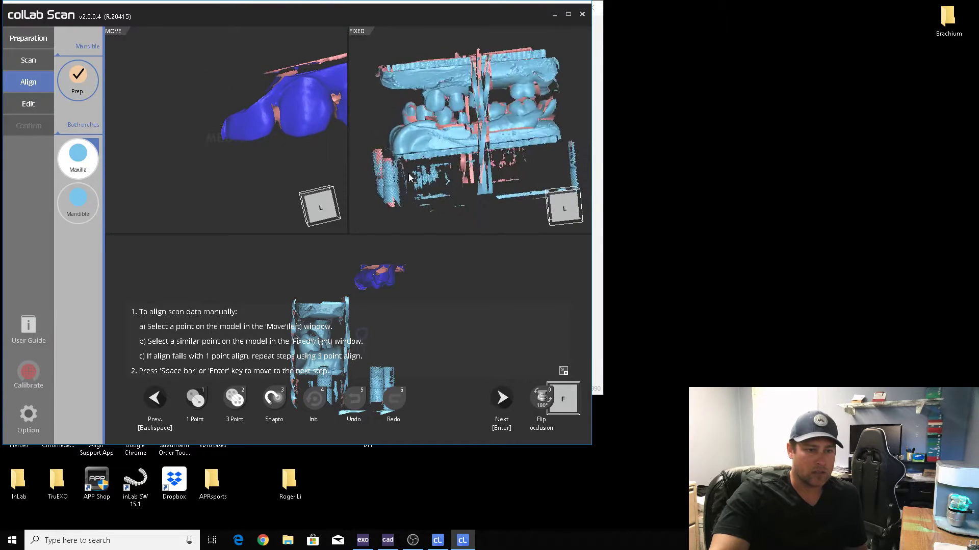
{"action": "left_click", "coordinate": [431, 109]}
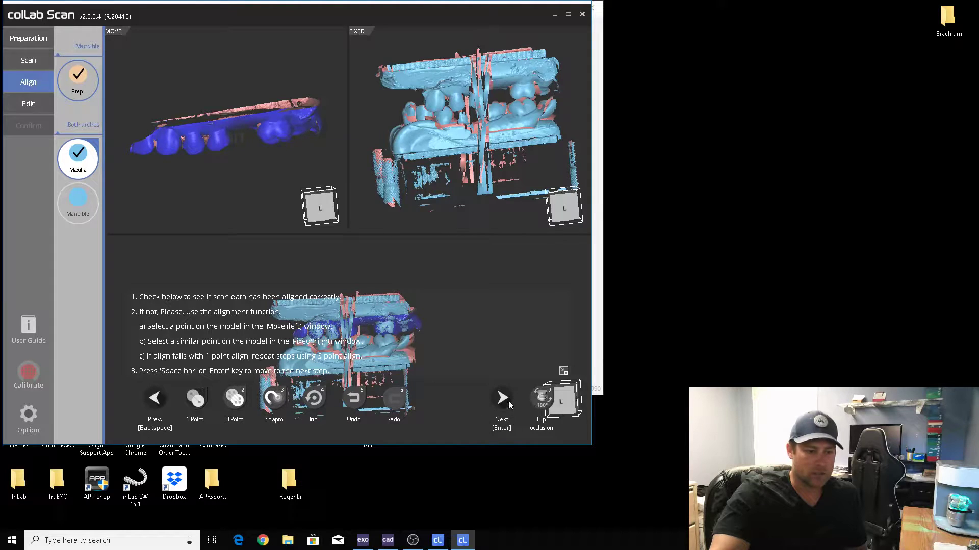
{"action": "left_click", "coordinate": [509, 403]}
Align the mandible scan to the occlusion scan and proceed to the combined alignment results.
{"action": "right_click_drag", "start_coordinate": [433, 341], "coordinate": [300, 387]}
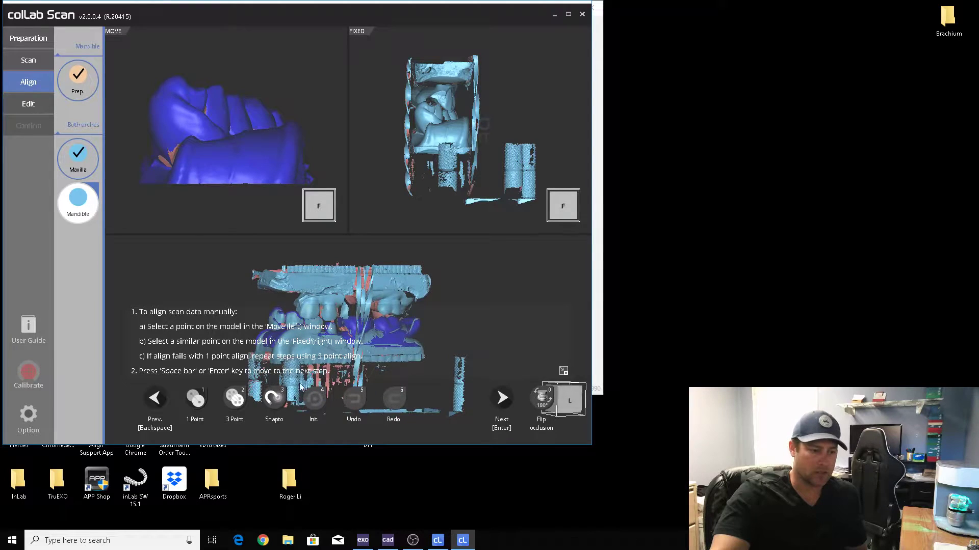
{"action": "right_click_drag", "start_coordinate": [376, 347], "coordinate": [284, 392]}
{"action": "left_click", "coordinate": [276, 398]}
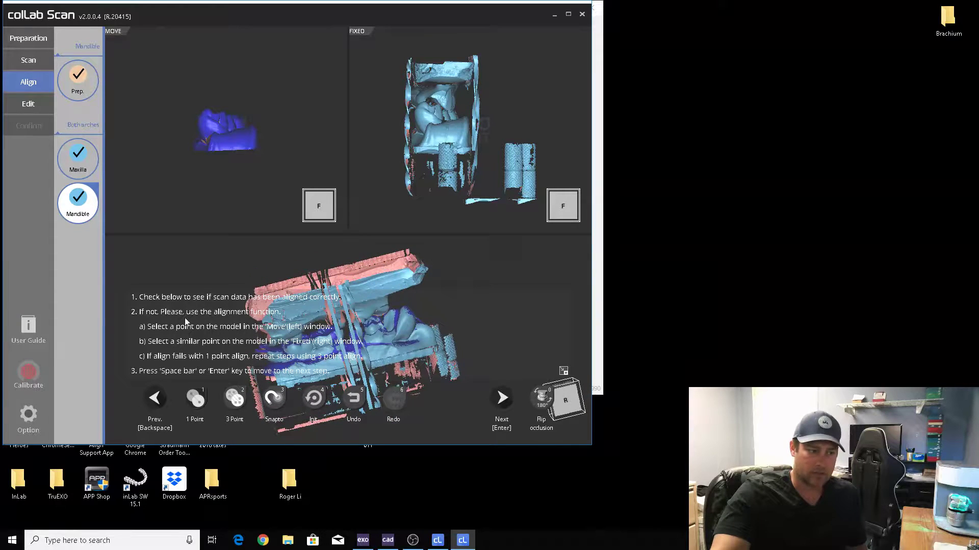
{"action": "left_click", "coordinate": [501, 398]}
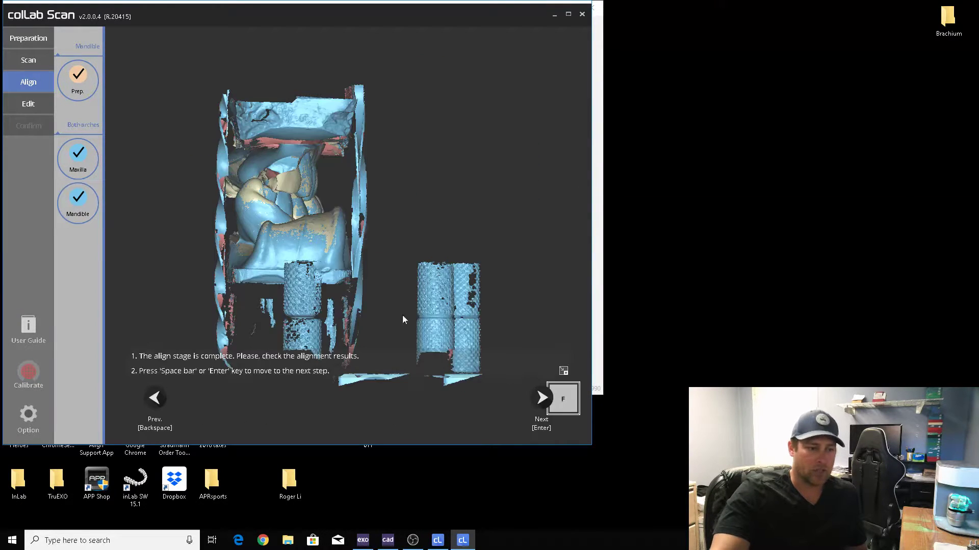
Proceed to editing and crop both arches in side view to a freehand region around the teeth.
{"action": "left_click", "coordinate": [540, 397]}
{"action": "right_click_drag", "start_coordinate": [445, 276], "coordinate": [365, 277]}
{"action": "mouse_move", "coordinate": [528, 234]}
{"action": "right_mouse_down"}
{"action": "mouse_move", "coordinate": [497, 236]}
{"action": "mouse_move", "coordinate": [525, 230]}
{"action": "right_mouse_up"}
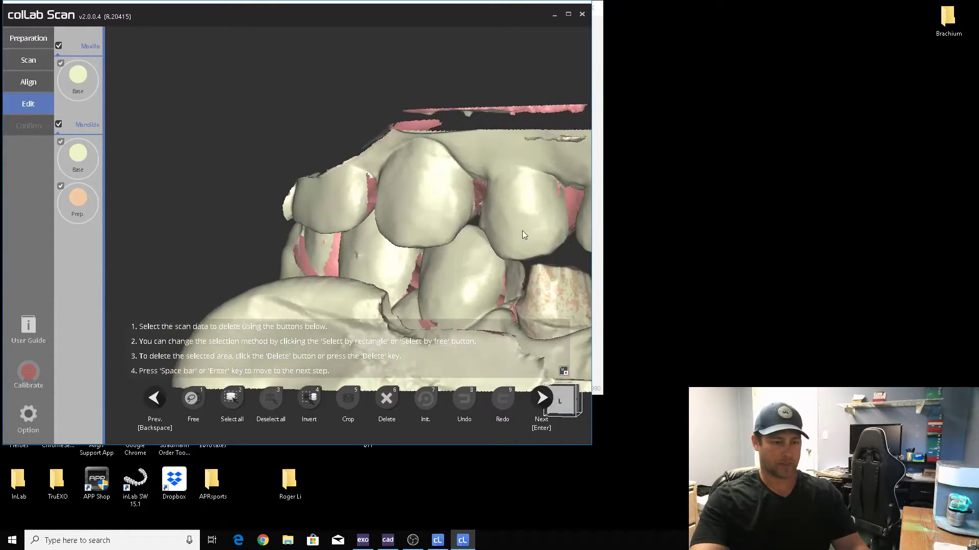
{"action": "scroll", "coordinate": [256, 201], "scroll_direction": "down", "scroll_amount": 5}
{"action": "right_click_drag", "start_coordinate": [303, 225], "coordinate": [192, 224]}
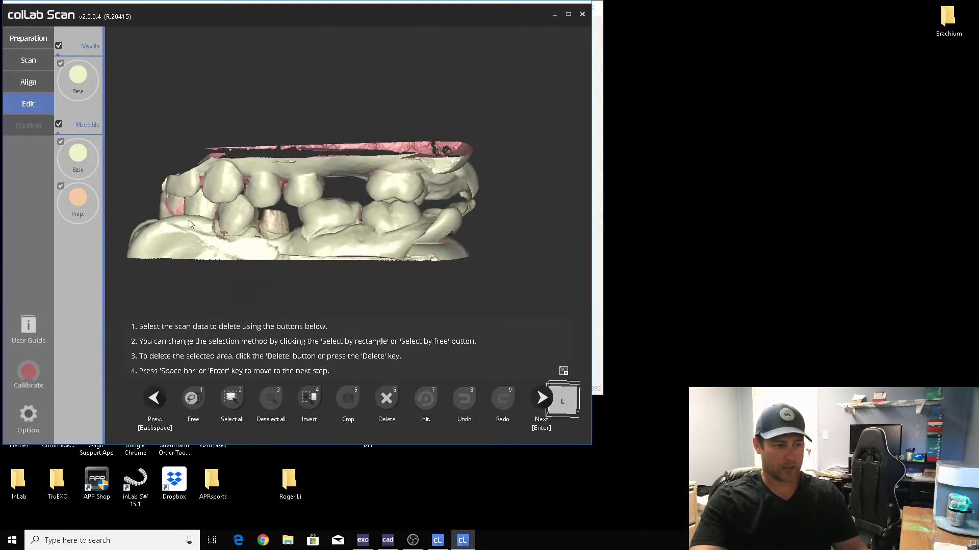
{"action": "mouse_move", "coordinate": [193, 180]}
{"action": "left_mouse_down"}
{"action": "mouse_move", "coordinate": [240, 153]}
{"action": "mouse_move", "coordinate": [407, 148]}
{"action": "mouse_move", "coordinate": [443, 214]}
{"action": "mouse_move", "coordinate": [346, 252]}
{"action": "mouse_move", "coordinate": [290, 256]}
{"action": "mouse_move", "coordinate": [221, 243]}
{"action": "left_mouse_up"}
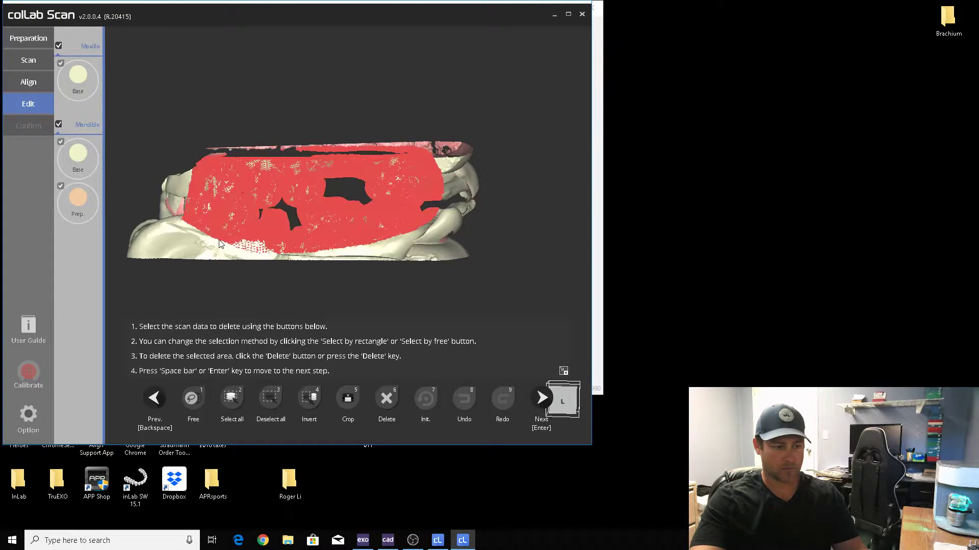
{"action": "left_click", "coordinate": [347, 398]}
Delete the leftover detached strip of model base beside the lower teeth.
{"action": "right_click_drag", "start_coordinate": [280, 276], "coordinate": [177, 210]}
{"action": "mouse_move", "coordinate": [235, 230]}
{"action": "left_mouse_down"}
{"action": "mouse_move", "coordinate": [154, 250]}
{"action": "mouse_move", "coordinate": [265, 265]}
{"action": "left_mouse_up"}
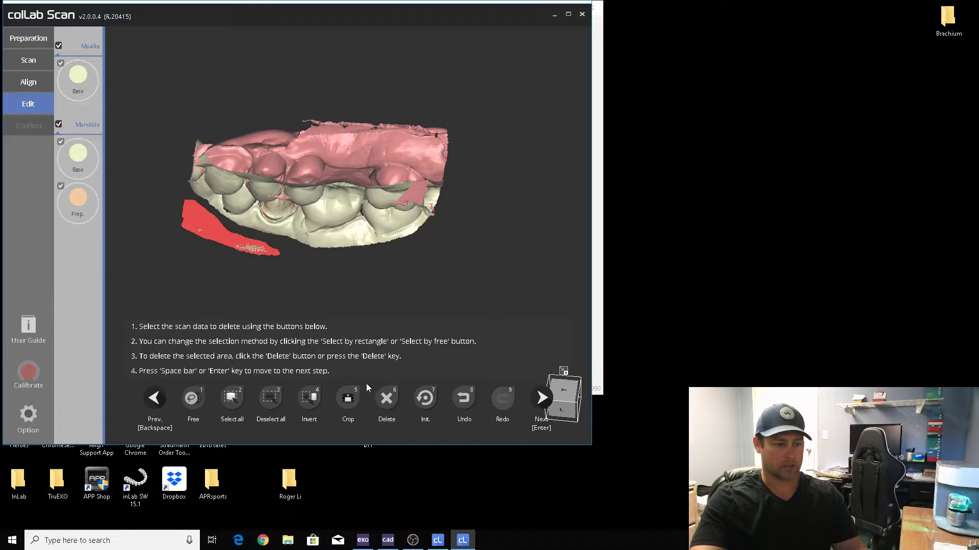
{"action": "left_click", "coordinate": [389, 399]}
{"action": "right_click_drag", "start_coordinate": [348, 316], "coordinate": [346, 265]}
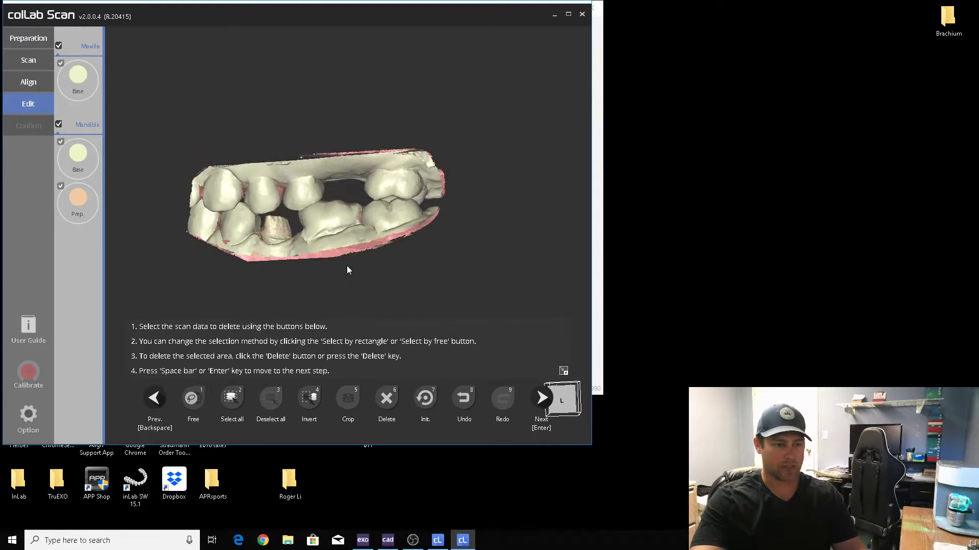
Merge the trimmed scan data and accept the merged result to finish the G15 scan.
{"action": "right_click_drag", "start_coordinate": [402, 284], "coordinate": [232, 291]}
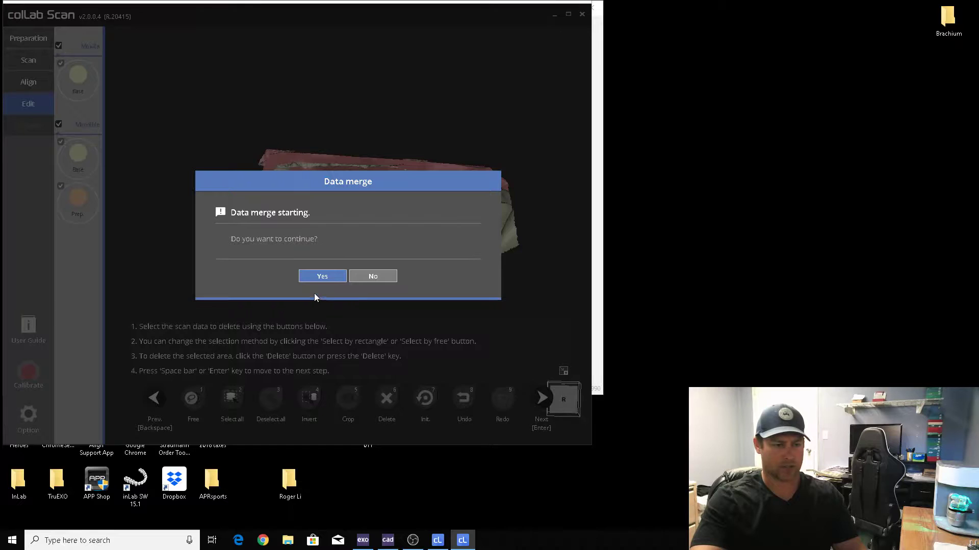
{"action": "left_click", "coordinate": [312, 276]}
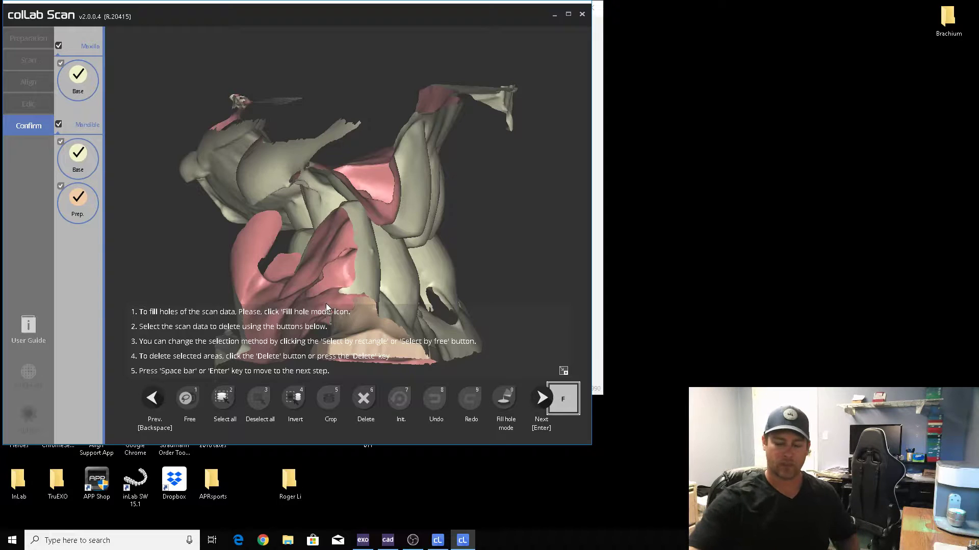
{"action": "key", "text": "Return"}
{"action": "key", "text": "Return"}
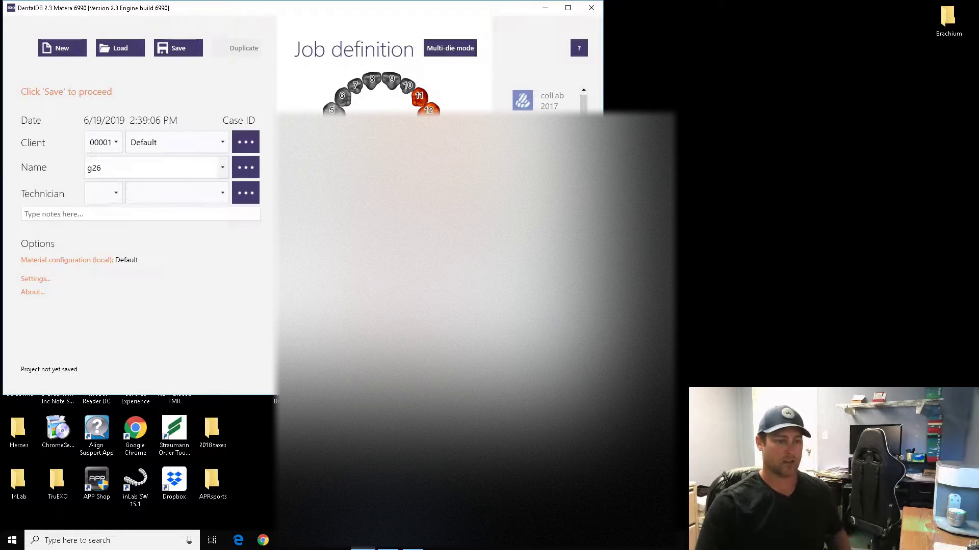
Save the g26 job in DentalDB and launch its scan in colLab 2017.
{"action": "left_click", "coordinate": [188, 53]}
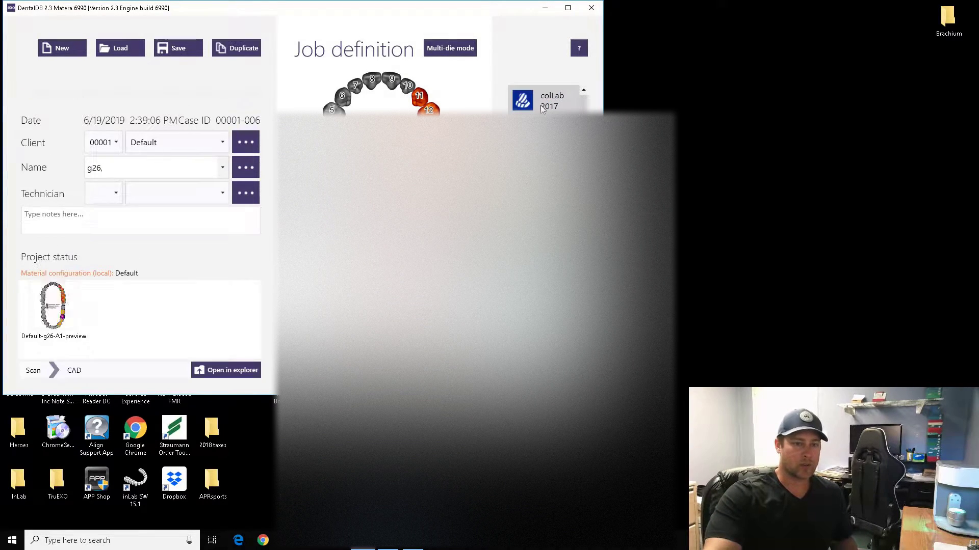
{"action": "left_click", "coordinate": [540, 102]}
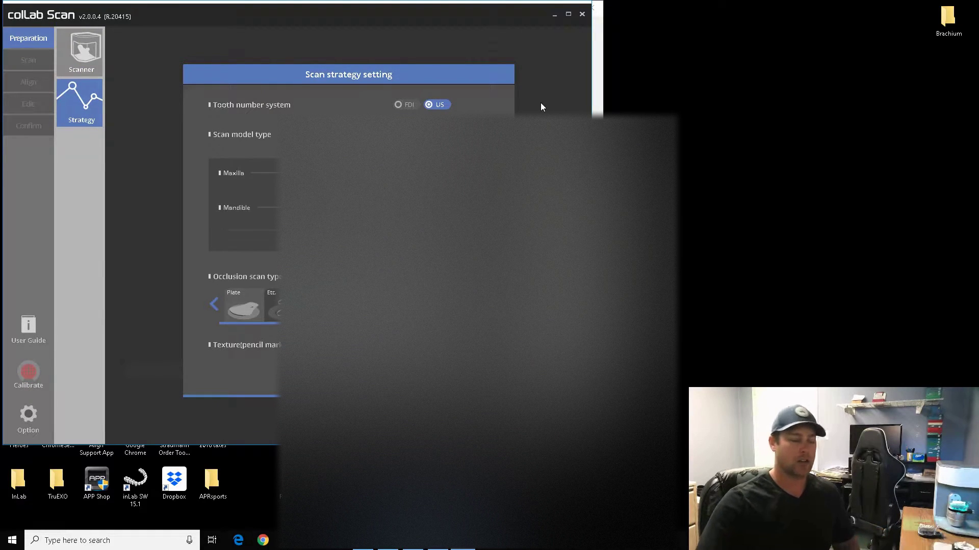
Accept the scan strategy and start the maxilla base auto scan with the scan area limit lowered.
{"action": "key", "text": "Return"}
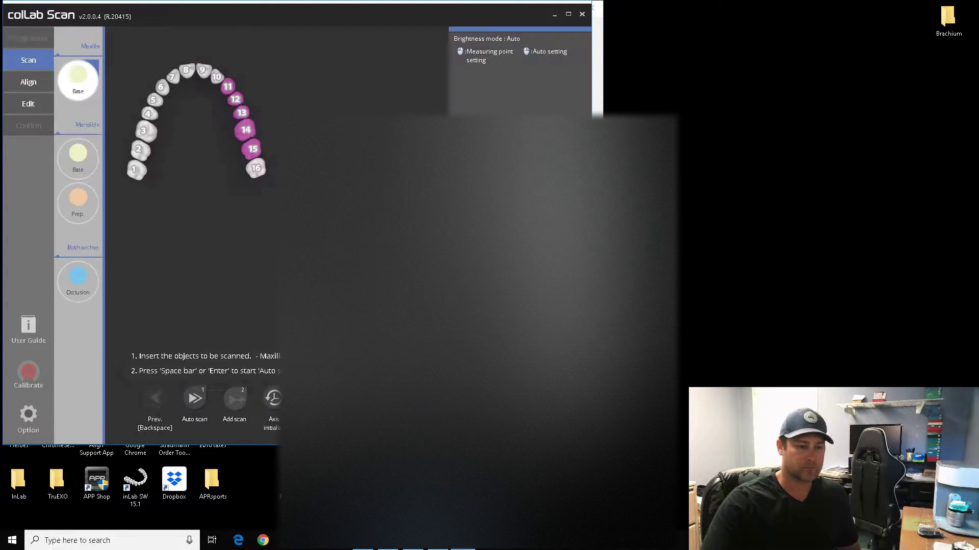
{"action": "left_click", "coordinate": [196, 400]}
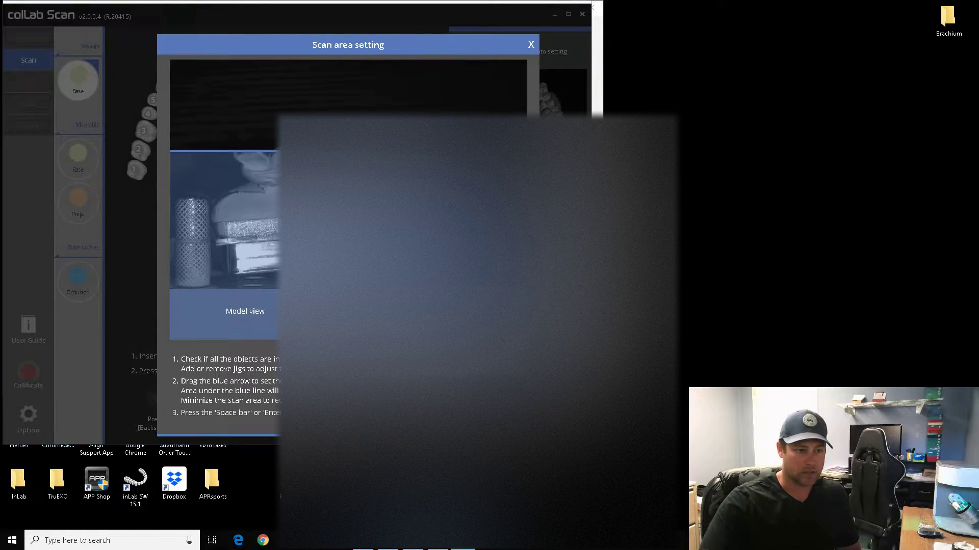
{"action": "left_click_drag", "start_coordinate": [348, 151], "coordinate": [348, 174]}
{"action": "key", "text": "Return"}
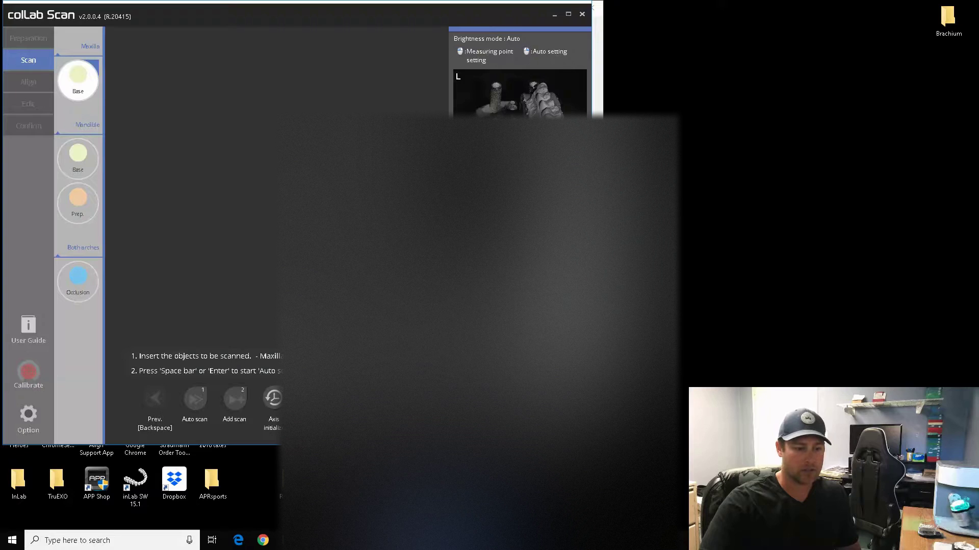
Switch to DentalDB, load the G15 project, and maximize its design window in exocad DentalCAD.
{"action": "left_click", "coordinate": [437, 540]}
{"action": "left_click", "coordinate": [121, 49]}
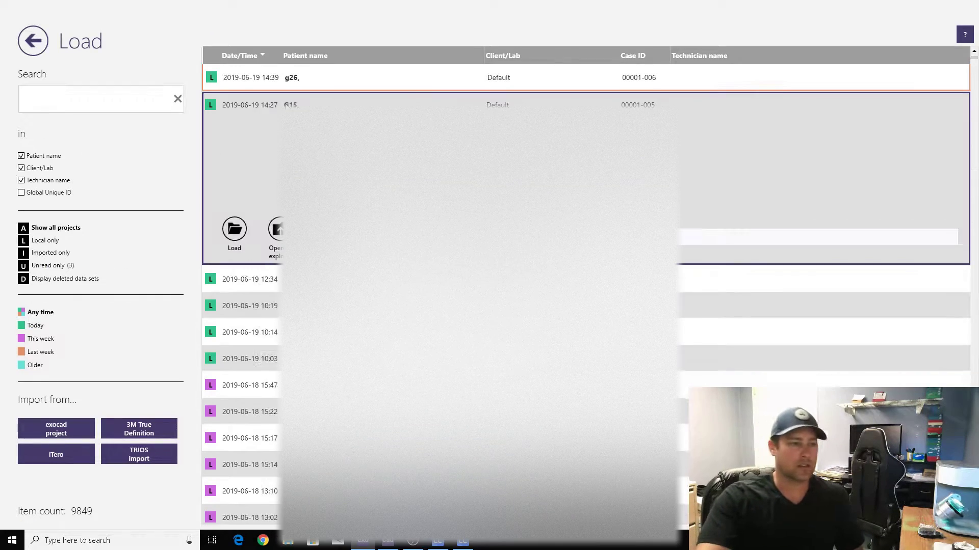
{"action": "double_click", "coordinate": [291, 105]}
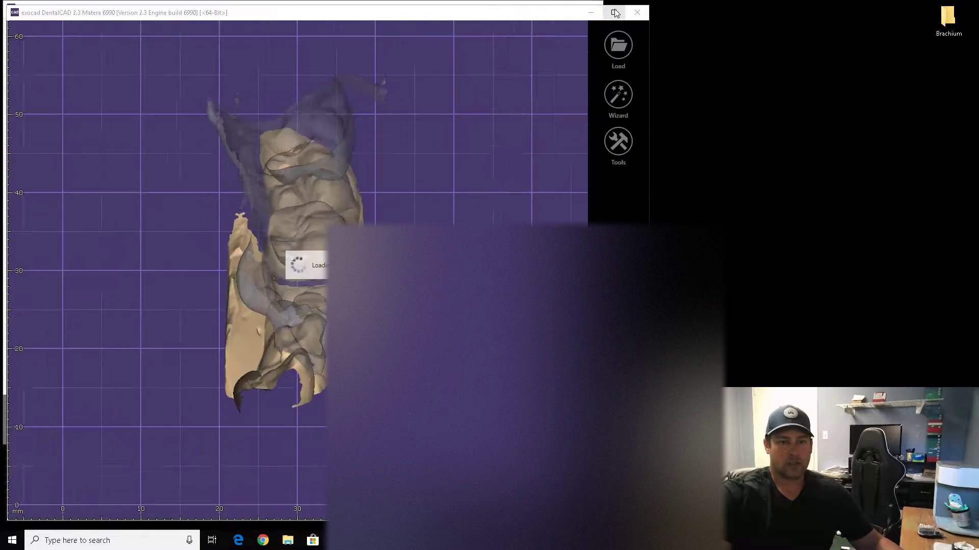
{"action": "left_click", "coordinate": [614, 12]}
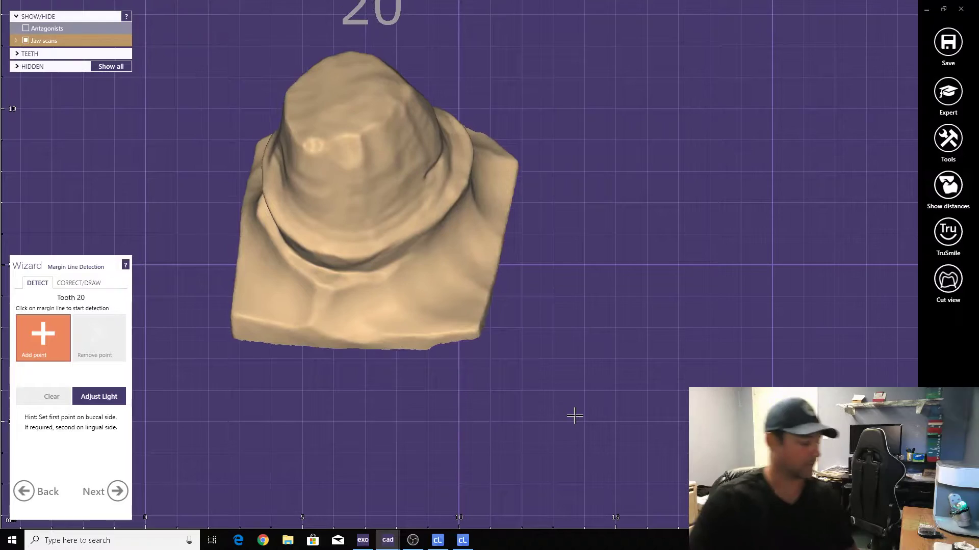
Detect the margin line of tooth 20 from a point on the buccal edge of the preparation.
{"action": "scroll", "coordinate": [550, 414], "scroll_direction": "down", "scroll_amount": 3}
{"action": "right_click_drag", "start_coordinate": [578, 416], "coordinate": [568, 354]}
{"action": "scroll", "coordinate": [520, 410], "scroll_direction": "up", "scroll_amount": 5}
{"action": "scroll", "coordinate": [556, 345], "scroll_direction": "up", "scroll_amount": 2}
{"action": "scroll", "coordinate": [556, 345], "scroll_direction": "up", "scroll_amount": 3}
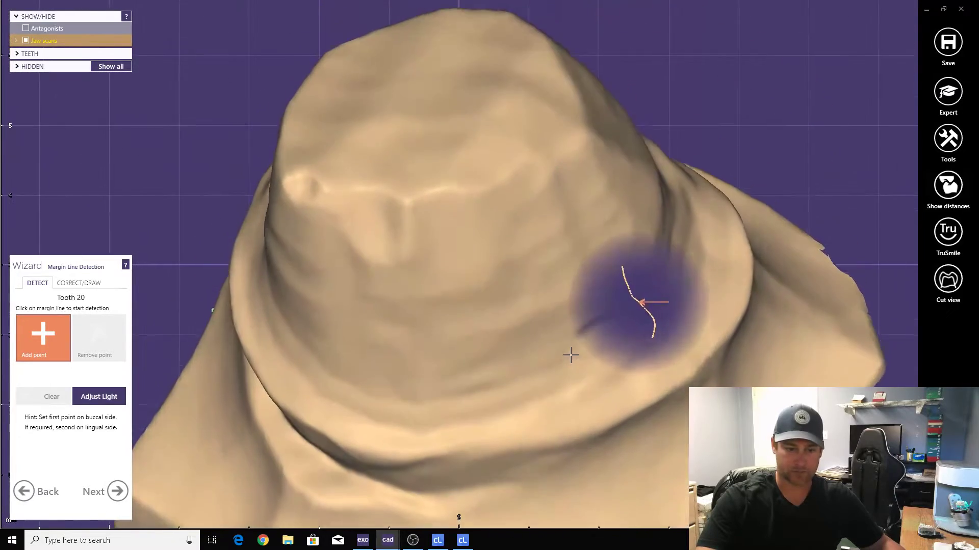
{"action": "left_click", "coordinate": [547, 425]}
Check the detected margin line around tooth 20 and correct it by moving the line locally onto the preparation edge.
{"action": "scroll", "coordinate": [546, 424], "scroll_direction": "down", "scroll_amount": 5}
{"action": "right_click_drag", "start_coordinate": [546, 423], "coordinate": [85, 304]}
{"action": "scroll", "coordinate": [184, 363], "scroll_direction": "up", "scroll_amount": 3}
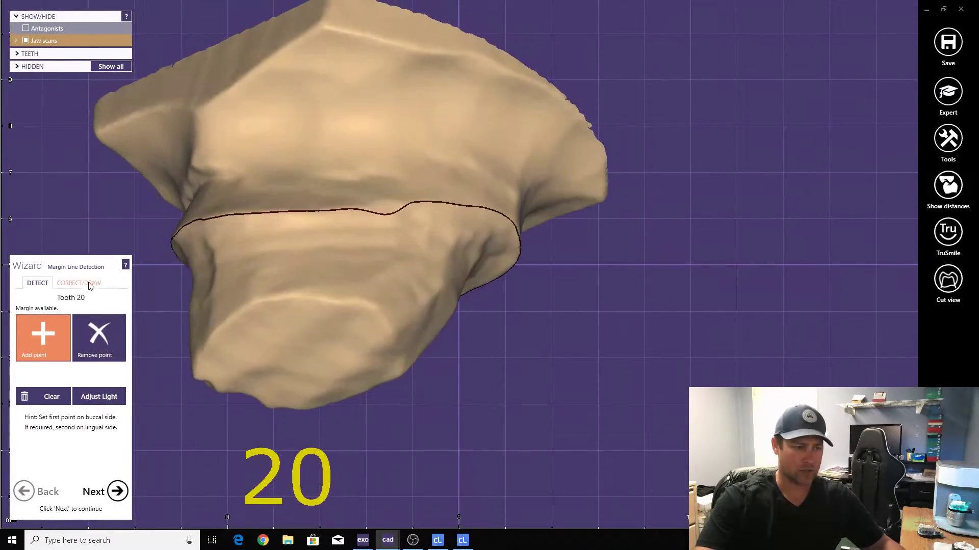
{"action": "left_click", "coordinate": [79, 283]}
{"action": "left_click", "coordinate": [44, 284]}
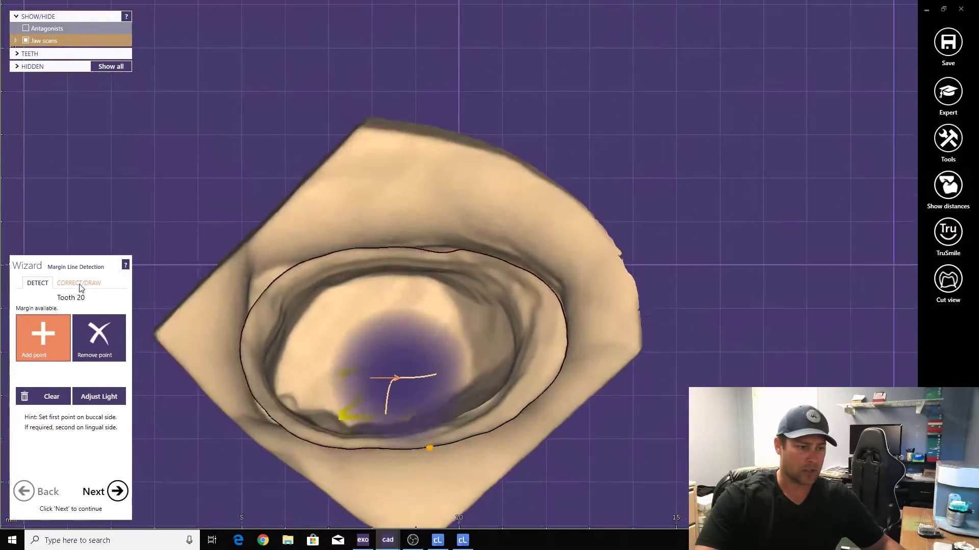
{"action": "left_click", "coordinate": [79, 283]}
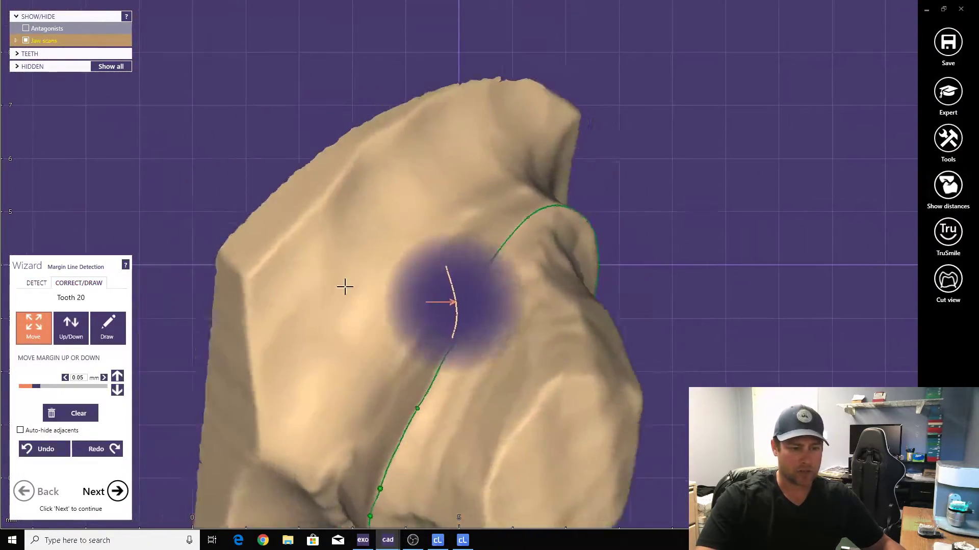
{"action": "right_click_drag", "start_coordinate": [345, 287], "coordinate": [448, 316]}
{"action": "scroll", "coordinate": [403, 319], "scroll_direction": "up", "scroll_amount": 3}
{"action": "left_click_drag", "start_coordinate": [450, 310], "coordinate": [456, 334]}
{"action": "scroll", "coordinate": [456, 334], "scroll_direction": "down", "scroll_amount": 3}
{"action": "right_click_drag", "start_coordinate": [457, 334], "coordinate": [314, 417]}
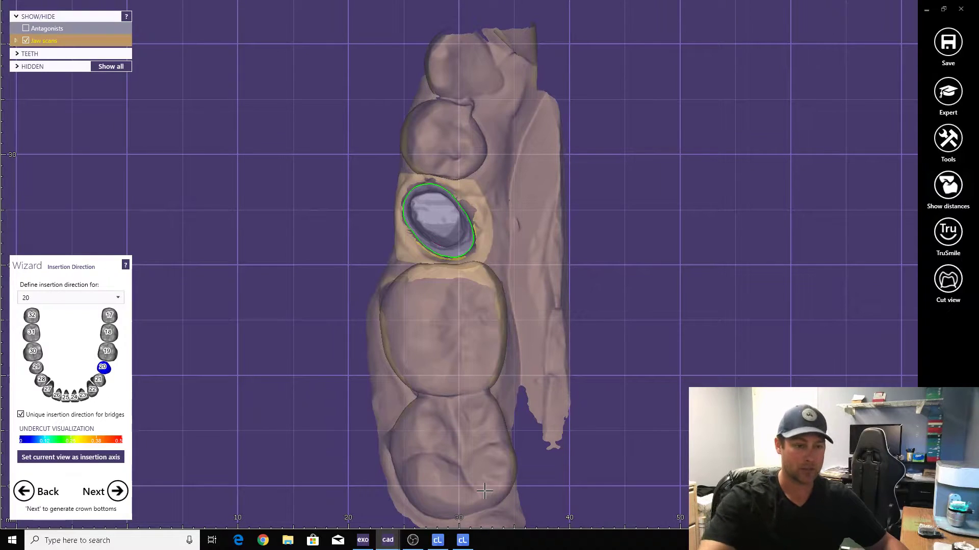
Check preparation 20 with the jaw scan hidden and shown again, then accept its insertion direction and the crown bottom settings.
{"action": "scroll", "coordinate": [484, 490], "scroll_direction": "up", "scroll_amount": 5}
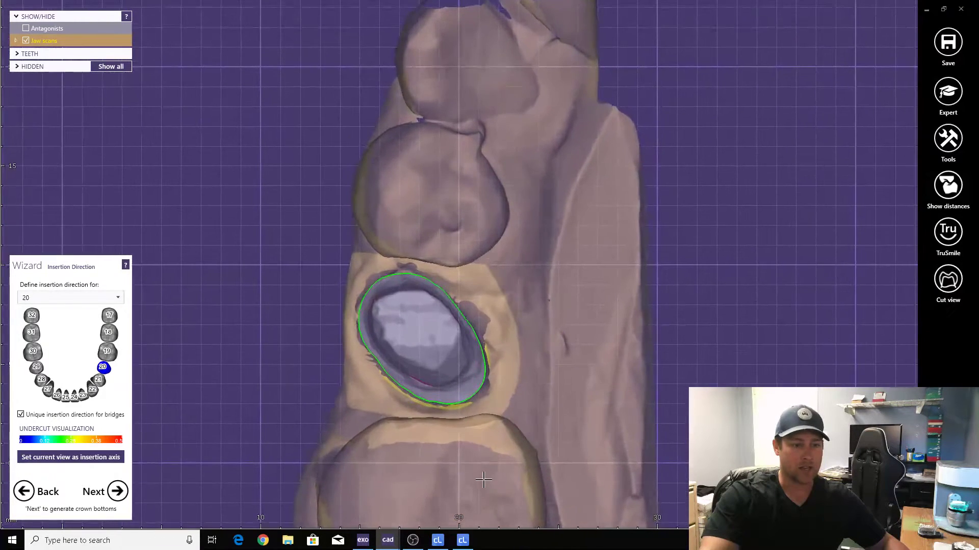
{"action": "left_click", "coordinate": [18, 41]}
{"action": "left_click", "coordinate": [36, 52]}
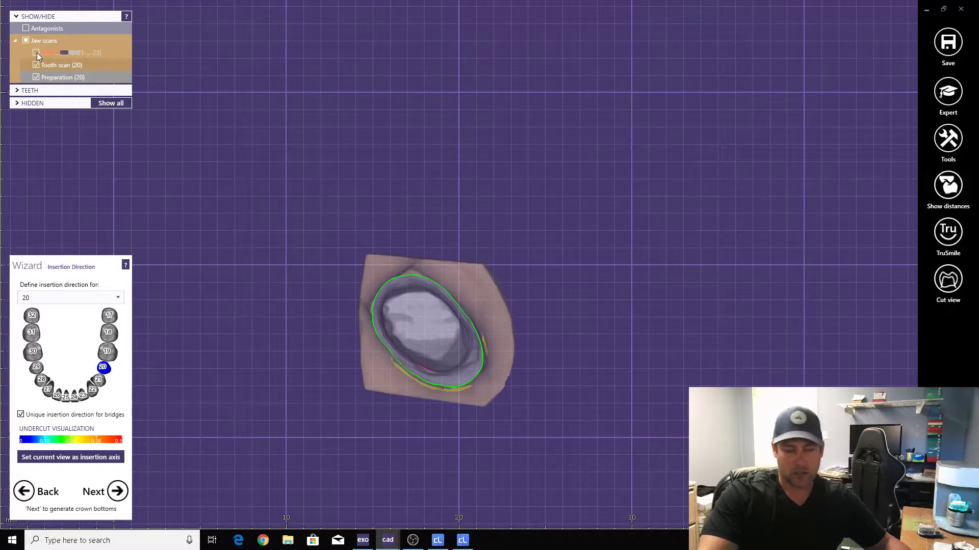
{"action": "left_click", "coordinate": [36, 52]}
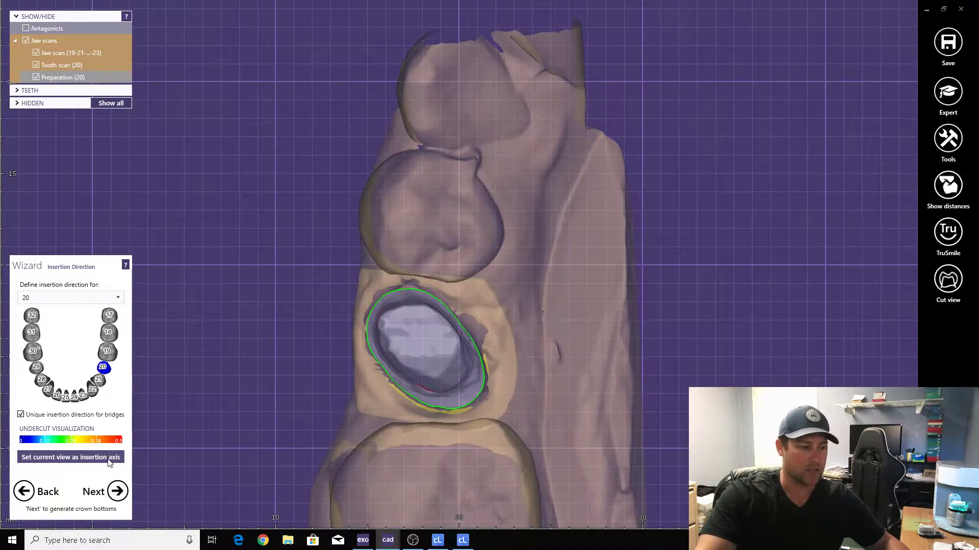
{"action": "left_click", "coordinate": [118, 492]}
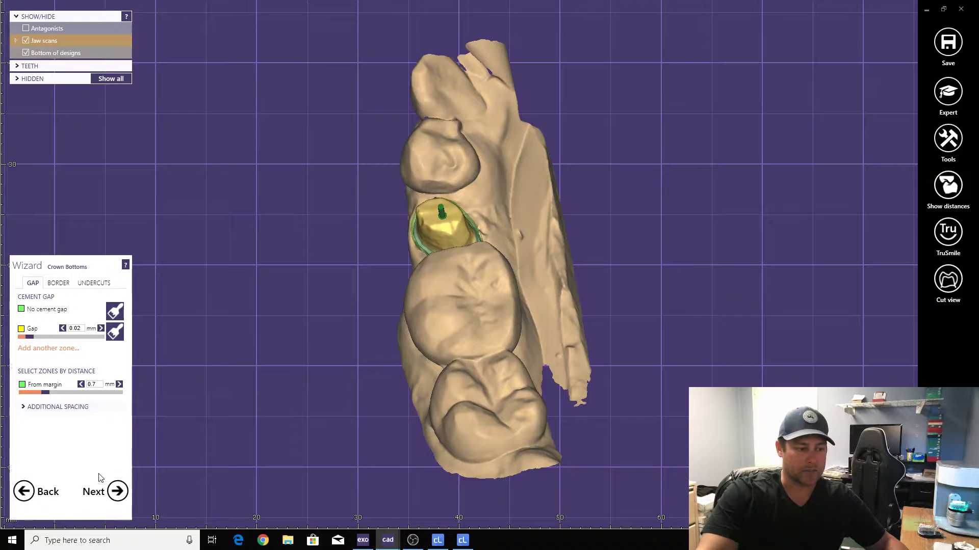
{"action": "left_click", "coordinate": [118, 493]}
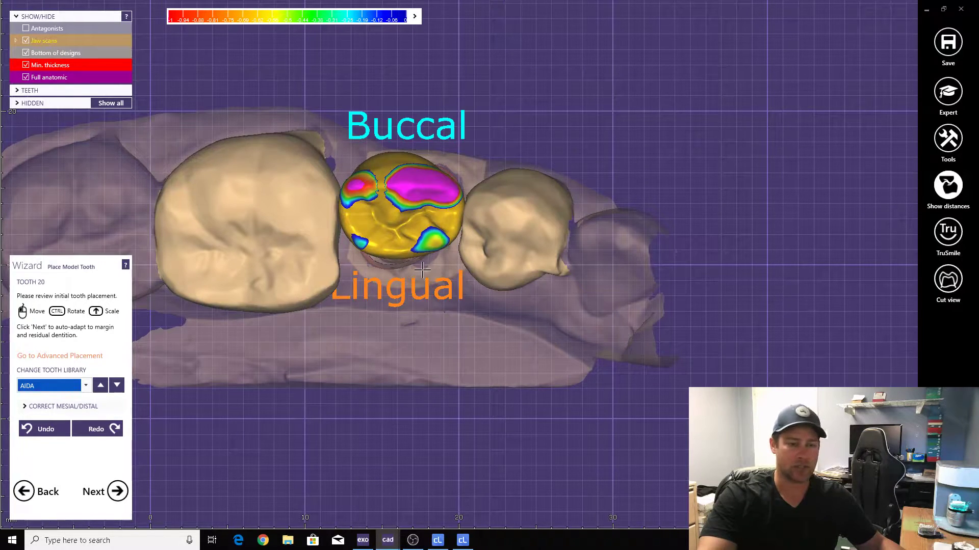
Adjust the AIDA model tooth 20 in occlusal view, enlarging it in the buccolingual direction over the preparation.
{"action": "left_click_drag", "start_coordinate": [400, 253], "coordinate": [398, 254]}
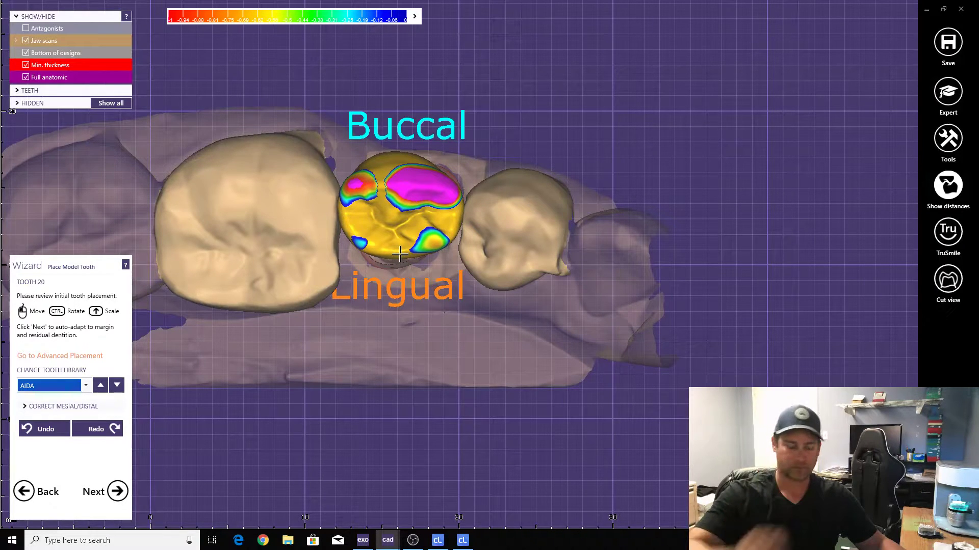
{"action": "mouse_move", "coordinate": [400, 254]}
{"action": "right_mouse_down"}
{"action": "mouse_move", "coordinate": [404, 235]}
{"action": "mouse_move", "coordinate": [410, 257]}
{"action": "mouse_move", "coordinate": [406, 246]}
{"action": "right_mouse_up"}
{"action": "scroll", "coordinate": [403, 235], "scroll_direction": "down", "scroll_amount": 1}
{"action": "scroll", "coordinate": [405, 237], "scroll_direction": "up", "scroll_amount": 3}
{"action": "scroll", "coordinate": [406, 245], "scroll_direction": "up", "scroll_amount": 2}
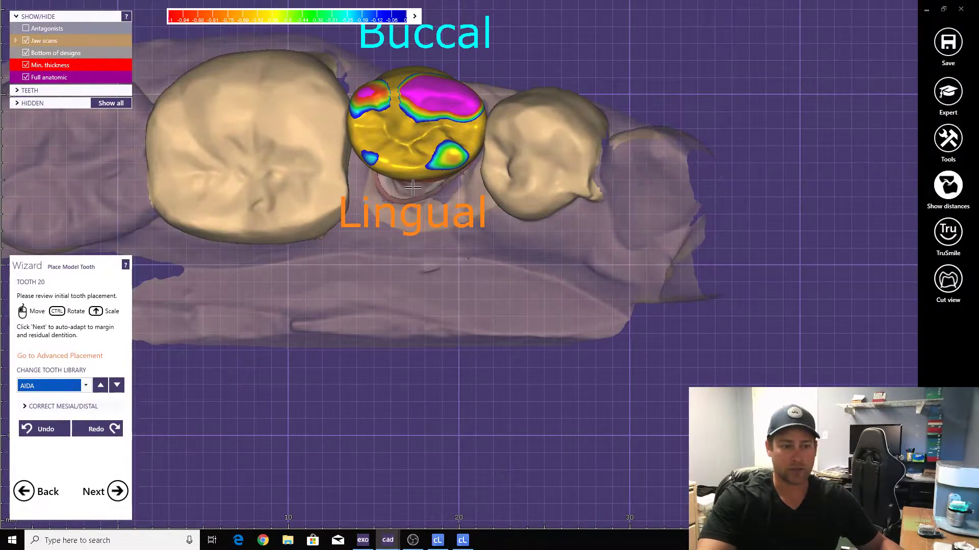
{"action": "left_click_drag", "start_coordinate": [412, 178], "coordinate": [391, 175]}
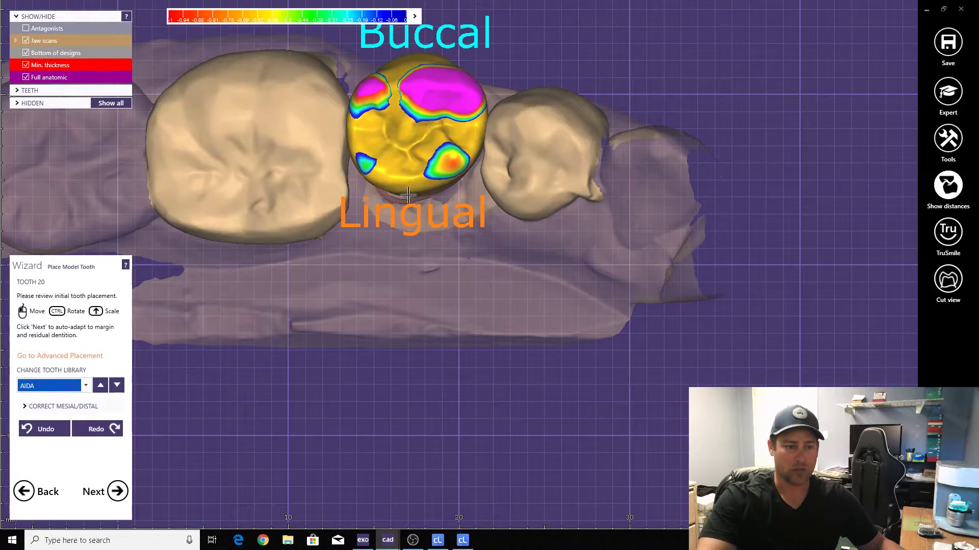
Check the model tooth 20 from the side and against the antagonists, hiding the antagonists again when done.
{"action": "right_click_drag", "start_coordinate": [406, 206], "coordinate": [517, 261]}
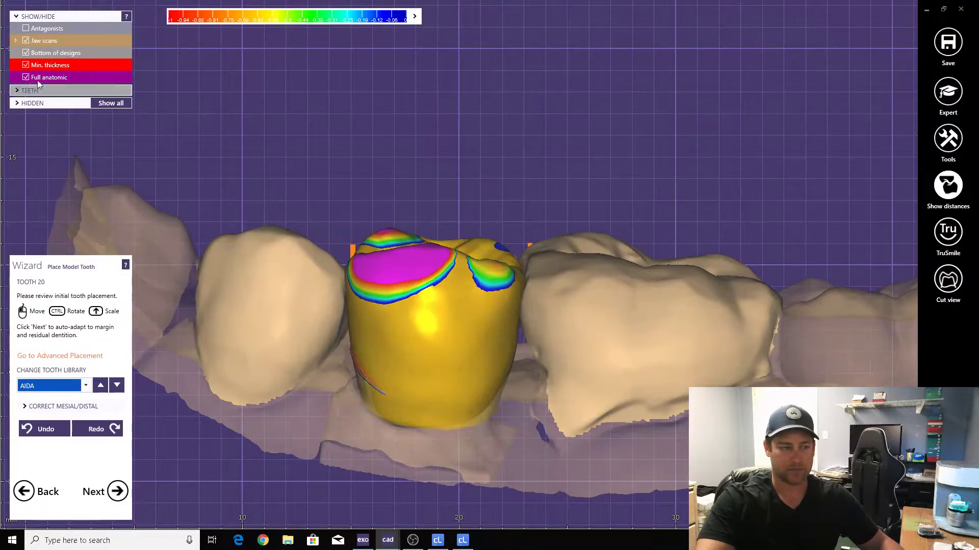
{"action": "left_click", "coordinate": [26, 28]}
{"action": "right_click_drag", "start_coordinate": [85, 85], "coordinate": [260, 184]}
{"action": "scroll", "coordinate": [460, 264], "scroll_direction": "up", "scroll_amount": 2}
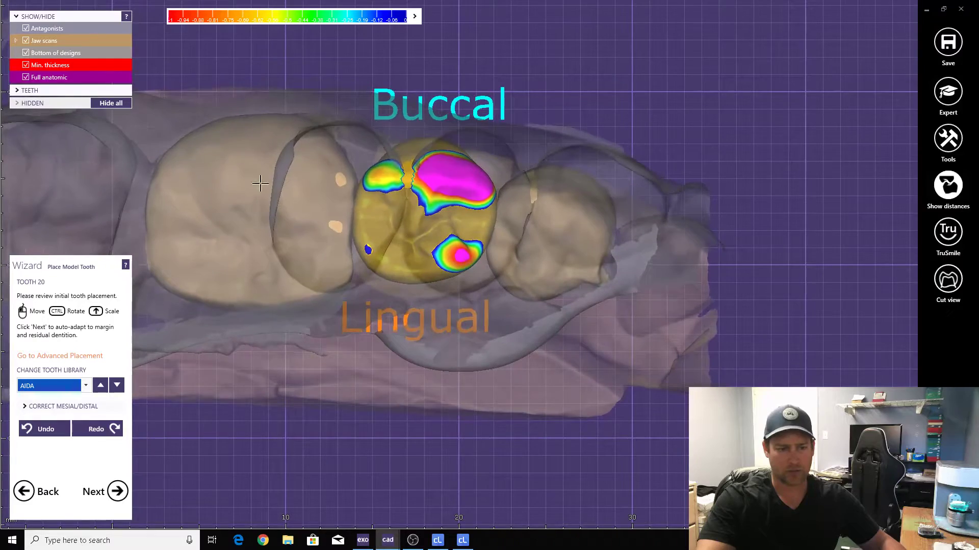
{"action": "left_click", "coordinate": [26, 29]}
{"action": "right_click_drag", "start_coordinate": [178, 281], "coordinate": [128, 263]}
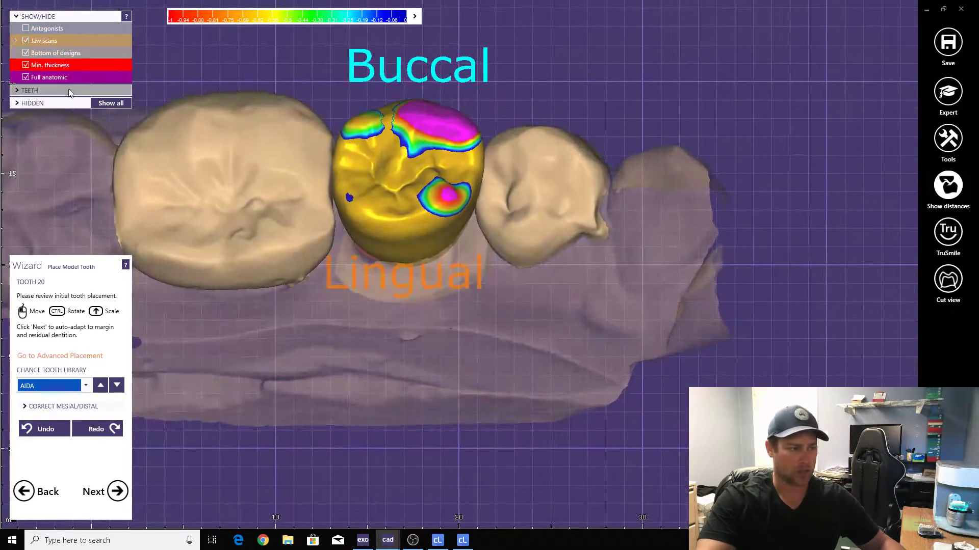
Reduce the outline of model tooth 20 on its buccal and distal sides and reposition it between the neighbouring teeth.
{"action": "scroll", "coordinate": [268, 236], "scroll_direction": "up", "scroll_amount": 4}
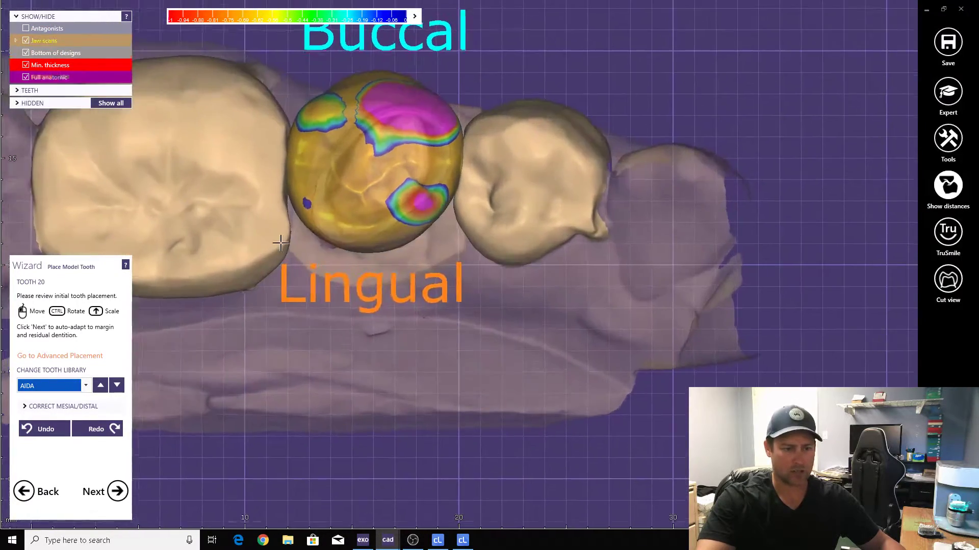
{"action": "scroll", "coordinate": [331, 129], "scroll_direction": "up", "scroll_amount": 4}
{"action": "right_click_drag", "start_coordinate": [331, 129], "coordinate": [321, 110]}
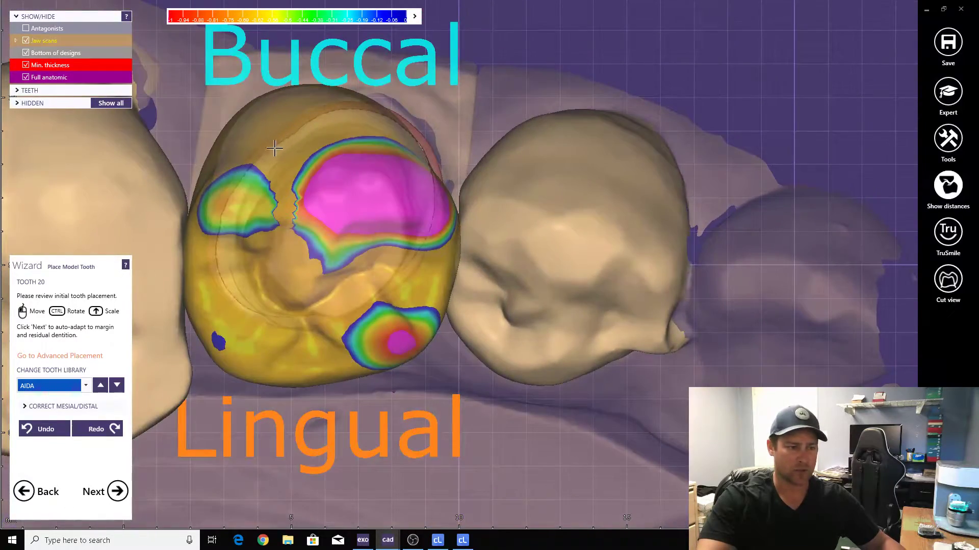
{"action": "right_click_drag", "start_coordinate": [367, 259], "coordinate": [423, 277]}
{"action": "right_click_drag", "start_coordinate": [376, 312], "coordinate": [385, 128]}
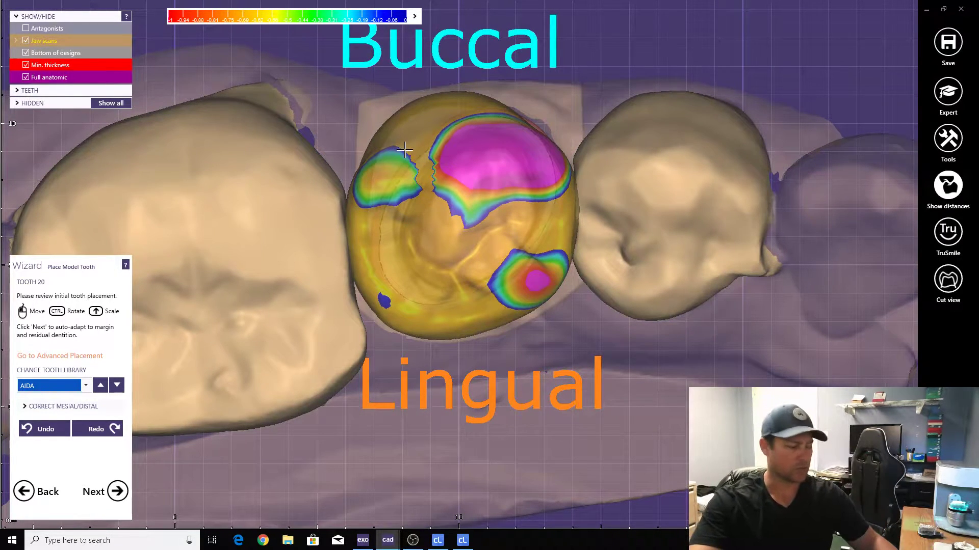
{"action": "left_click_drag", "start_coordinate": [383, 127], "coordinate": [395, 135], "text": "shift"}
{"action": "right_click_drag", "start_coordinate": [455, 243], "coordinate": [491, 308]}
{"action": "left_click_drag", "start_coordinate": [492, 308], "coordinate": [492, 316]}
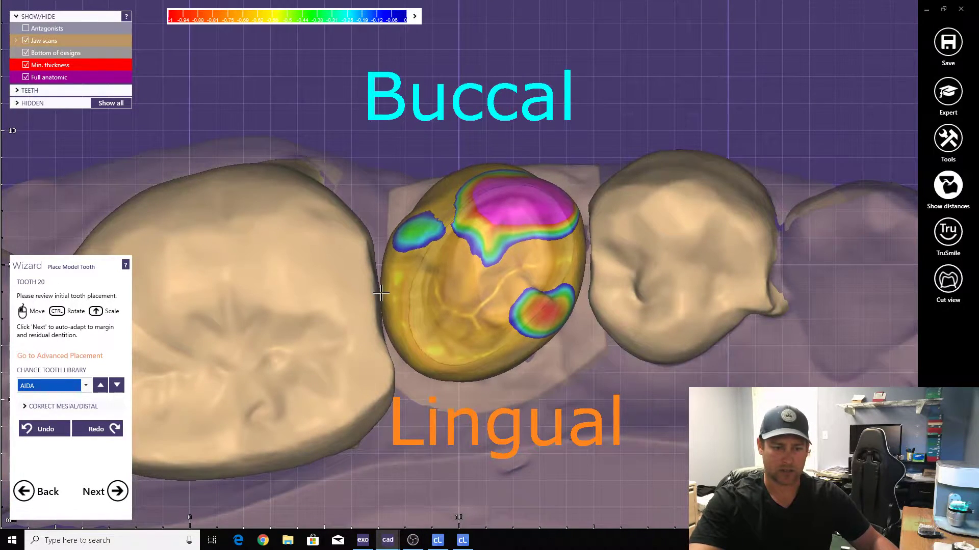
{"action": "left_click_drag", "start_coordinate": [395, 291], "coordinate": [391, 291], "text": "shift"}
Fine-tune the position of model tooth 20 between the molar and the adjacent premolar.
{"action": "right_click_drag", "start_coordinate": [485, 365], "coordinate": [456, 322]}
{"action": "left_click_drag", "start_coordinate": [457, 321], "coordinate": [459, 319]}
{"action": "right_click_drag", "start_coordinate": [458, 321], "coordinate": [472, 255]}
{"action": "left_click_drag", "start_coordinate": [479, 239], "coordinate": [482, 240]}
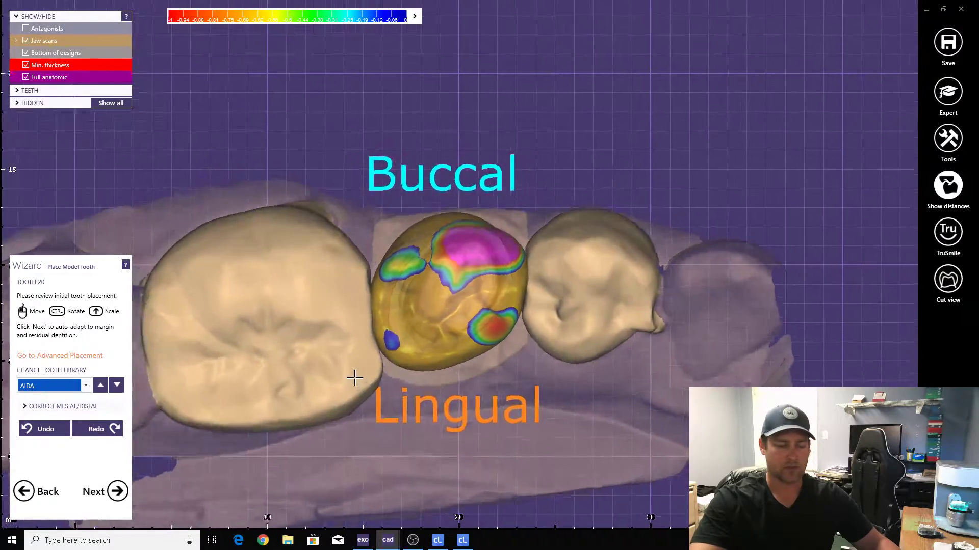
{"action": "right_click_drag", "start_coordinate": [354, 378], "coordinate": [189, 359]}
Accept the tooth placement to adapt the crown and activate freehand Smooth/Flatten in Free-Forming.
{"action": "left_click", "coordinate": [117, 491]}
{"action": "scroll", "coordinate": [206, 434], "scroll_direction": "up", "scroll_amount": 1}
{"action": "scroll", "coordinate": [286, 359], "scroll_direction": "up", "scroll_amount": 3}
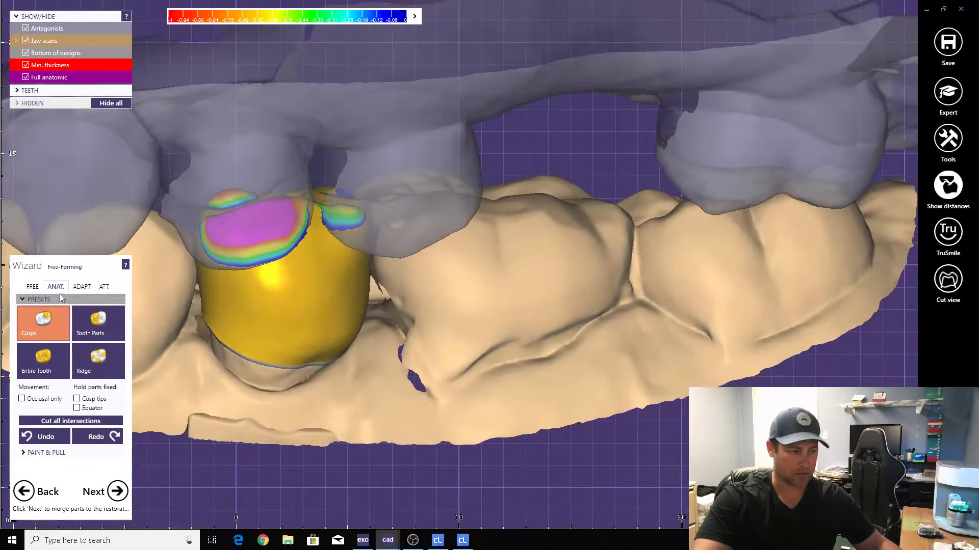
{"action": "left_click", "coordinate": [32, 287]}
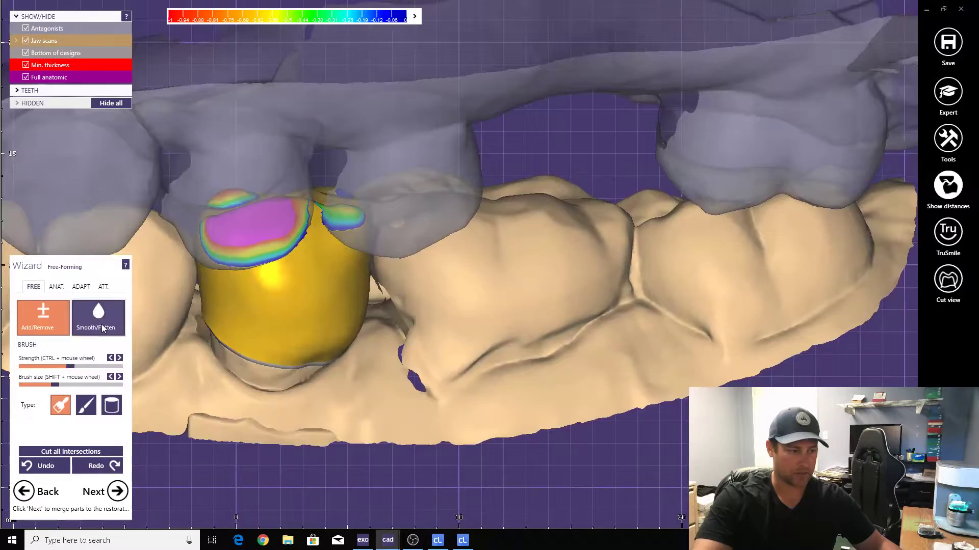
{"action": "scroll", "coordinate": [262, 389], "scroll_direction": "up", "scroll_amount": 3}
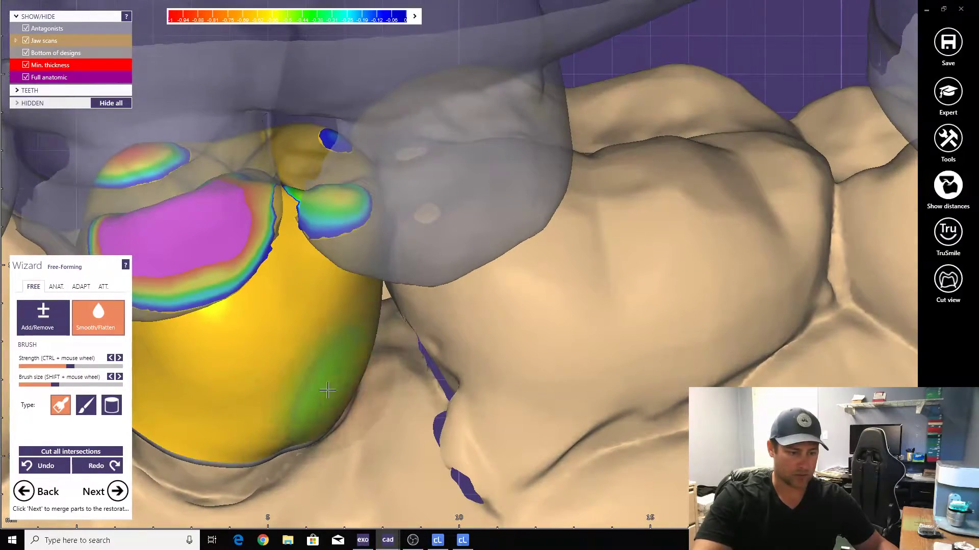
Try smoothing the crown's buccal and proximal surfaces near the margin, then undo the last smoothing.
{"action": "scroll", "coordinate": [334, 388], "scroll_direction": "down", "scroll_amount": 1}
{"action": "right_click_drag", "start_coordinate": [334, 389], "coordinate": [356, 376]}
{"action": "scroll", "coordinate": [422, 327], "scroll_direction": "down", "scroll_amount": 3}
{"action": "mouse_move", "coordinate": [421, 327]}
{"action": "right_mouse_down"}
{"action": "mouse_move", "coordinate": [313, 357]}
{"action": "mouse_move", "coordinate": [51, 321]}
{"action": "mouse_move", "coordinate": [310, 345]}
{"action": "mouse_move", "coordinate": [266, 344]}
{"action": "right_mouse_up"}
{"action": "scroll", "coordinate": [312, 357], "scroll_direction": "down", "scroll_amount": 1}
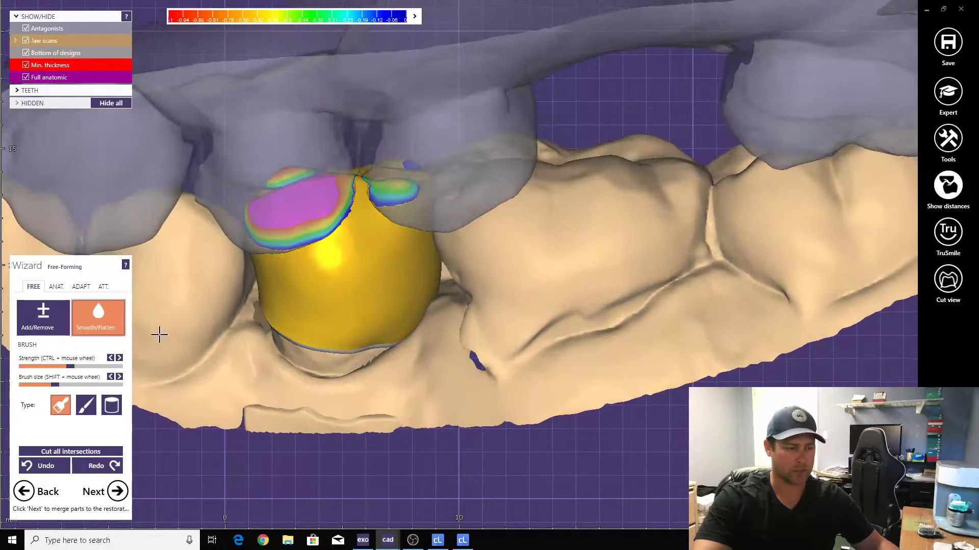
{"action": "right_click_drag", "start_coordinate": [146, 334], "coordinate": [131, 335]}
{"action": "mouse_move", "coordinate": [350, 328]}
{"action": "right_mouse_down"}
{"action": "mouse_move", "coordinate": [396, 330]}
{"action": "mouse_move", "coordinate": [386, 338]}
{"action": "right_mouse_up"}
{"action": "scroll", "coordinate": [360, 330], "scroll_direction": "up", "scroll_amount": 2}
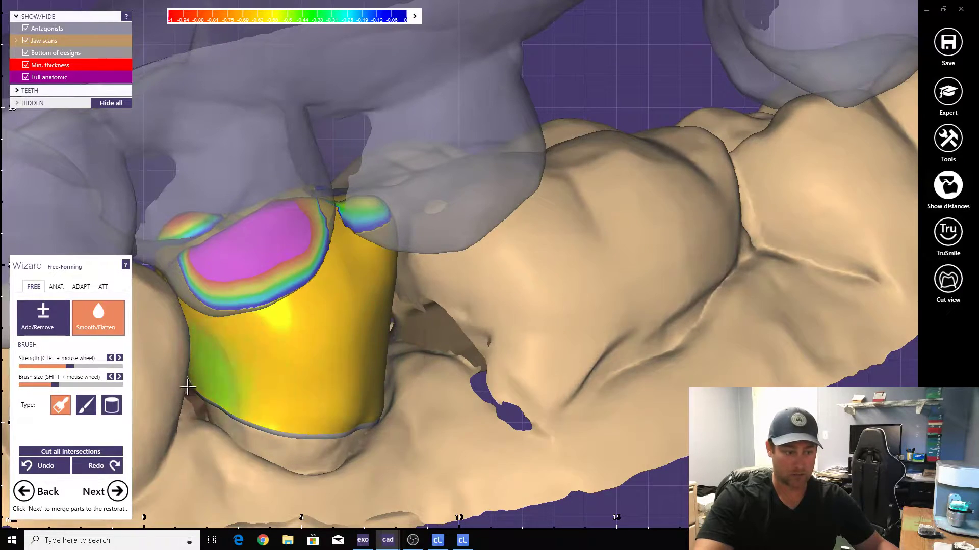
{"action": "left_click", "coordinate": [50, 465]}
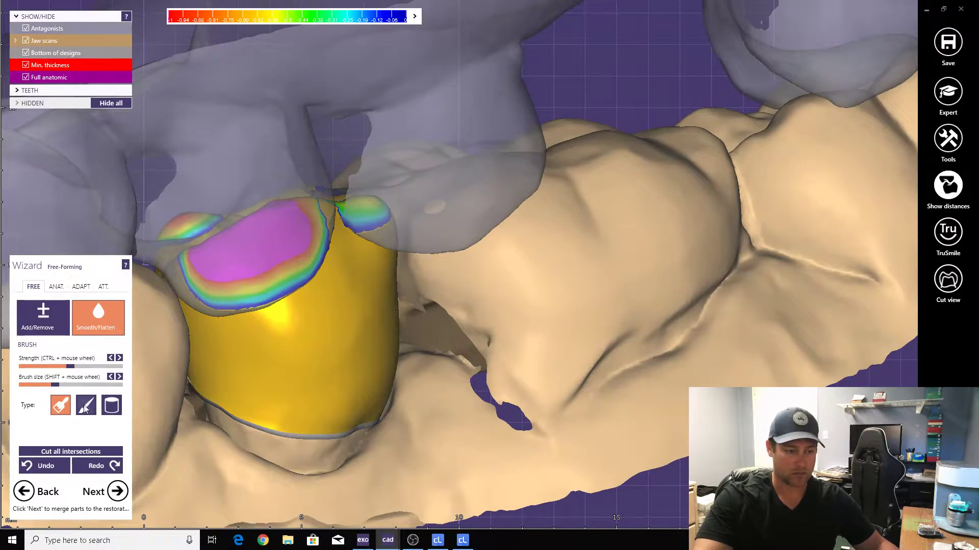
Increase the brush strength and smooth the crown's distal side near the margin.
{"action": "left_click", "coordinate": [85, 366]}
{"action": "left_click_drag", "start_coordinate": [395, 351], "coordinate": [384, 350]}
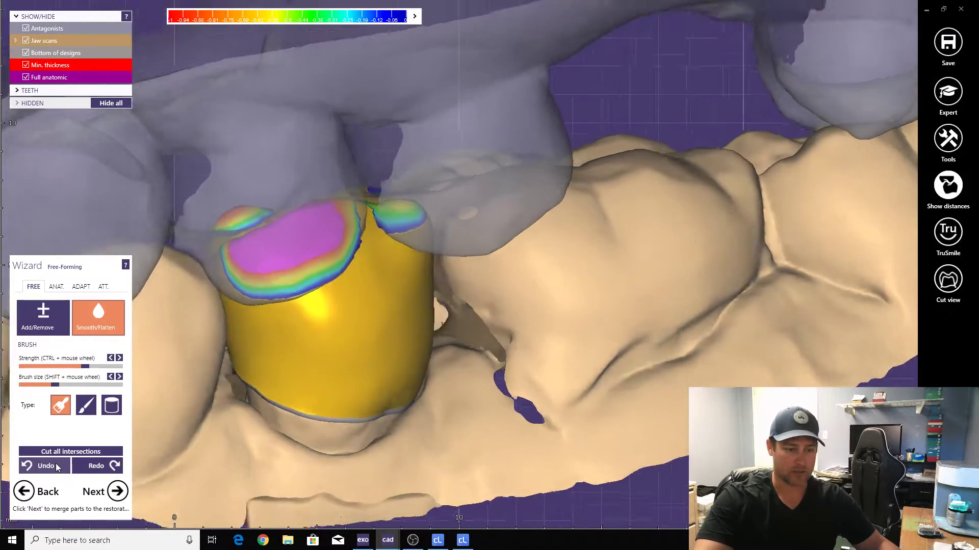
{"action": "scroll", "coordinate": [133, 334], "scroll_direction": "up", "scroll_amount": 2}
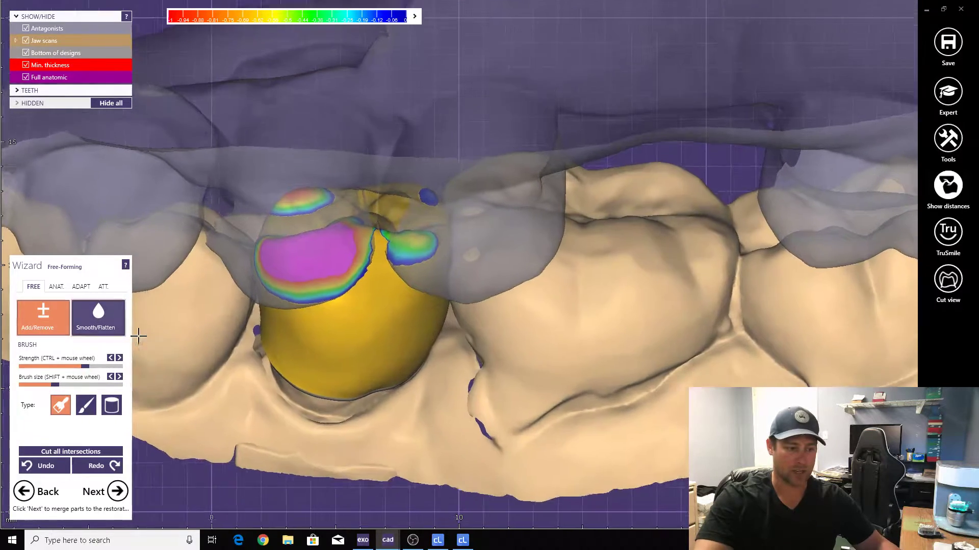
Hide the antagonists and activate the anatomic Tooth Parts tool over the crown's occlusal surface.
{"action": "right_click_drag", "start_coordinate": [200, 368], "coordinate": [207, 341]}
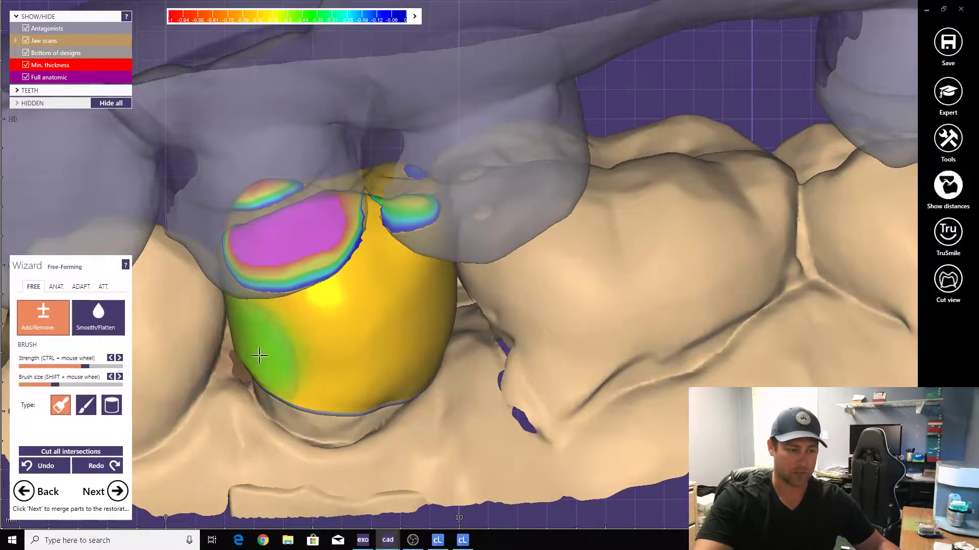
{"action": "left_click", "coordinate": [84, 329]}
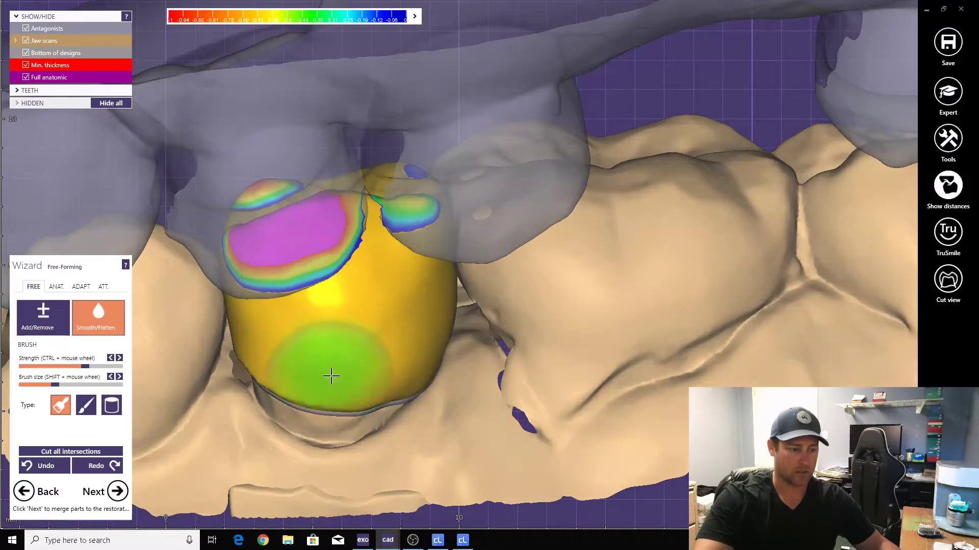
{"action": "scroll", "coordinate": [225, 328], "scroll_direction": "down", "scroll_amount": 2}
{"action": "right_click_drag", "start_coordinate": [225, 328], "coordinate": [209, 286]}
{"action": "left_click", "coordinate": [26, 29]}
{"action": "left_click", "coordinate": [57, 287]}
{"action": "left_click", "coordinate": [97, 323]}
{"action": "scroll", "coordinate": [326, 372], "scroll_direction": "up", "scroll_amount": 2}
{"action": "right_click_drag", "start_coordinate": [357, 363], "coordinate": [377, 414]}
{"action": "scroll", "coordinate": [377, 414], "scroll_direction": "up", "scroll_amount": 2}
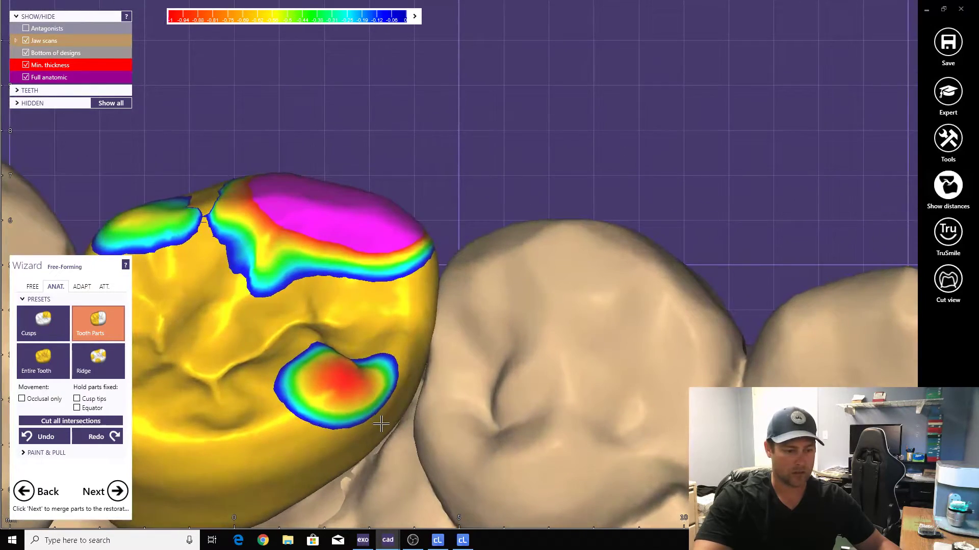
{"action": "right_click_drag", "start_coordinate": [392, 336], "coordinate": [324, 357]}
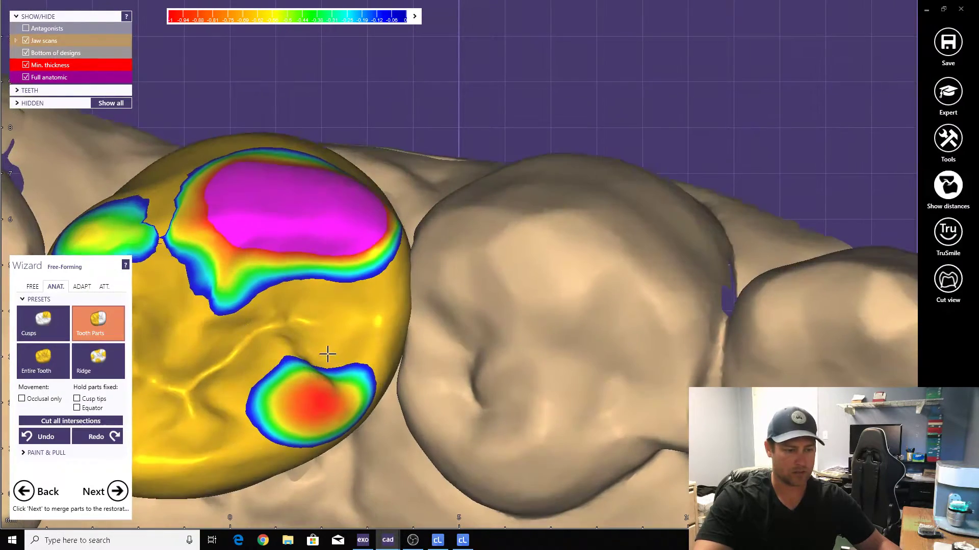
Make the jaw scans semi-transparent and switch to freehand Add/Remove to check the crown's proximal and lingual surfaces.
{"action": "mouse_move", "coordinate": [65, 40]}
{"action": "left_click_drag", "start_coordinate": [65, 41], "coordinate": [52, 41]}
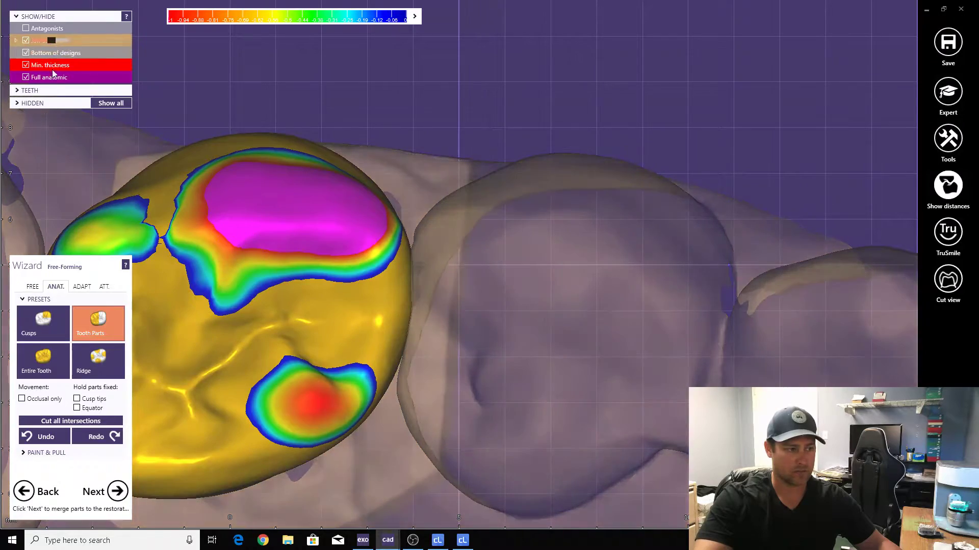
{"action": "left_click", "coordinate": [32, 286]}
{"action": "mouse_move", "coordinate": [214, 306]}
{"action": "right_mouse_down"}
{"action": "mouse_move", "coordinate": [206, 380]}
{"action": "mouse_move", "coordinate": [416, 409]}
{"action": "mouse_move", "coordinate": [376, 360]}
{"action": "right_mouse_up"}
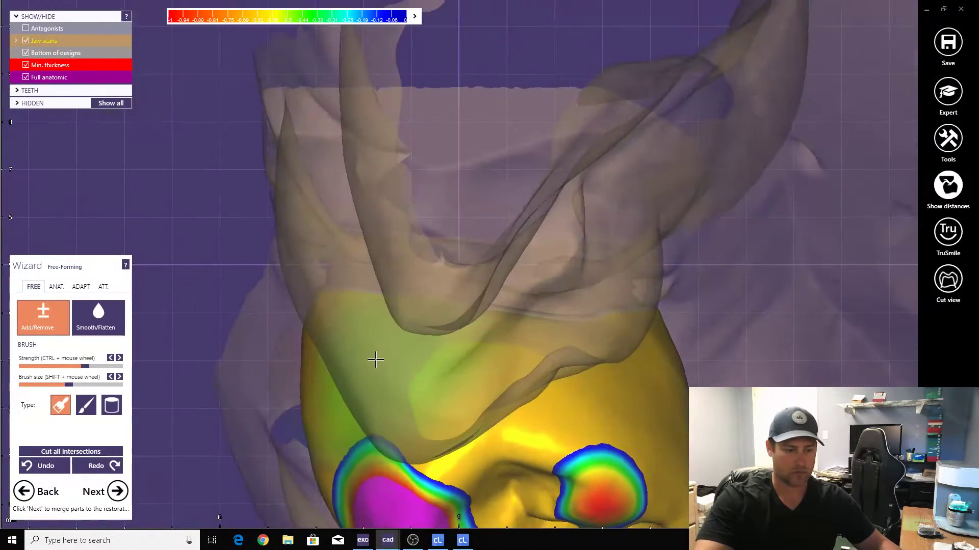
{"action": "right_click_drag", "start_coordinate": [454, 353], "coordinate": [570, 377]}
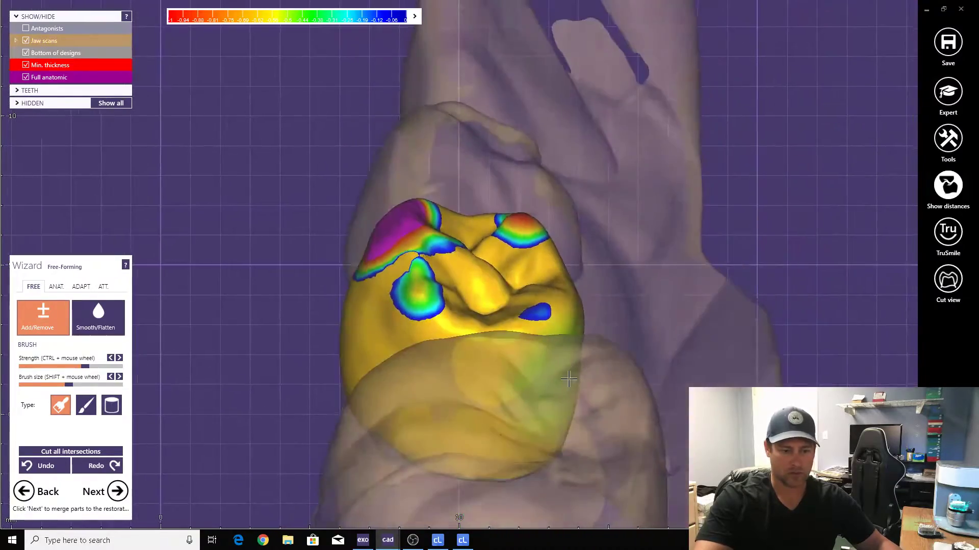
{"action": "right_click_drag", "start_coordinate": [368, 402], "coordinate": [401, 265]}
{"action": "right_click_drag", "start_coordinate": [254, 195], "coordinate": [251, 174]}
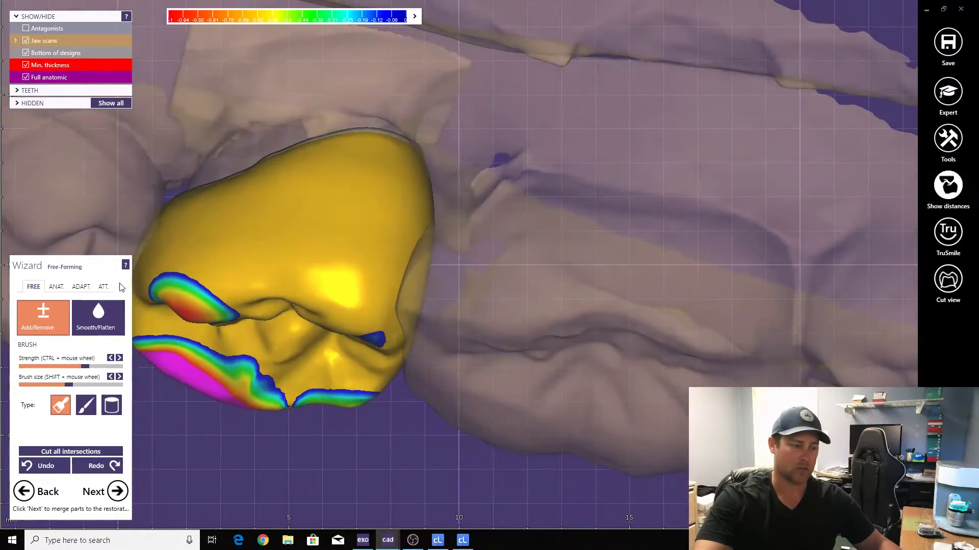
Activate the anatomic Cusps preset and check the crown from the buccal and occlusal sides.
{"action": "left_click", "coordinate": [106, 317]}
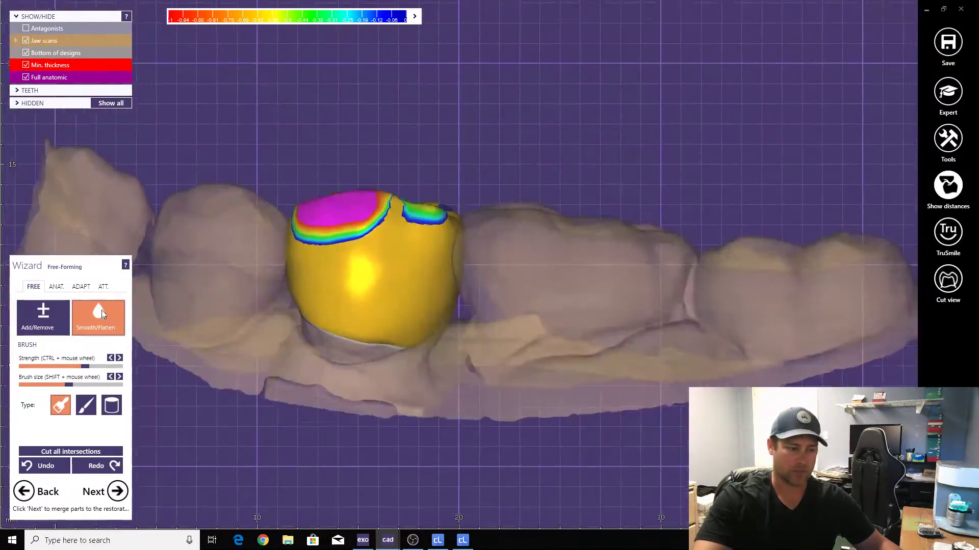
{"action": "left_click", "coordinate": [56, 287]}
{"action": "left_click", "coordinate": [50, 329]}
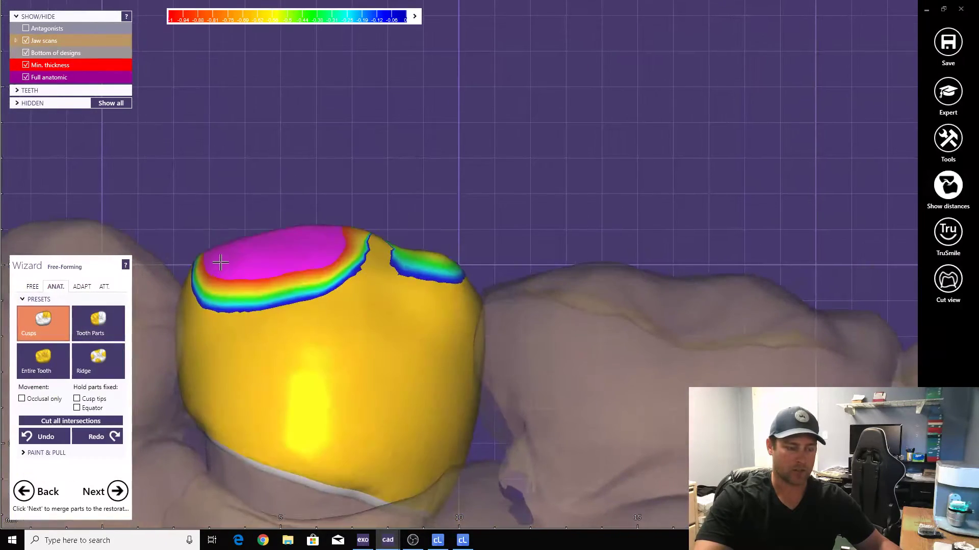
{"action": "right_click_drag", "start_coordinate": [129, 185], "coordinate": [61, 95]}
{"action": "scroll", "coordinate": [550, 188], "scroll_direction": "down", "scroll_amount": 4}
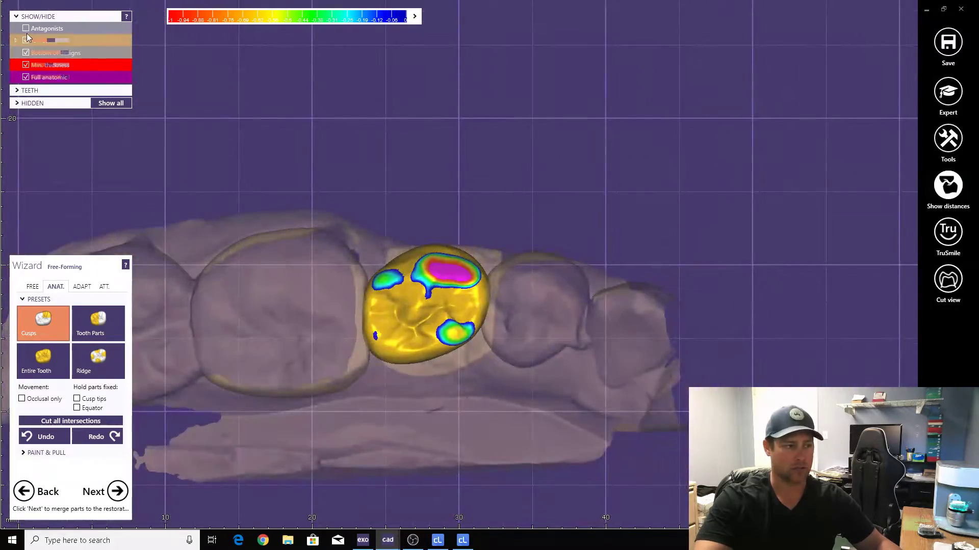
Show the antagonists and cut the crown's occlusal intersections using static occlusion and a 0.1 mm desired distance.
{"action": "left_click", "coordinate": [26, 29]}
{"action": "scroll", "coordinate": [377, 330], "scroll_direction": "down", "scroll_amount": 5}
{"action": "right_click_drag", "start_coordinate": [378, 330], "coordinate": [190, 333]}
{"action": "scroll", "coordinate": [305, 245], "scroll_direction": "up", "scroll_amount": 4}
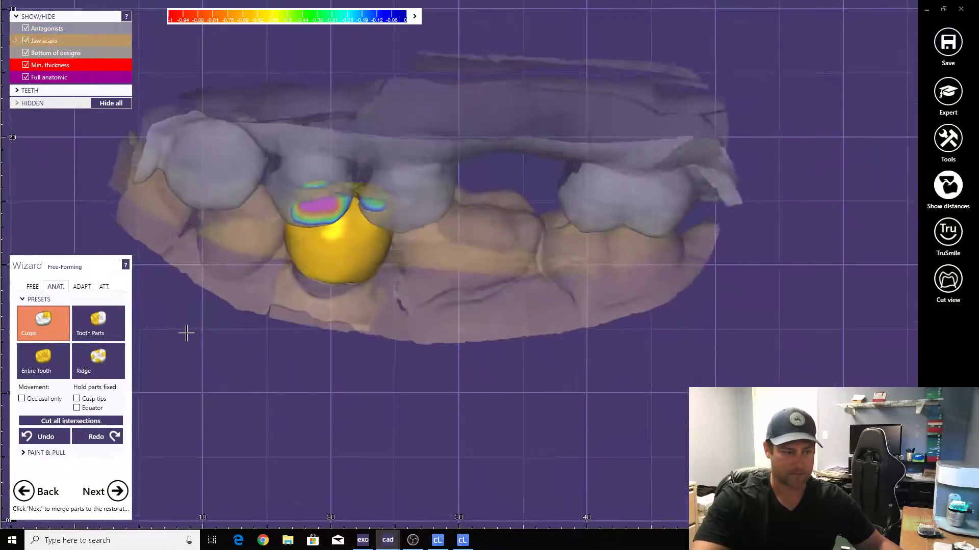
{"action": "scroll", "coordinate": [190, 333], "scroll_direction": "up", "scroll_amount": 3}
{"action": "left_click", "coordinate": [80, 286]}
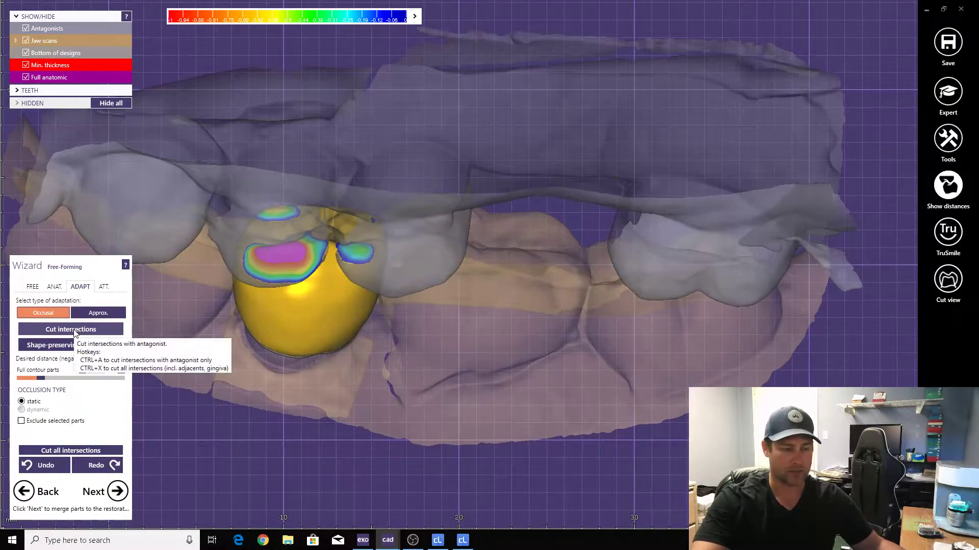
{"action": "left_click", "coordinate": [74, 334]}
Examine the crown's cut occlusal surface with the antagonists hidden and show the antagonists again.
{"action": "scroll", "coordinate": [74, 334], "scroll_direction": "down", "scroll_amount": 3}
{"action": "right_click_drag", "start_coordinate": [74, 334], "coordinate": [308, 374]}
{"action": "left_click", "coordinate": [29, 27]}
{"action": "scroll", "coordinate": [308, 373], "scroll_direction": "up", "scroll_amount": 3}
{"action": "right_click_drag", "start_coordinate": [274, 343], "coordinate": [19, 55]}
{"action": "scroll", "coordinate": [19, 55], "scroll_direction": "down", "scroll_amount": 2}
{"action": "left_click", "coordinate": [26, 28]}
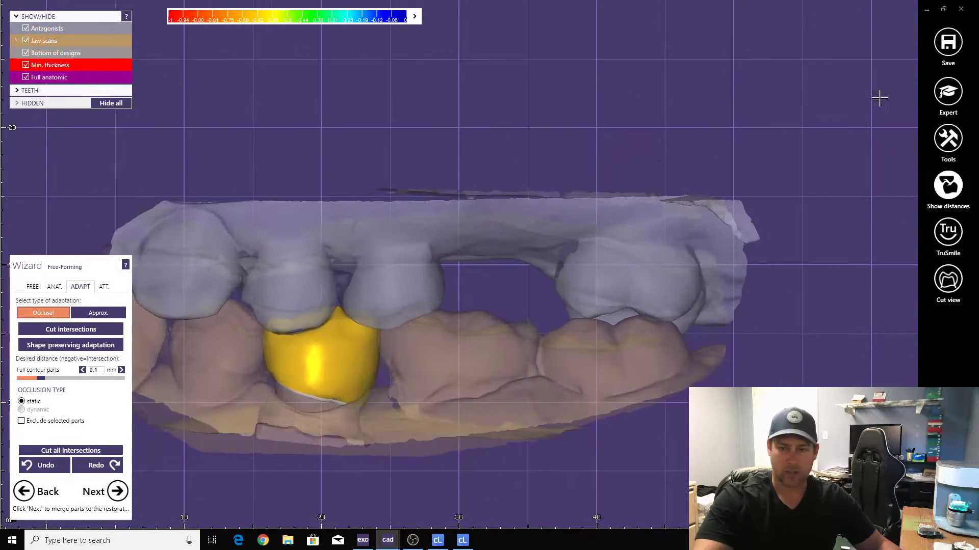
Switch to Expert mode and start the virtual articulator.
{"action": "left_click", "coordinate": [947, 91]}
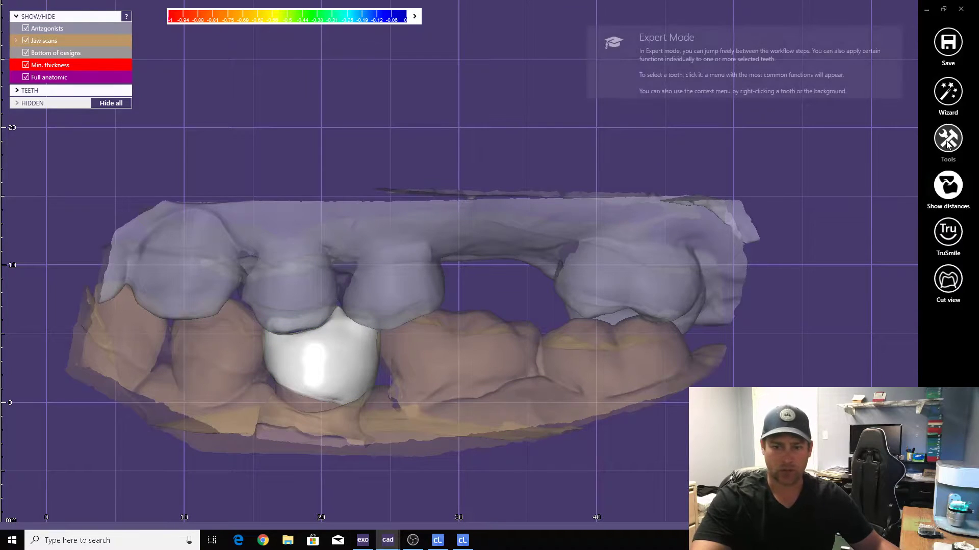
{"action": "left_click", "coordinate": [947, 143]}
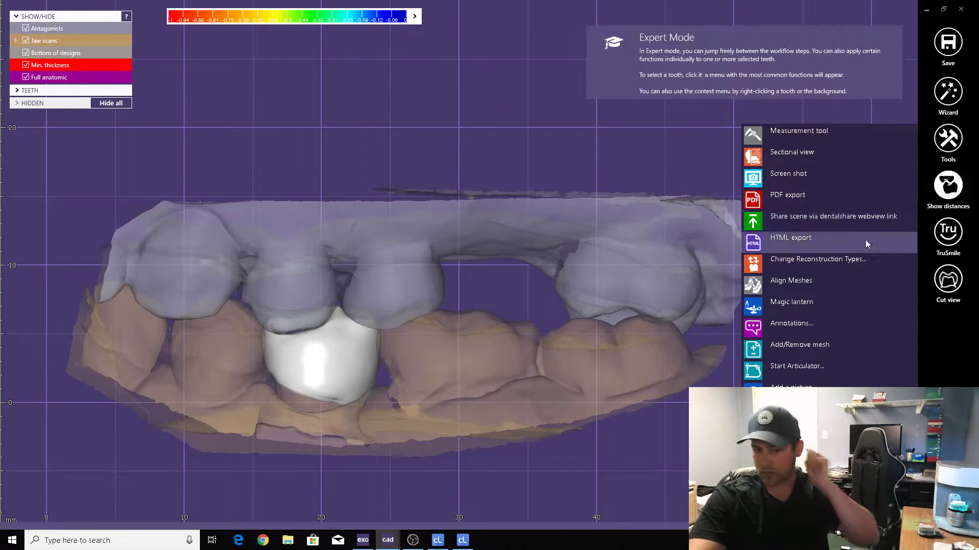
{"action": "left_click", "coordinate": [782, 372]}
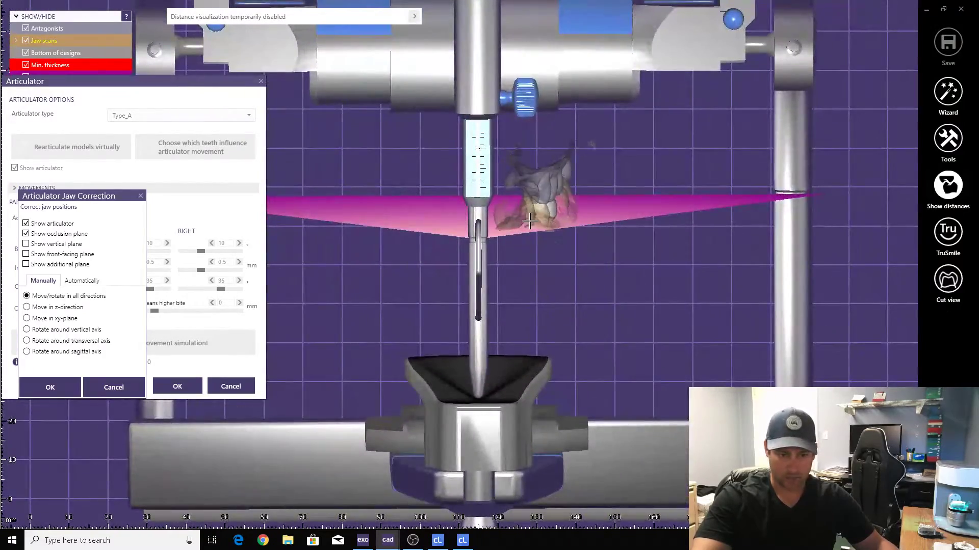
Align the jaw models with the articulator's occlusion plane and resolve their intersection by cutting away the intrusions.
{"action": "left_click_drag", "start_coordinate": [530, 220], "coordinate": [516, 220]}
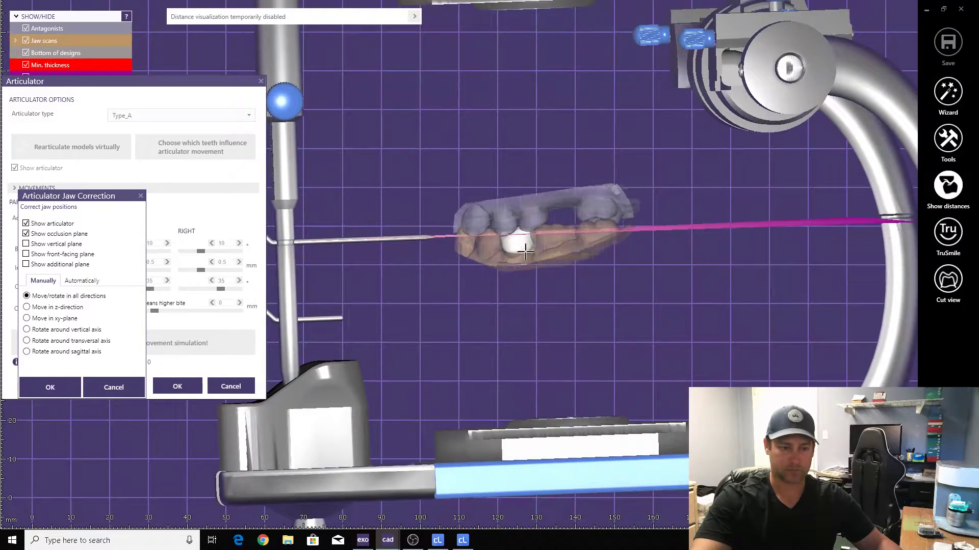
{"action": "left_click_drag", "start_coordinate": [525, 251], "coordinate": [524, 251]}
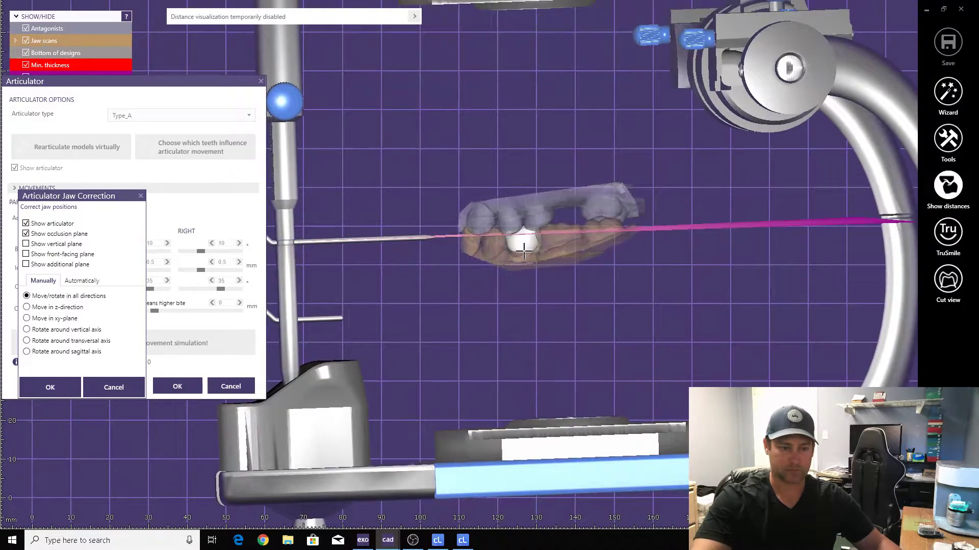
{"action": "left_click_drag", "start_coordinate": [432, 251], "coordinate": [432, 239]}
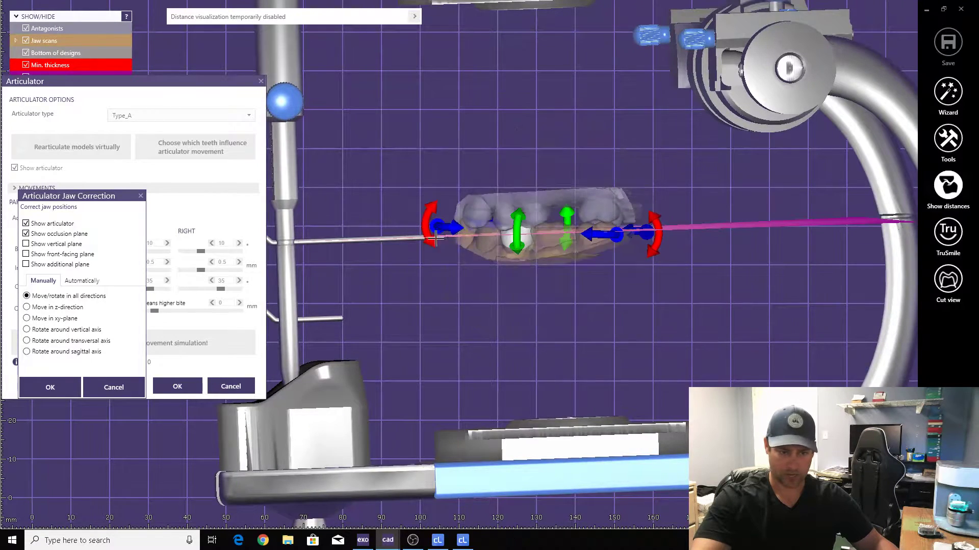
{"action": "right_click_drag", "start_coordinate": [488, 253], "coordinate": [358, 258]}
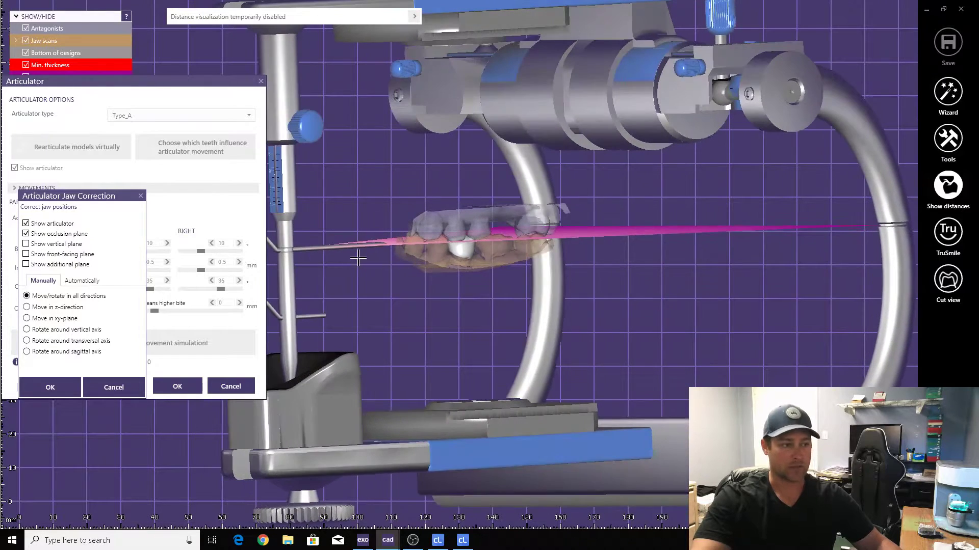
{"action": "left_click", "coordinate": [65, 391]}
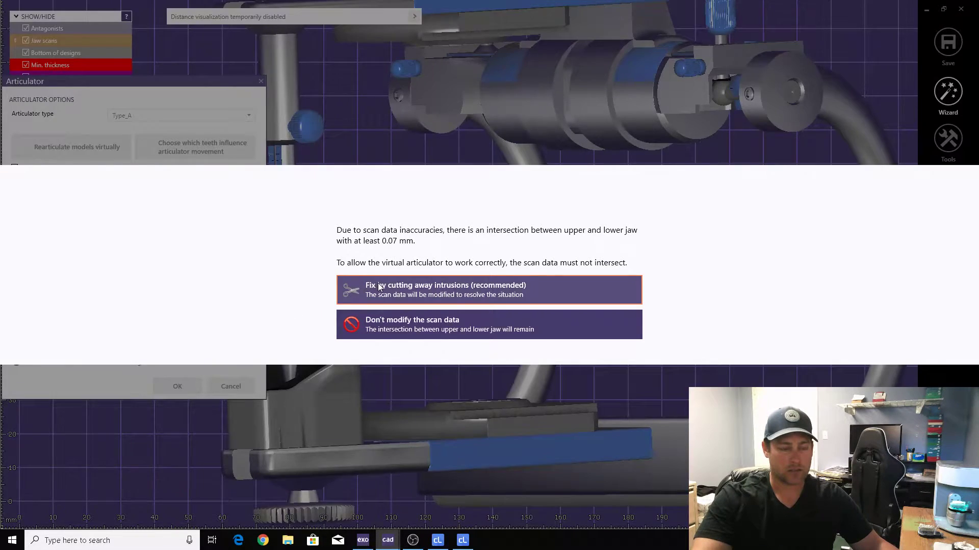
{"action": "left_click", "coordinate": [378, 283]}
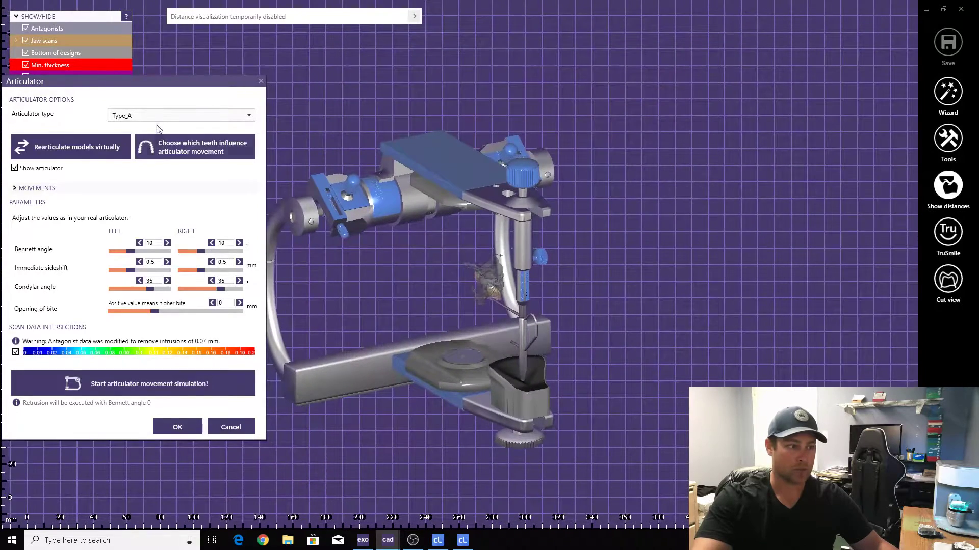
Set the articulator type to Denar Mark 330 and exclude the retrusion and right laterotrusion movements.
{"action": "left_click", "coordinate": [159, 117]}
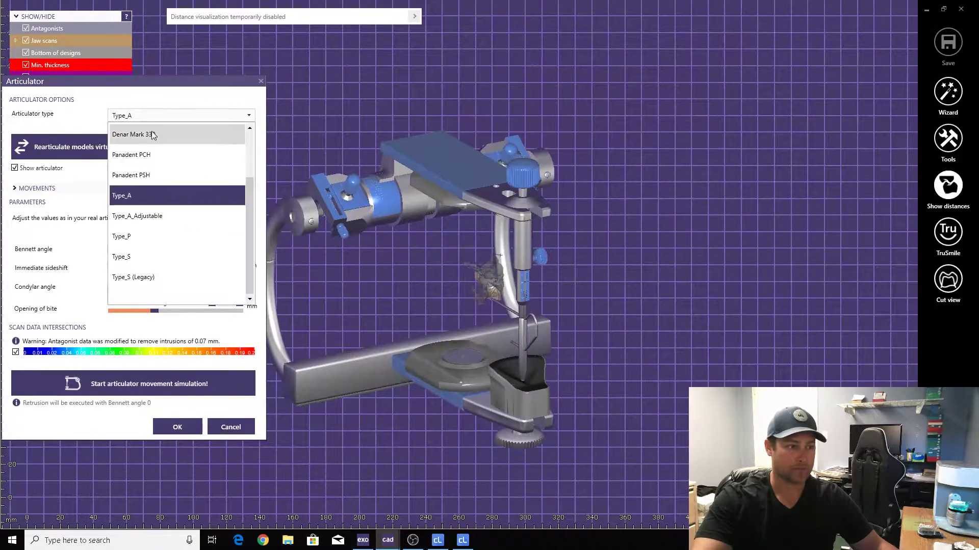
{"action": "left_click", "coordinate": [148, 132]}
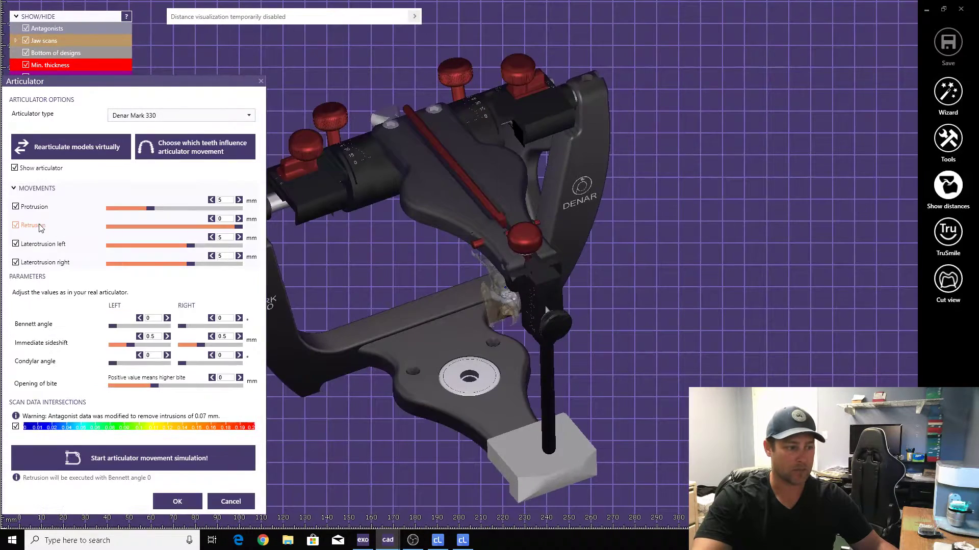
{"action": "left_click", "coordinate": [41, 225]}
{"action": "left_click", "coordinate": [45, 262]}
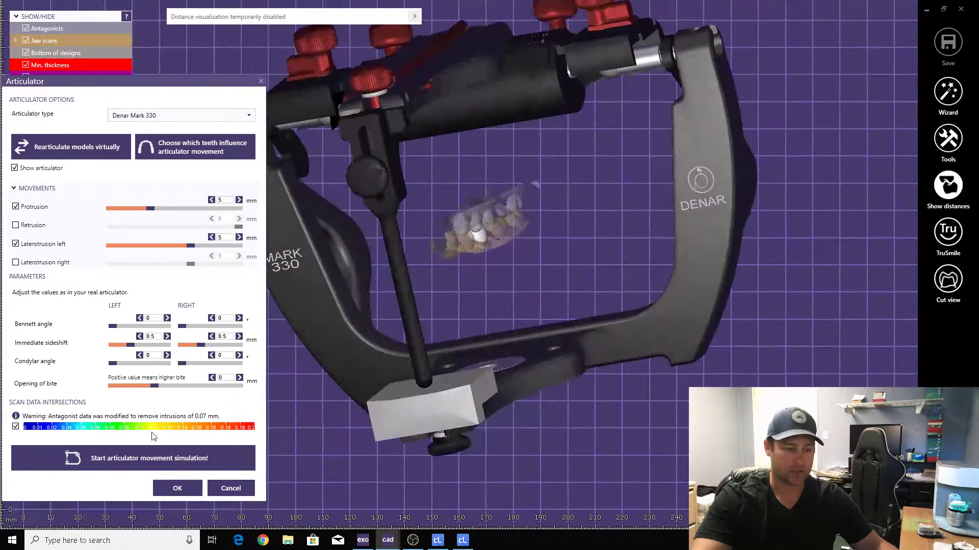
Run and accept the articulator movement simulation, and expand the distance display options to inspect the crown's dynamic intersections.
{"action": "left_click", "coordinate": [164, 460]}
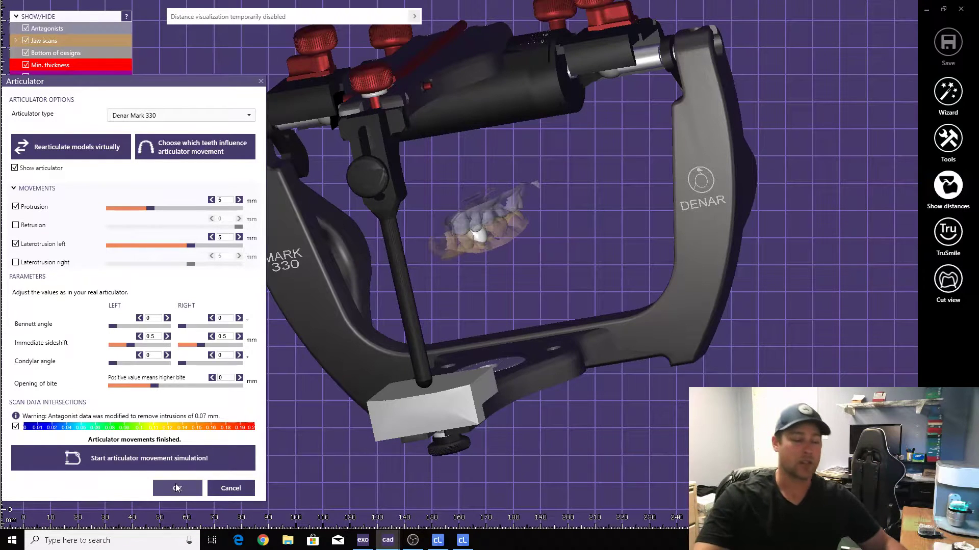
{"action": "left_click", "coordinate": [178, 489]}
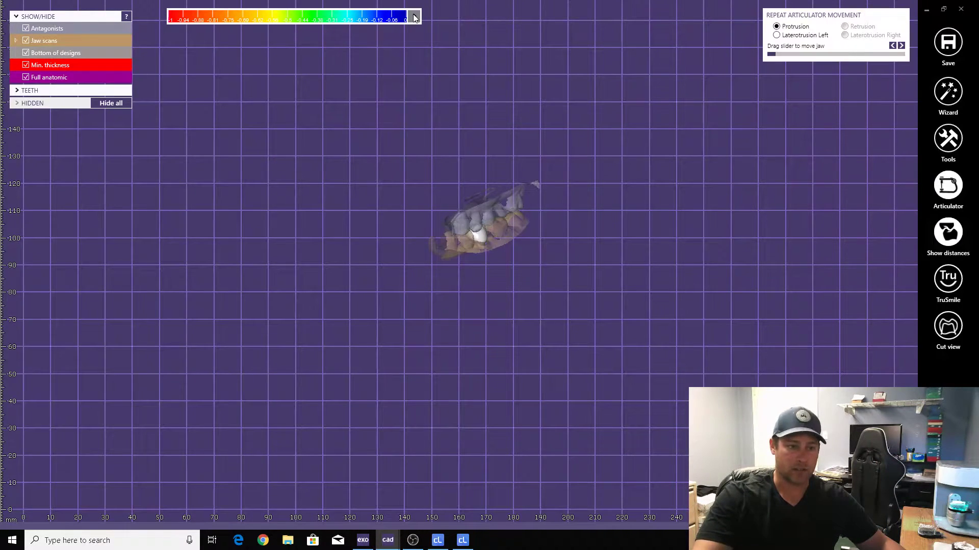
{"action": "left_click", "coordinate": [414, 18]}
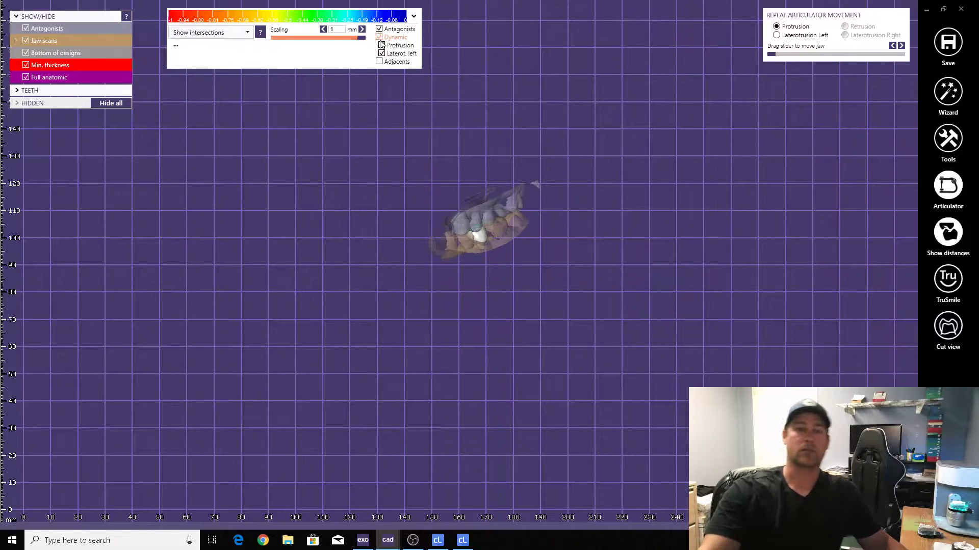
{"action": "scroll", "coordinate": [328, 182], "scroll_direction": "up", "scroll_amount": 10}
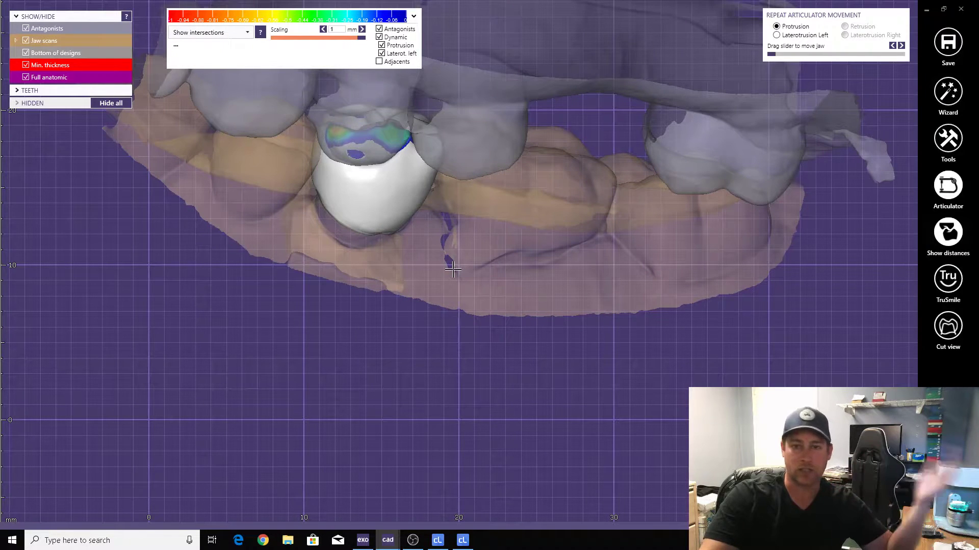
{"action": "right_click_drag", "start_coordinate": [401, 210], "coordinate": [381, 234]}
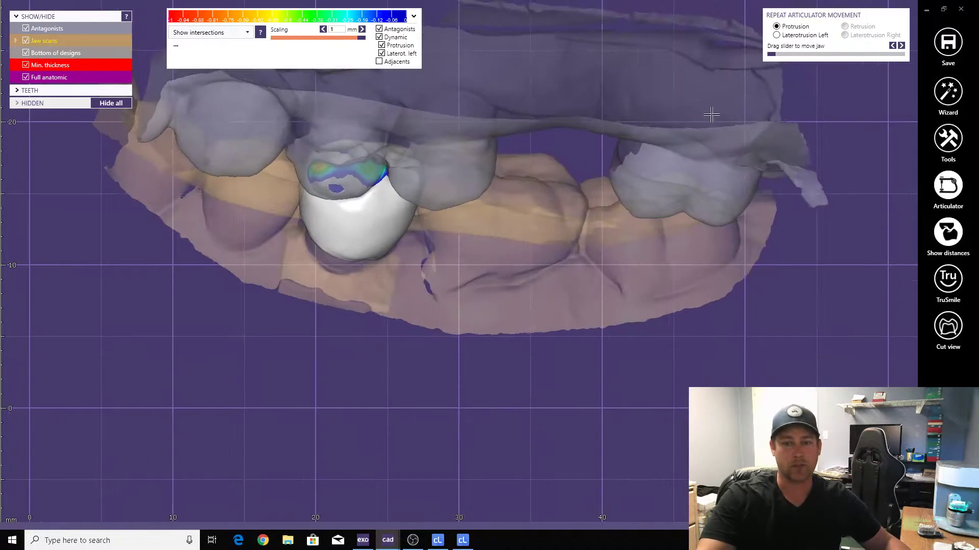
Return to the wizard and cut the crown's occlusal intersections using dynamic occlusion and a 0.1 mm desired distance.
{"action": "left_click", "coordinate": [949, 95]}
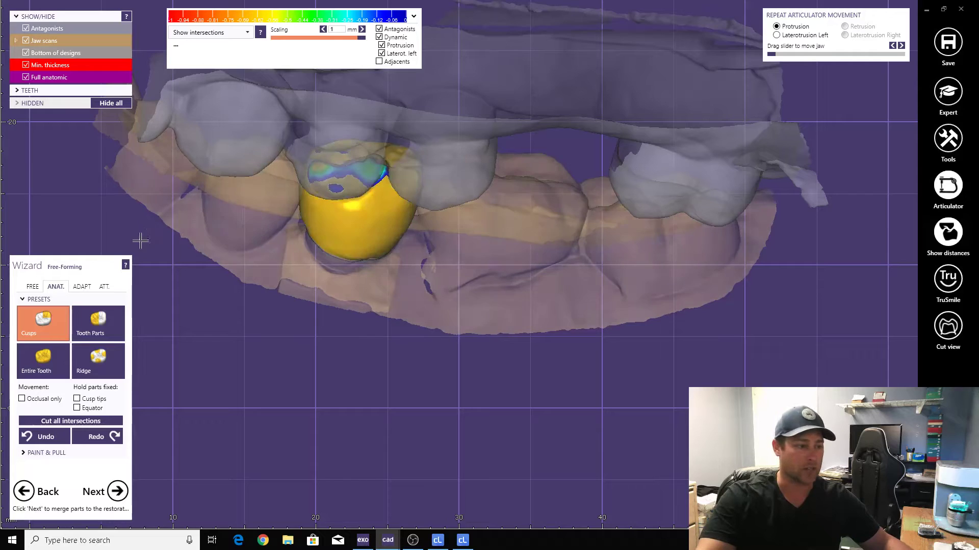
{"action": "left_click", "coordinate": [81, 287]}
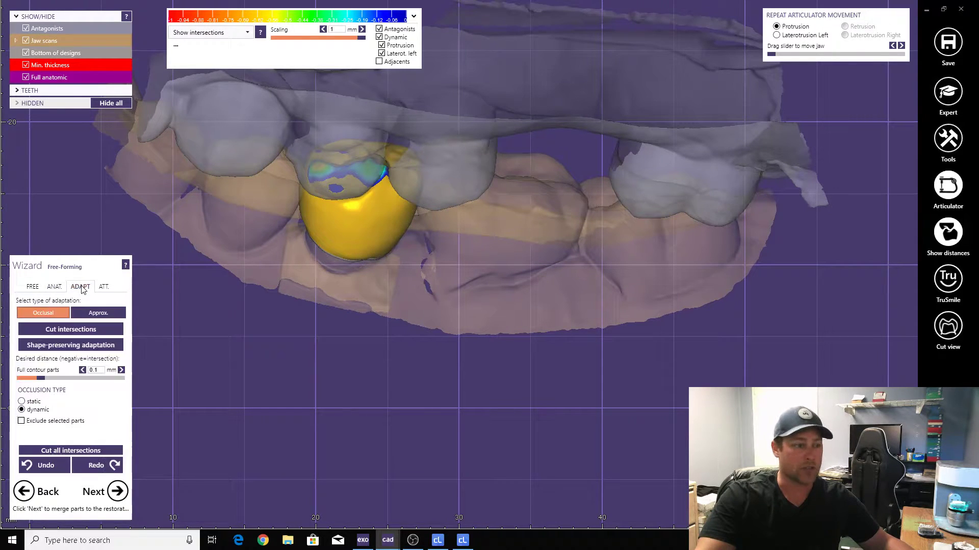
{"action": "left_click", "coordinate": [80, 330]}
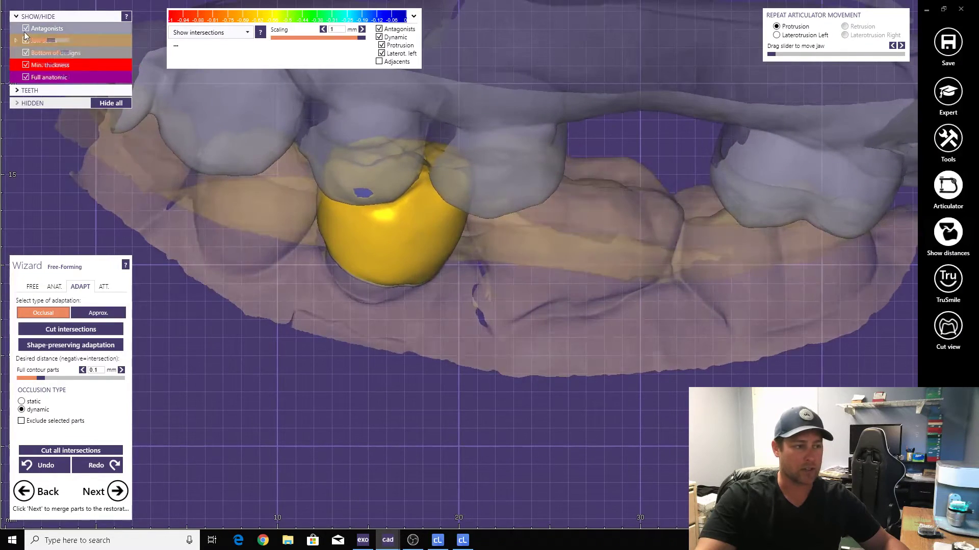
Hide the antagonists and set Smooth/Flatten free-forming to a small cylindrical brush for the occlusal area around the crown's intersection spot.
{"action": "left_click", "coordinate": [26, 28]}
{"action": "left_click", "coordinate": [34, 288]}
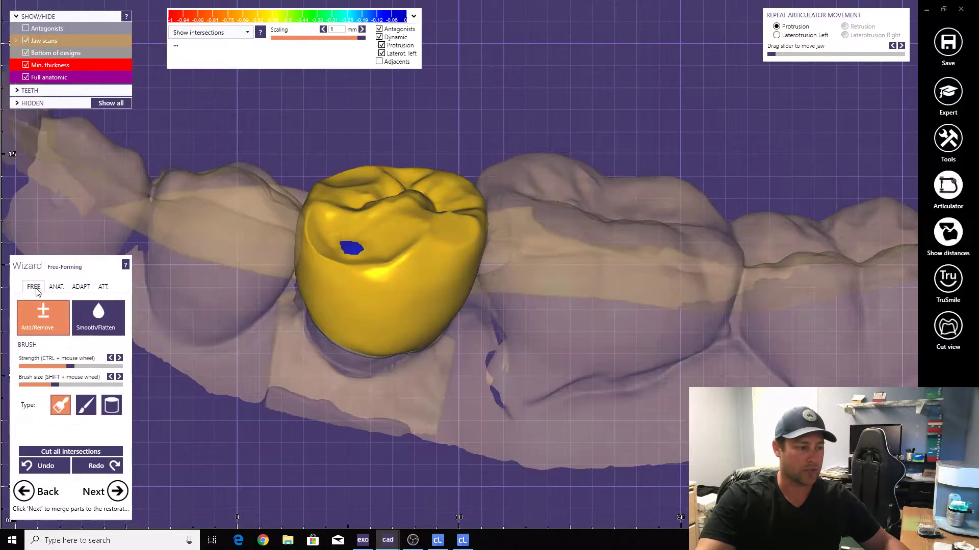
{"action": "left_click", "coordinate": [108, 334]}
{"action": "left_click", "coordinate": [34, 386]}
{"action": "mouse_move", "coordinate": [179, 352]}
{"action": "right_mouse_down"}
{"action": "mouse_move", "coordinate": [415, 280]}
{"action": "mouse_move", "coordinate": [454, 208]}
{"action": "right_mouse_up"}
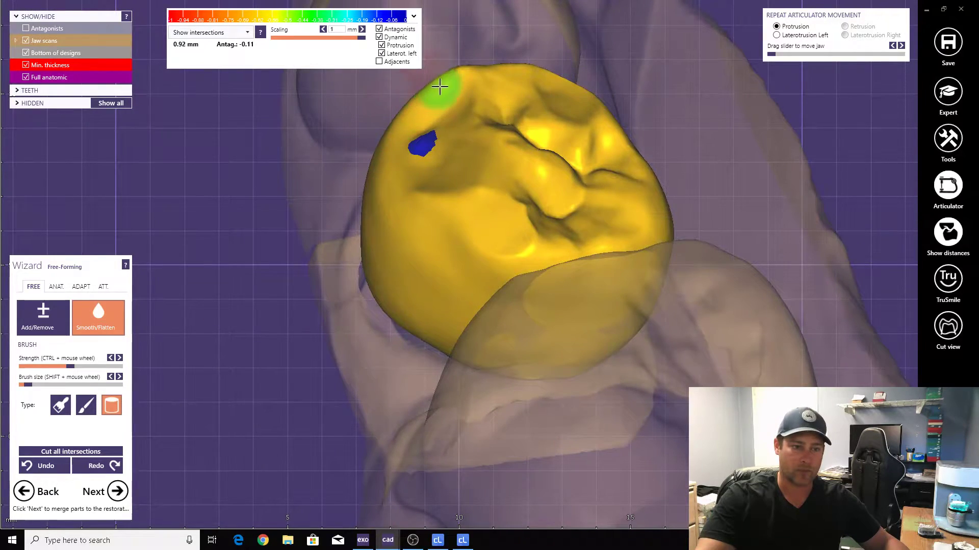
{"action": "right_click_drag", "start_coordinate": [475, 72], "coordinate": [540, 227]}
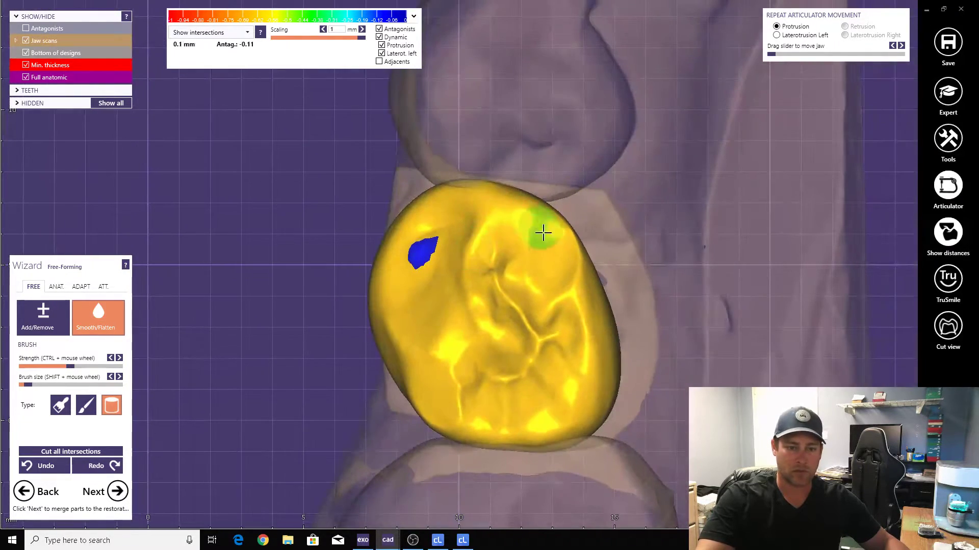
{"action": "right_click_drag", "start_coordinate": [573, 286], "coordinate": [427, 426]}
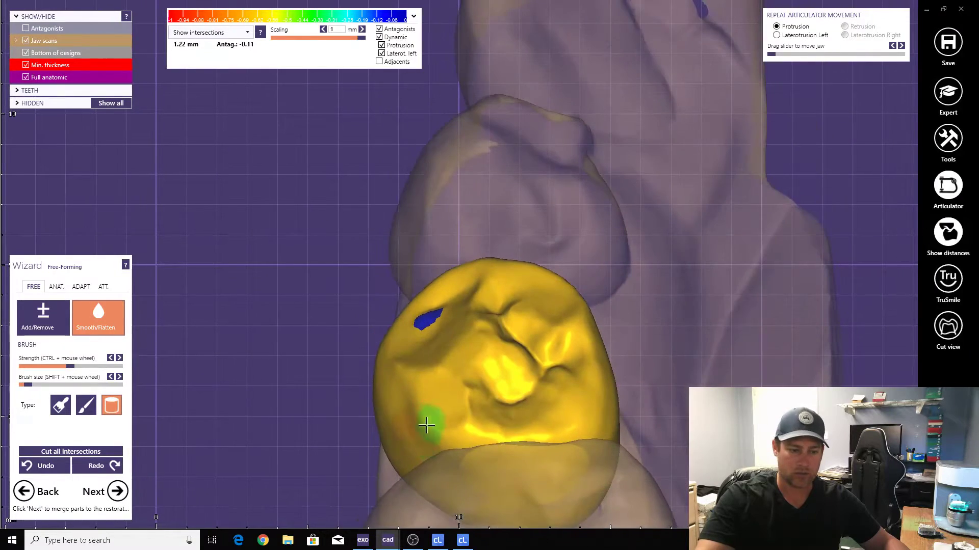
{"action": "right_click_drag", "start_coordinate": [401, 363], "coordinate": [83, 95]}
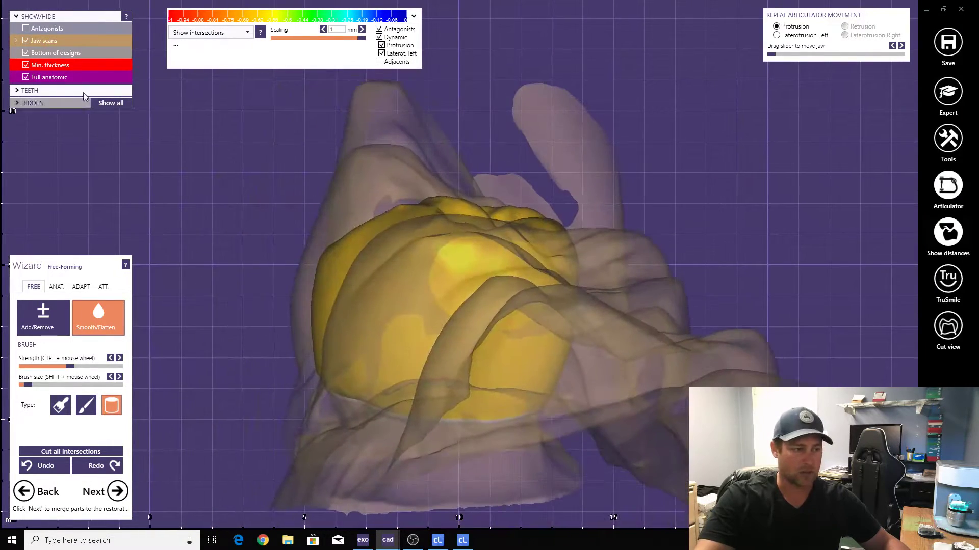
Vary the full anatomic layer's transparency and examine the crown's contour against the jaw scan.
{"action": "left_click_drag", "start_coordinate": [64, 78], "coordinate": [53, 79]}
{"action": "right_click_drag", "start_coordinate": [224, 245], "coordinate": [191, 295]}
{"action": "scroll", "coordinate": [192, 295], "scroll_direction": "up", "scroll_amount": 2}
{"action": "left_click", "coordinate": [61, 287]}
{"action": "scroll", "coordinate": [281, 272], "scroll_direction": "up", "scroll_amount": 2}
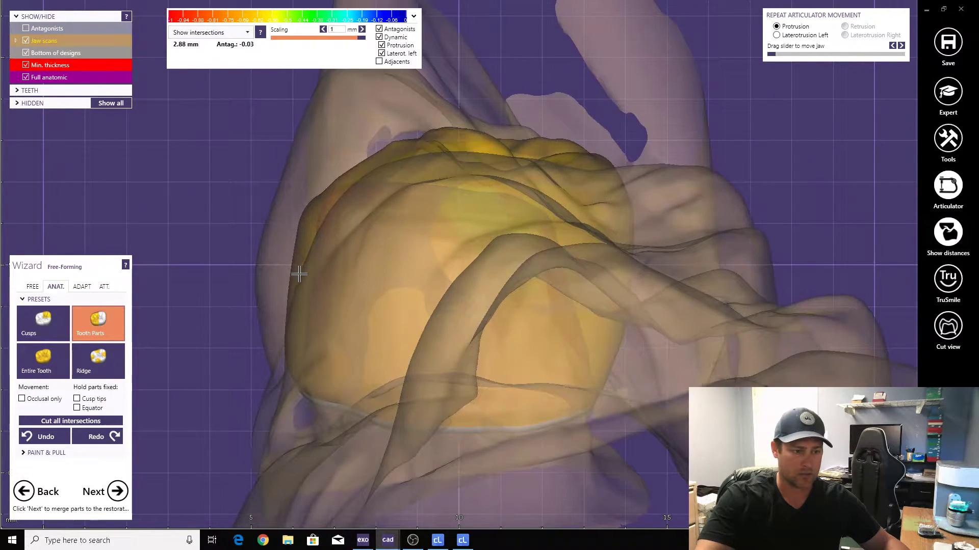
{"action": "scroll", "coordinate": [299, 275], "scroll_direction": "down", "scroll_amount": 3}
{"action": "left_click_drag", "start_coordinate": [53, 80], "coordinate": [71, 80]}
{"action": "right_click_drag", "start_coordinate": [245, 97], "coordinate": [266, 132]}
{"action": "scroll", "coordinate": [270, 118], "scroll_direction": "down", "scroll_amount": 4}
{"action": "scroll", "coordinate": [266, 133], "scroll_direction": "up", "scroll_amount": 2}
Return to Smooth/Flatten free-forming with another brush type and examine the crown's occlusal and buccal surfaces around the intersection spot.
{"action": "left_click", "coordinate": [33, 287]}
{"action": "scroll", "coordinate": [154, 410], "scroll_direction": "up", "scroll_amount": 3}
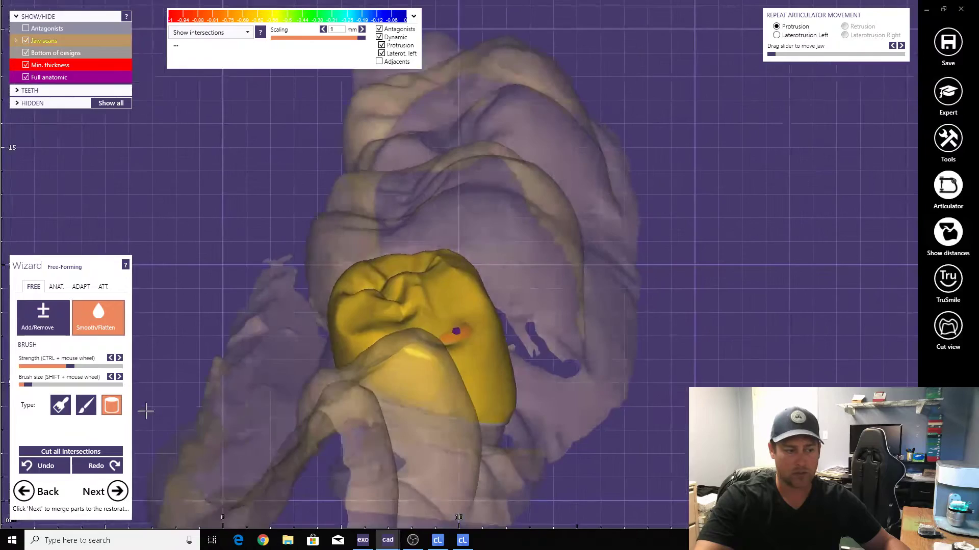
{"action": "left_click", "coordinate": [55, 408]}
{"action": "right_click_drag", "start_coordinate": [351, 358], "coordinate": [321, 371]}
{"action": "scroll", "coordinate": [321, 371], "scroll_direction": "up", "scroll_amount": 3}
{"action": "right_click_drag", "start_coordinate": [333, 318], "coordinate": [389, 362]}
{"action": "scroll", "coordinate": [351, 249], "scroll_direction": "down", "scroll_amount": 5}
{"action": "scroll", "coordinate": [327, 258], "scroll_direction": "up", "scroll_amount": 5}
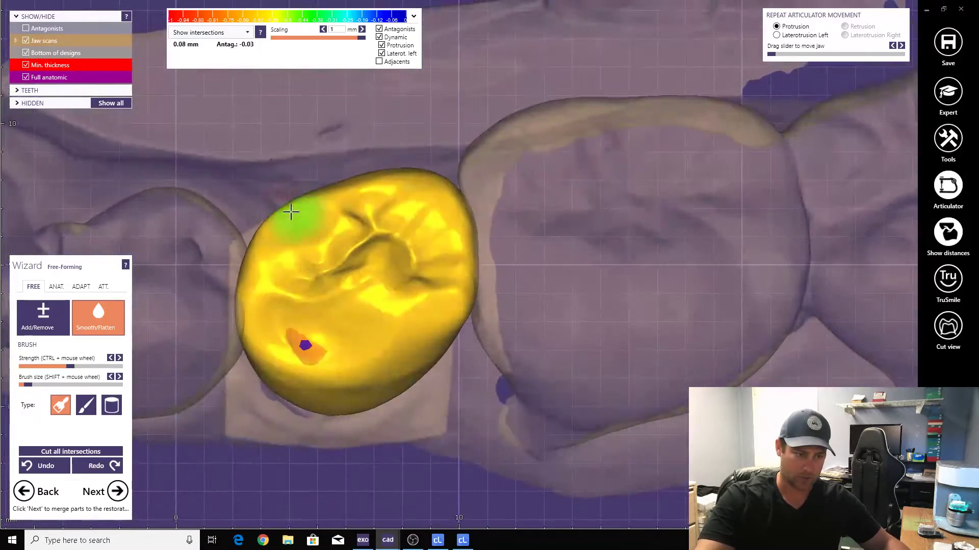
{"action": "scroll", "coordinate": [262, 225], "scroll_direction": "down", "scroll_amount": 5}
{"action": "right_click_drag", "start_coordinate": [262, 224], "coordinate": [343, 296]}
{"action": "scroll", "coordinate": [344, 295], "scroll_direction": "up", "scroll_amount": 2}
{"action": "scroll", "coordinate": [397, 262], "scroll_direction": "up", "scroll_amount": 2}
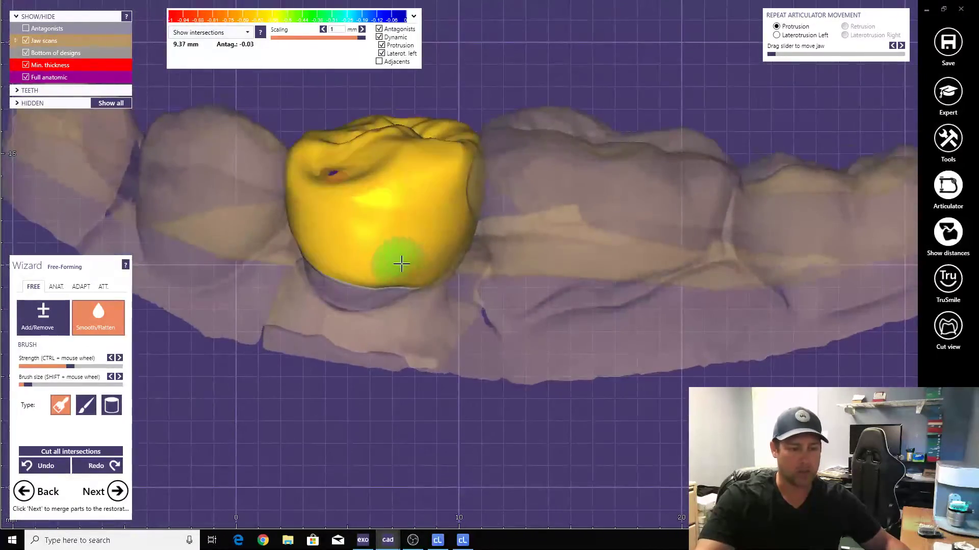
{"action": "scroll", "coordinate": [315, 265], "scroll_direction": "down", "scroll_amount": 5}
{"action": "right_click_drag", "start_coordinate": [305, 263], "coordinate": [278, 289]}
{"action": "scroll", "coordinate": [278, 289], "scroll_direction": "up", "scroll_amount": 2}
{"action": "scroll", "coordinate": [278, 289], "scroll_direction": "up", "scroll_amount": 3}
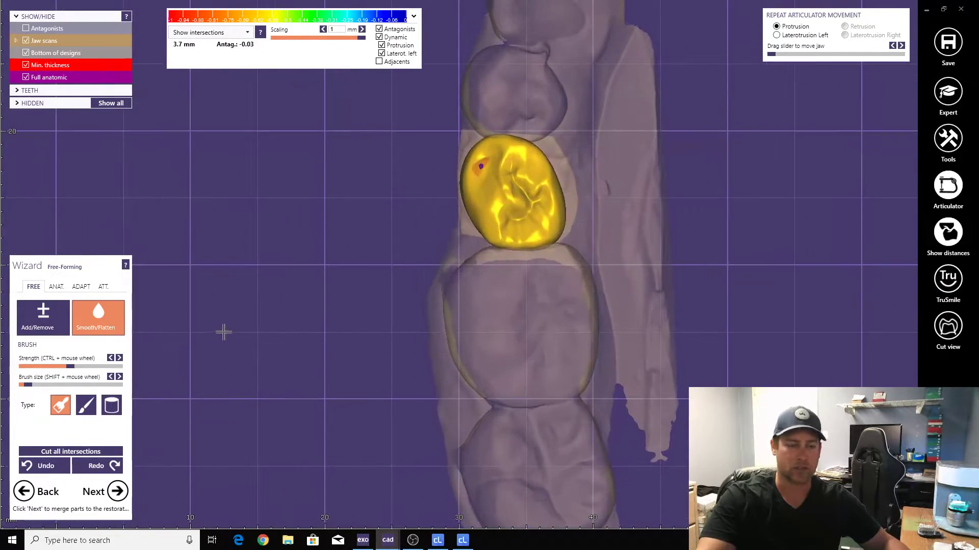
Set the occlusal adaptation to static occlusion with a desired distance of 0.37 mm.
{"action": "left_click", "coordinate": [79, 287]}
{"action": "right_click_drag", "start_coordinate": [152, 339], "coordinate": [253, 332]}
{"action": "scroll", "coordinate": [253, 331], "scroll_direction": "down", "scroll_amount": 1}
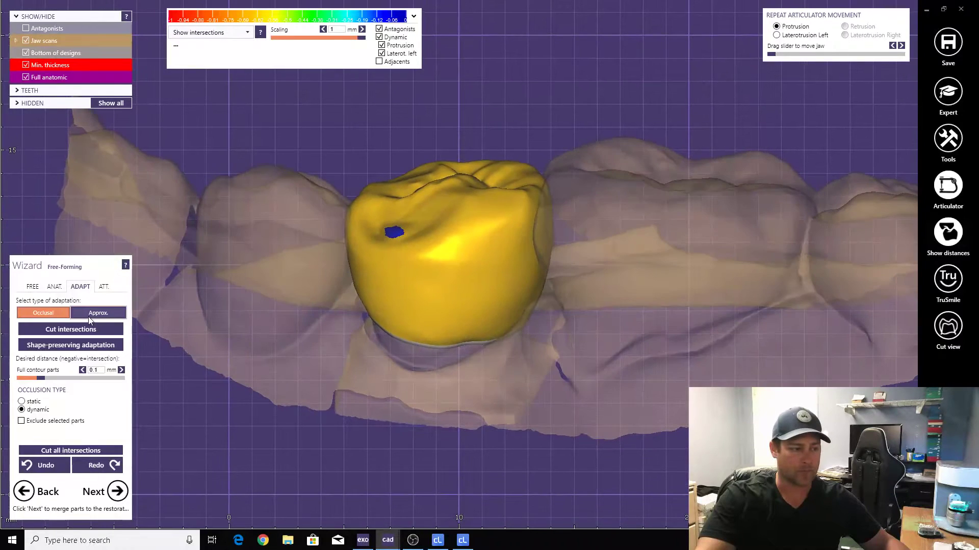
{"action": "right_click_drag", "start_coordinate": [189, 327], "coordinate": [193, 336]}
{"action": "scroll", "coordinate": [192, 336], "scroll_direction": "up", "scroll_amount": 1}
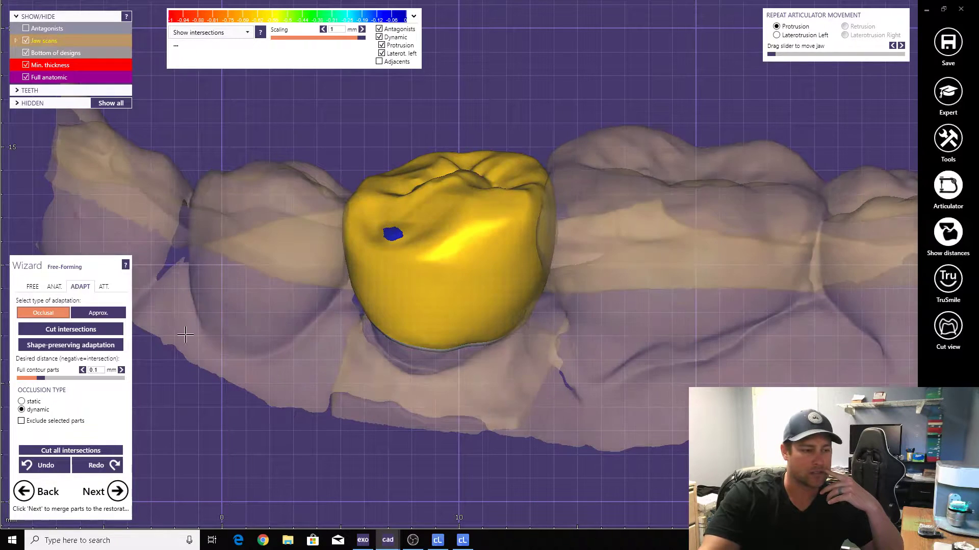
{"action": "left_click", "coordinate": [96, 382]}
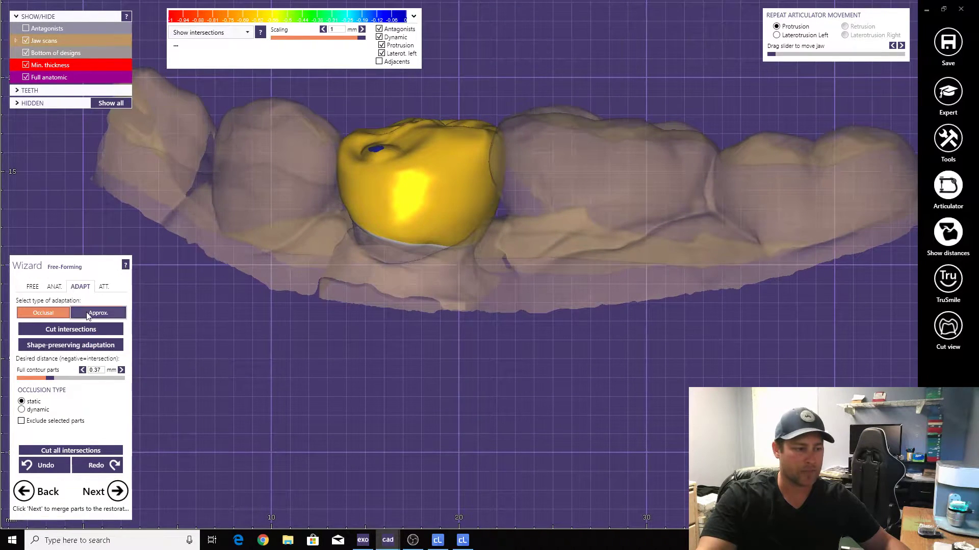
Switch the adaptation type to approximal and turn on the exclusion of selected parts.
{"action": "left_click", "coordinate": [89, 314]}
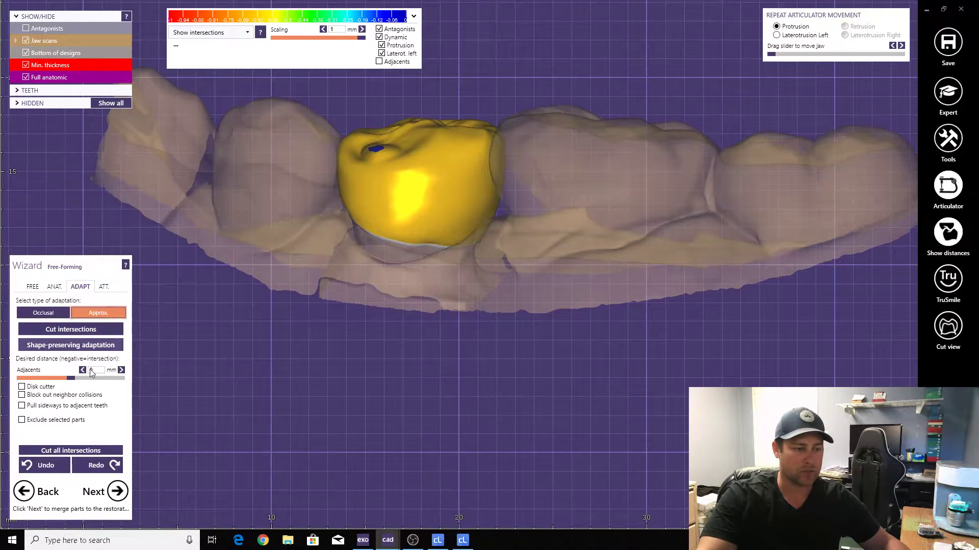
{"action": "left_click", "coordinate": [67, 420]}
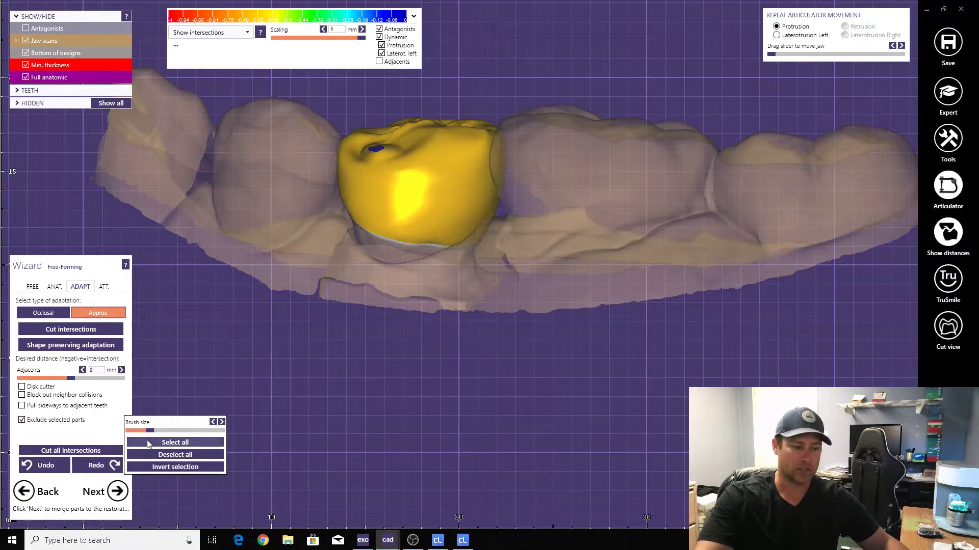
{"action": "left_click", "coordinate": [147, 441]}
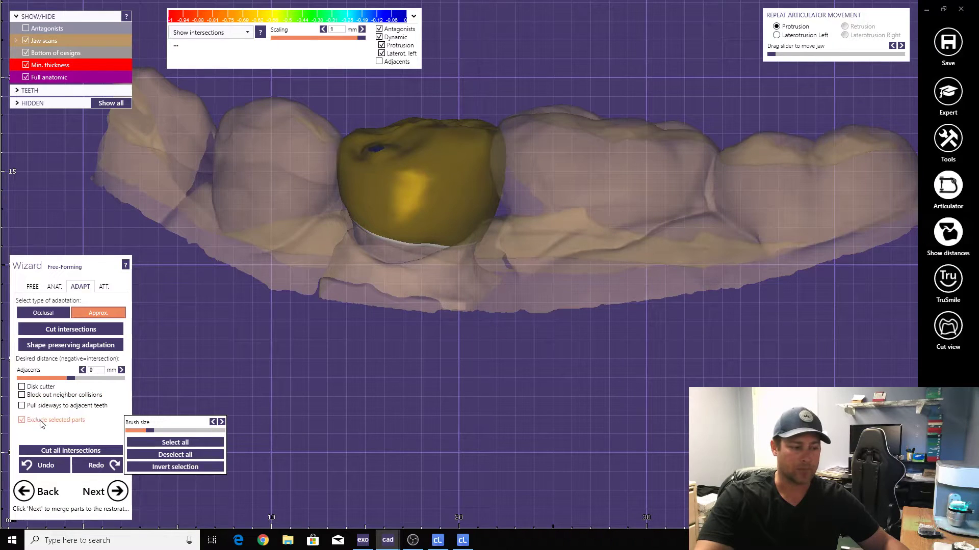
{"action": "left_click", "coordinate": [22, 419]}
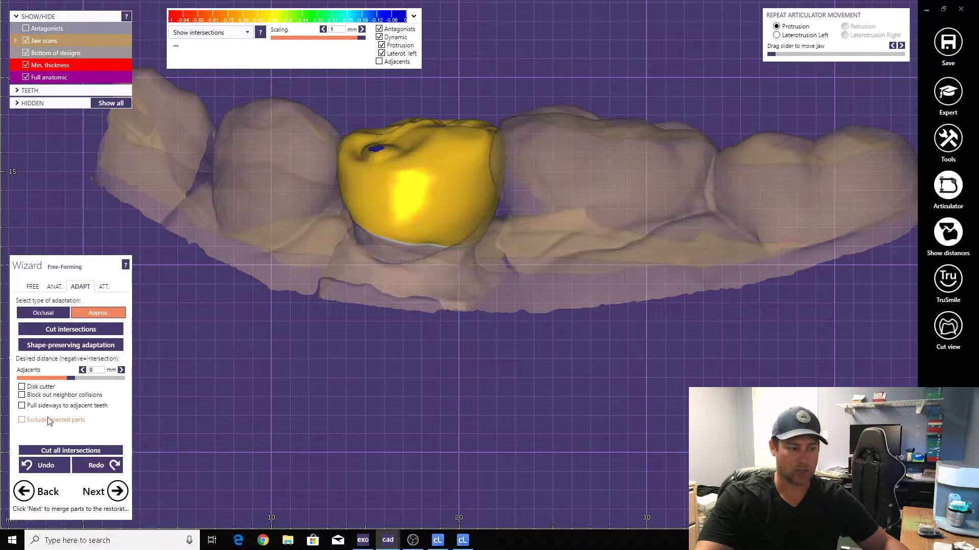
{"action": "left_click", "coordinate": [57, 420]}
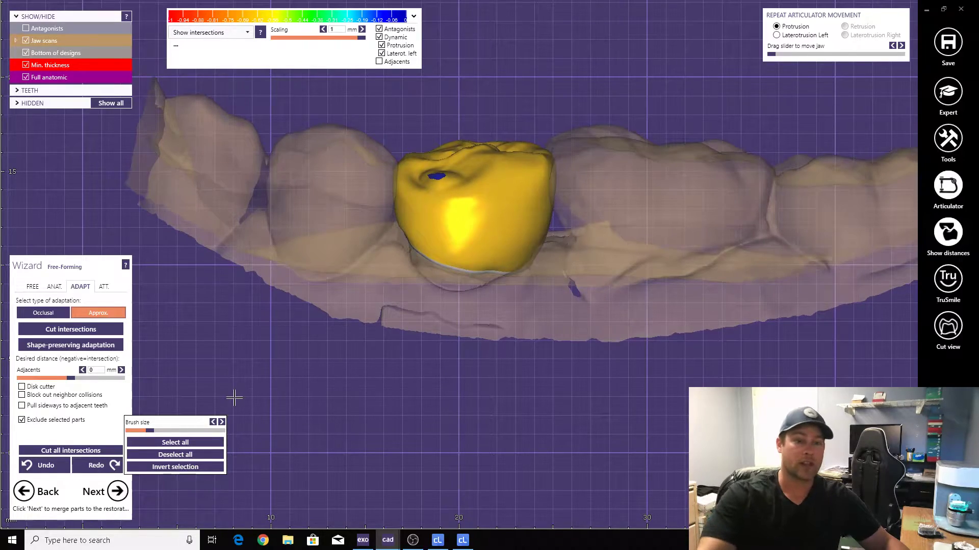
Examine the crown's approximal surfaces and margin against the adjacent teeth and gingiva.
{"action": "scroll", "coordinate": [400, 345], "scroll_direction": "up", "scroll_amount": 5}
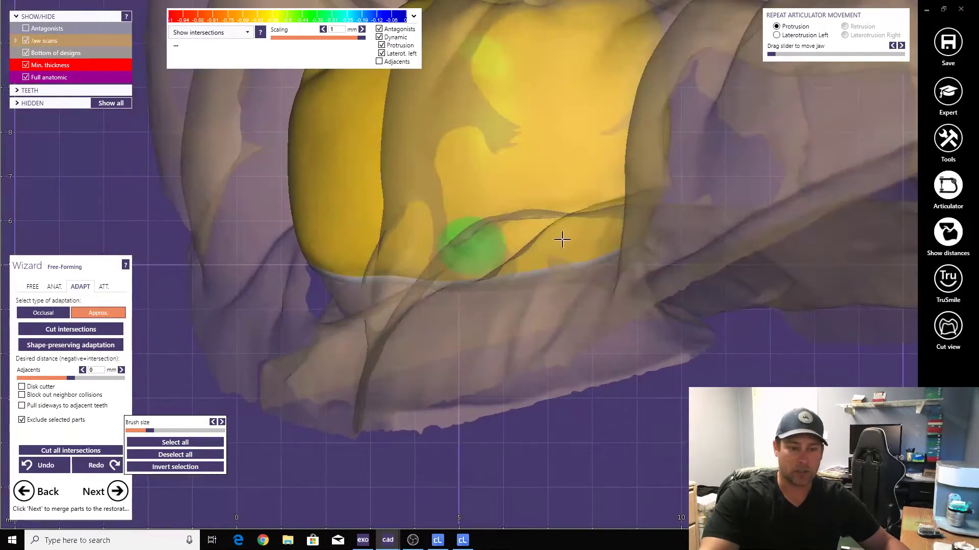
{"action": "right_click_drag", "start_coordinate": [559, 234], "coordinate": [612, 248]}
{"action": "right_click_drag", "start_coordinate": [760, 230], "coordinate": [218, 341]}
{"action": "scroll", "coordinate": [775, 231], "scroll_direction": "down", "scroll_amount": 1}
{"action": "scroll", "coordinate": [774, 231], "scroll_direction": "down", "scroll_amount": 3}
{"action": "scroll", "coordinate": [714, 254], "scroll_direction": "up", "scroll_amount": 4}
{"action": "scroll", "coordinate": [586, 177], "scroll_direction": "down", "scroll_amount": 3}
{"action": "scroll", "coordinate": [203, 340], "scroll_direction": "down", "scroll_amount": 2}
{"action": "scroll", "coordinate": [224, 342], "scroll_direction": "up", "scroll_amount": 3}
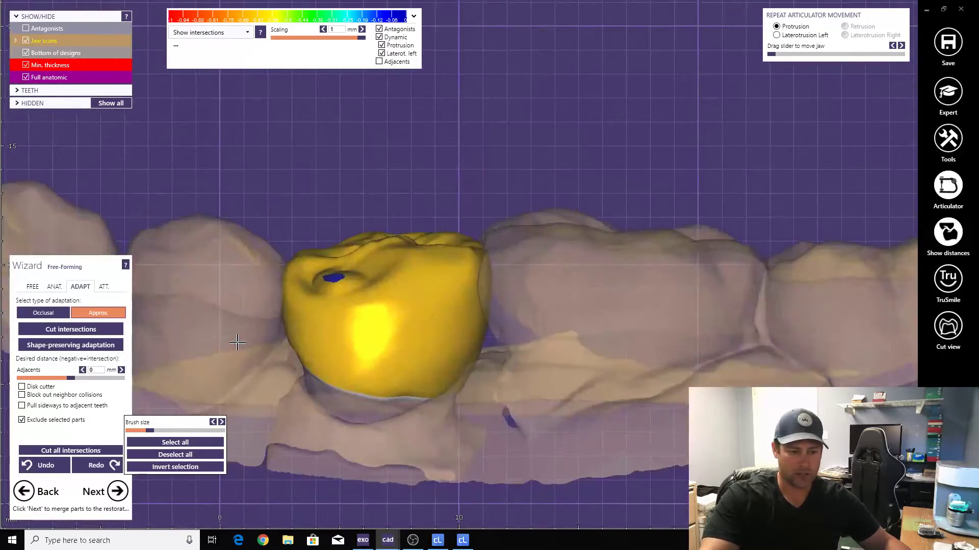
{"action": "scroll", "coordinate": [262, 349], "scroll_direction": "up", "scroll_amount": 5}
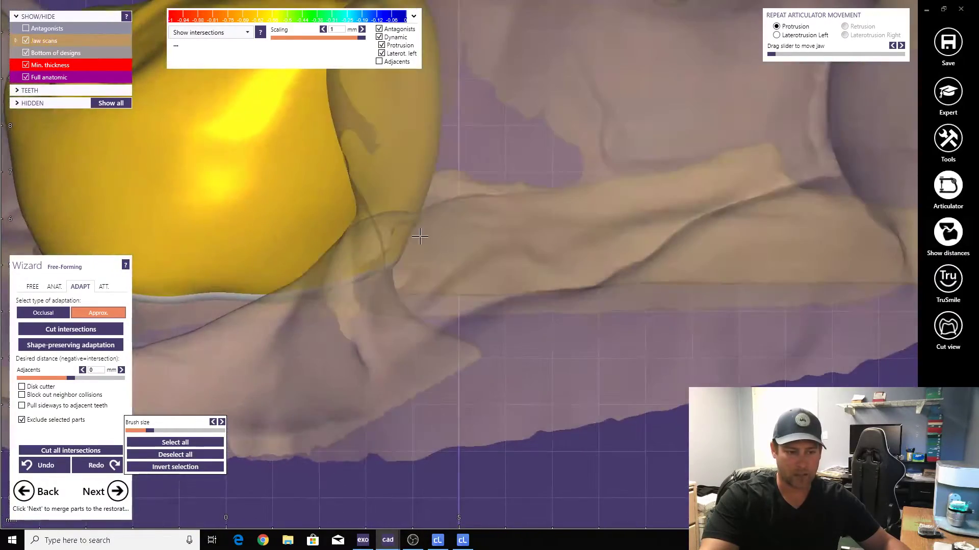
{"action": "scroll", "coordinate": [382, 234], "scroll_direction": "up", "scroll_amount": 2}
{"action": "scroll", "coordinate": [381, 235], "scroll_direction": "down", "scroll_amount": 1}
{"action": "right_click_drag", "start_coordinate": [381, 235], "coordinate": [359, 282]}
{"action": "scroll", "coordinate": [436, 238], "scroll_direction": "down", "scroll_amount": 1}
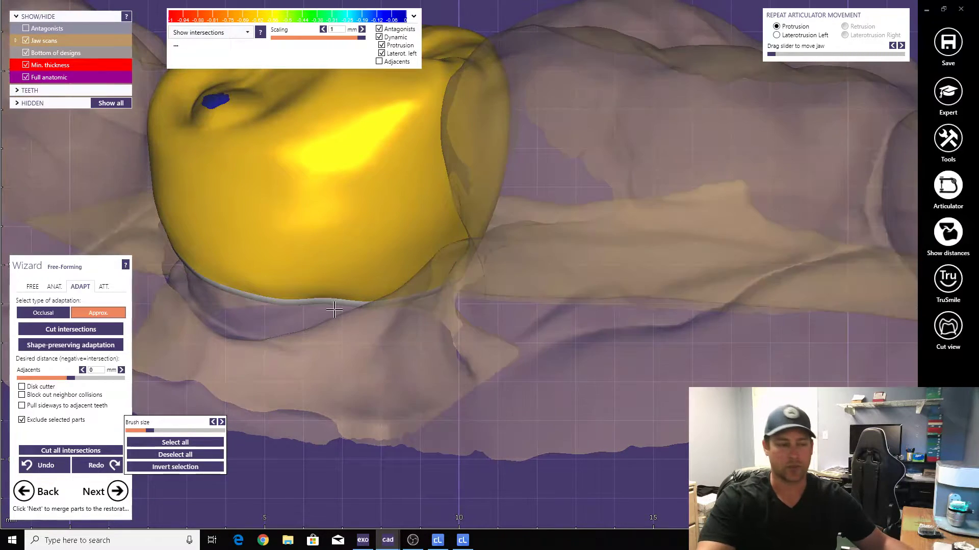
Exclude the whole crown except its mesial and distal contact areas and cut the approximal intersections at 0 mm distance.
{"action": "mouse_move", "coordinate": [131, 433]}
{"action": "right_mouse_down"}
{"action": "mouse_move", "coordinate": [151, 442]}
{"action": "mouse_move", "coordinate": [214, 375]}
{"action": "mouse_move", "coordinate": [286, 350]}
{"action": "mouse_move", "coordinate": [334, 310]}
{"action": "mouse_move", "coordinate": [343, 278]}
{"action": "right_mouse_up"}
{"action": "scroll", "coordinate": [287, 350], "scroll_direction": "up", "scroll_amount": 2}
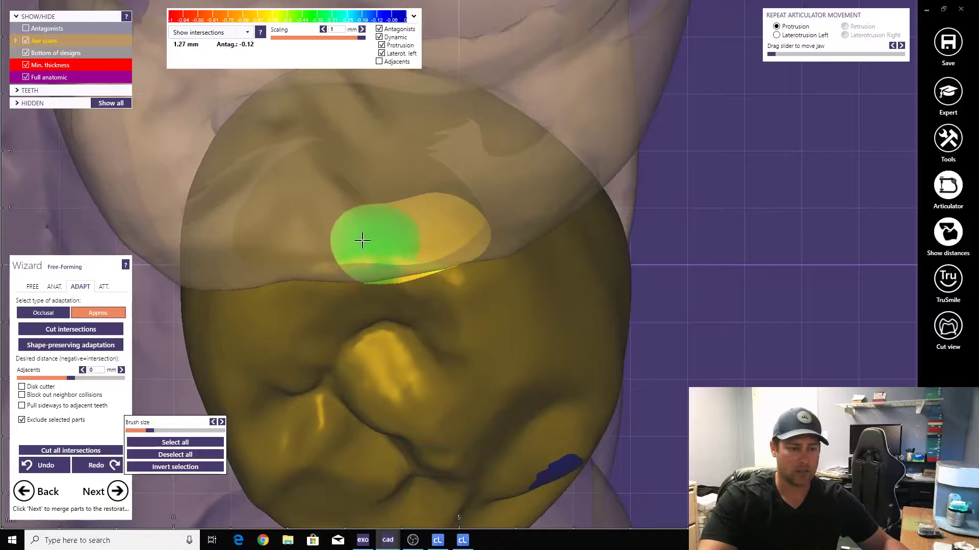
{"action": "mouse_move", "coordinate": [301, 162]}
{"action": "left_mouse_down"}
{"action": "mouse_move", "coordinate": [423, 171]}
{"action": "mouse_move", "coordinate": [423, 204]}
{"action": "left_mouse_up"}
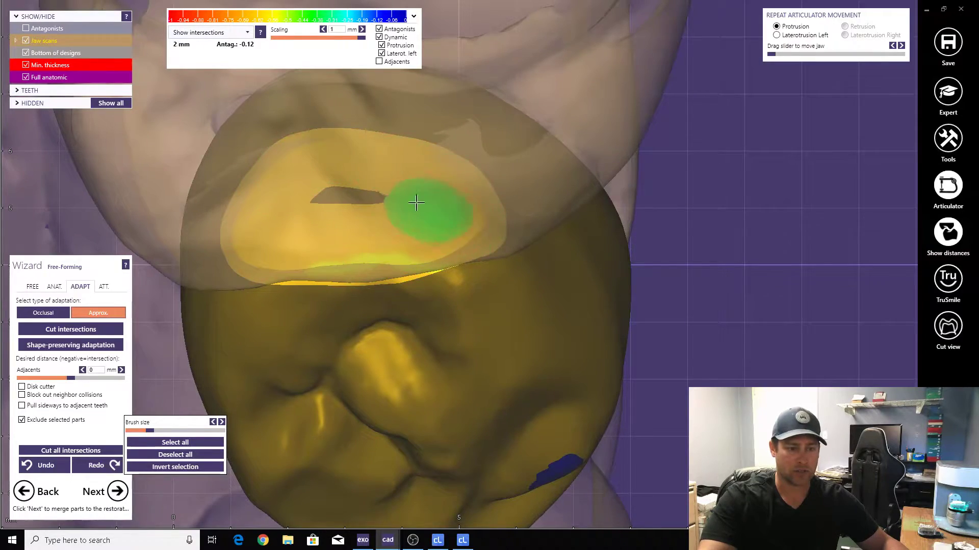
{"action": "right_click_drag", "start_coordinate": [340, 203], "coordinate": [411, 255]}
{"action": "mouse_move", "coordinate": [341, 168]}
{"action": "left_mouse_down"}
{"action": "mouse_move", "coordinate": [248, 175]}
{"action": "mouse_move", "coordinate": [242, 215]}
{"action": "mouse_move", "coordinate": [332, 249]}
{"action": "mouse_move", "coordinate": [360, 192]}
{"action": "left_mouse_up"}
{"action": "left_click", "coordinate": [68, 331]}
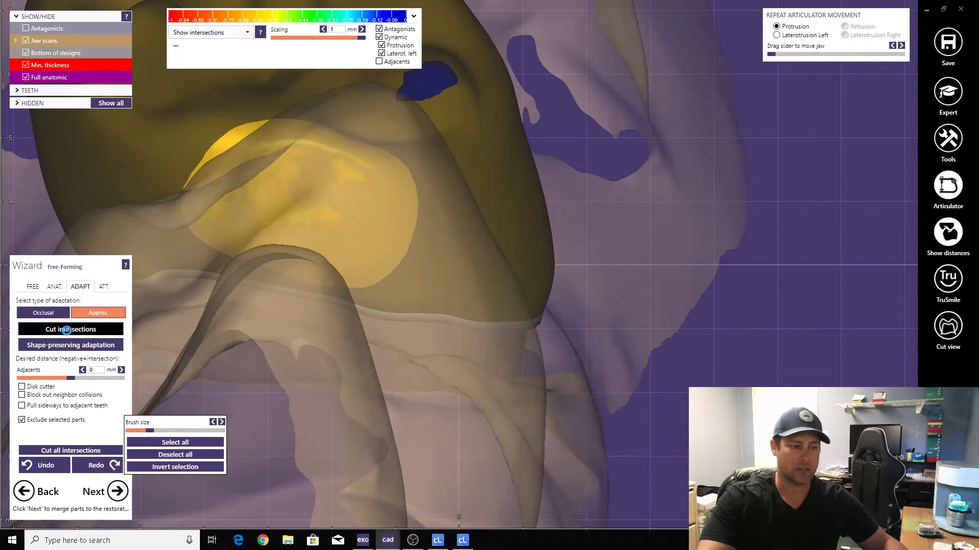
Check the cut contact surfaces, turn off the exclusion of selected parts, and enable the disk cutter.
{"action": "scroll", "coordinate": [327, 306], "scroll_direction": "down", "scroll_amount": 3}
{"action": "right_click_drag", "start_coordinate": [326, 306], "coordinate": [212, 313]}
{"action": "scroll", "coordinate": [280, 169], "scroll_direction": "up", "scroll_amount": 4}
{"action": "mouse_move", "coordinate": [280, 168]}
{"action": "right_mouse_down"}
{"action": "mouse_move", "coordinate": [245, 245]}
{"action": "mouse_move", "coordinate": [281, 324]}
{"action": "right_mouse_up"}
{"action": "scroll", "coordinate": [209, 336], "scroll_direction": "down", "scroll_amount": 5}
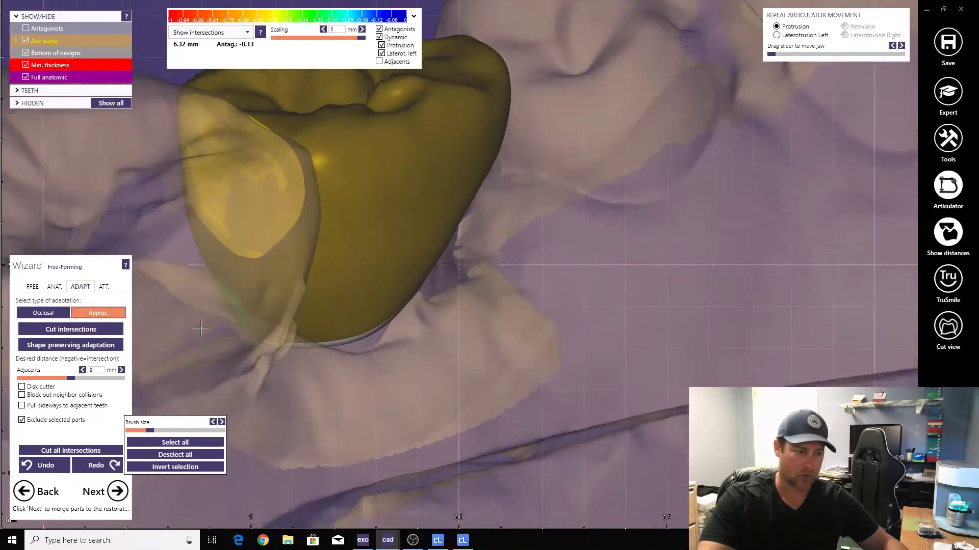
{"action": "right_click_drag", "start_coordinate": [199, 354], "coordinate": [199, 353]}
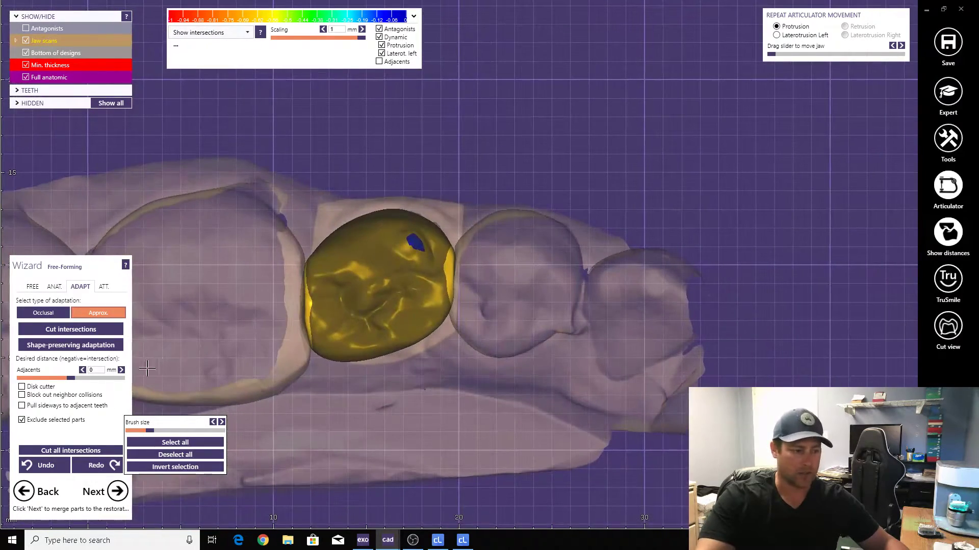
{"action": "left_click", "coordinate": [40, 418]}
{"action": "left_click", "coordinate": [23, 387]}
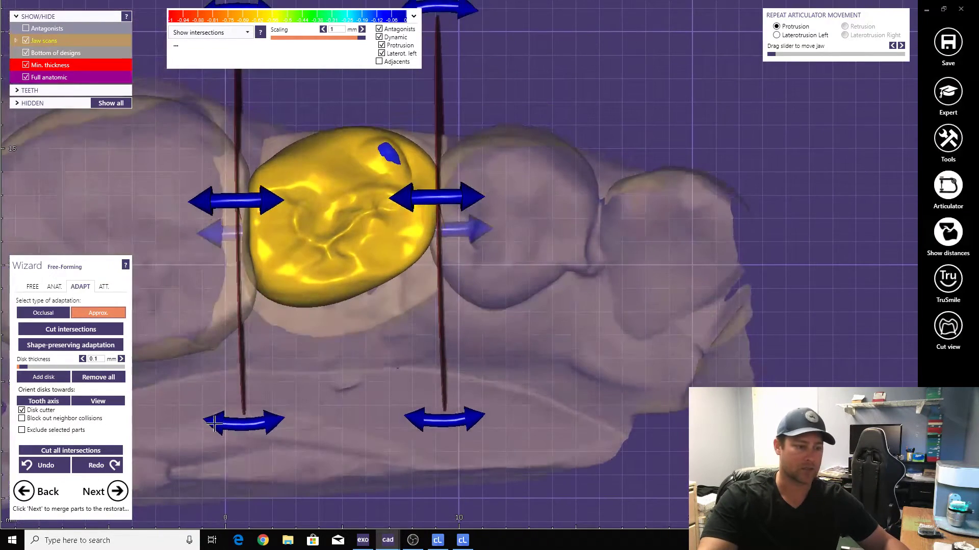
Adjust the angles of the two cutting disks between the crown and its neighbouring teeth.
{"action": "left_click_drag", "start_coordinate": [243, 422], "coordinate": [250, 423]}
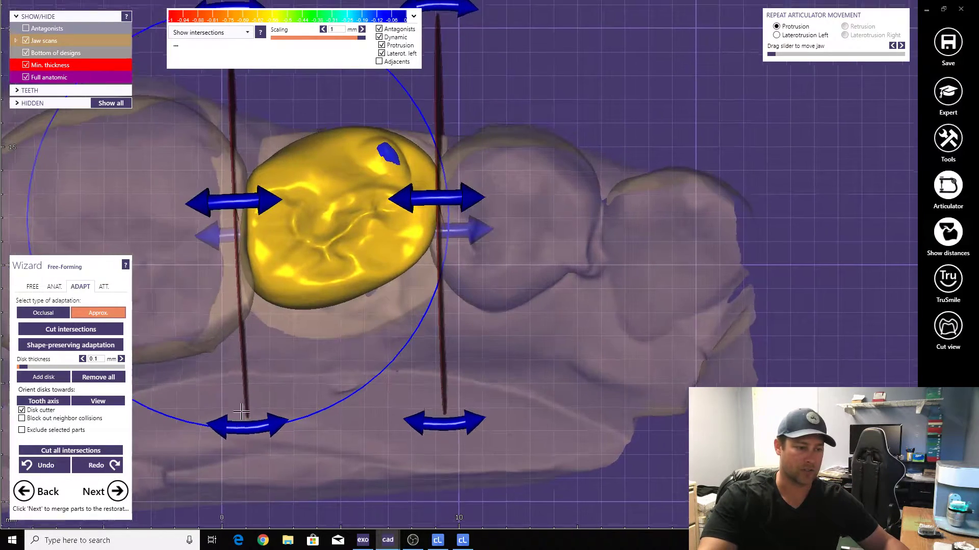
{"action": "right_click_drag", "start_coordinate": [204, 376], "coordinate": [186, 367]}
{"action": "left_click_drag", "start_coordinate": [186, 367], "coordinate": [194, 369]}
{"action": "scroll", "coordinate": [204, 377], "scroll_direction": "down", "scroll_amount": 1}
{"action": "right_click_drag", "start_coordinate": [220, 387], "coordinate": [270, 403]}
{"action": "left_click_drag", "start_coordinate": [398, 378], "coordinate": [391, 378]}
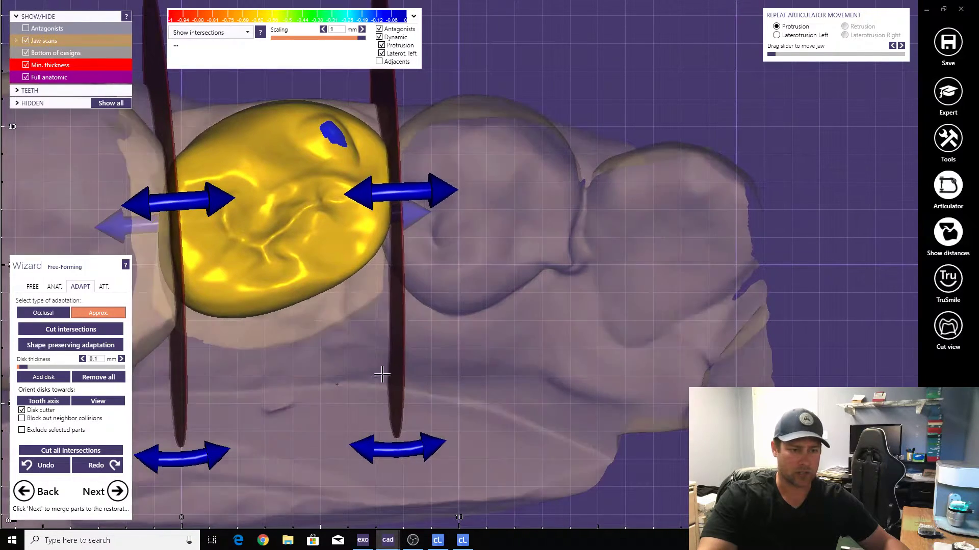
Hide the jaw scans and include adjacents in the distance display while adjusting the disks at the crown's contacts.
{"action": "left_click", "coordinate": [26, 41]}
{"action": "right_click_drag", "start_coordinate": [329, 277], "coordinate": [218, 260]}
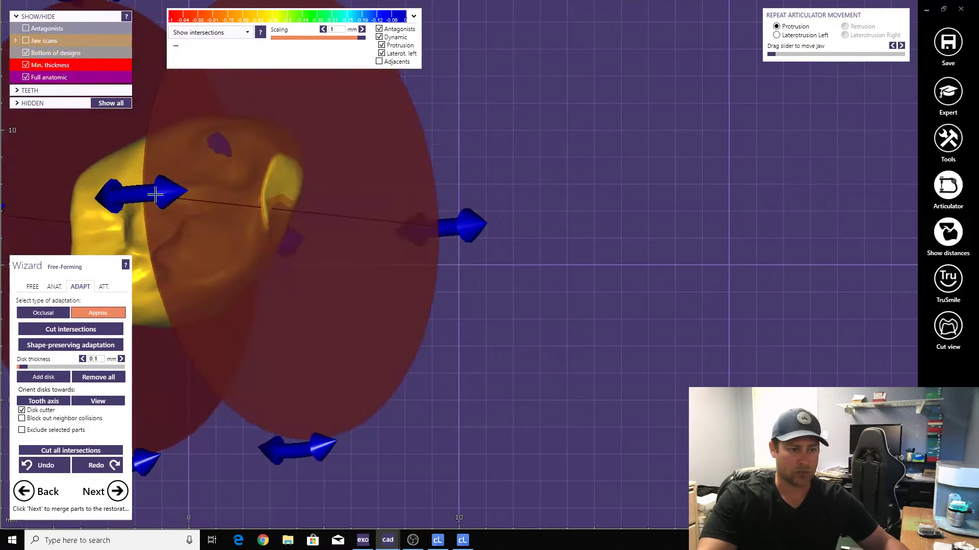
{"action": "left_click_drag", "start_coordinate": [170, 192], "coordinate": [182, 190]}
{"action": "left_click", "coordinate": [381, 62]}
{"action": "right_click_drag", "start_coordinate": [330, 305], "coordinate": [323, 247]}
{"action": "left_click_drag", "start_coordinate": [282, 380], "coordinate": [248, 382]}
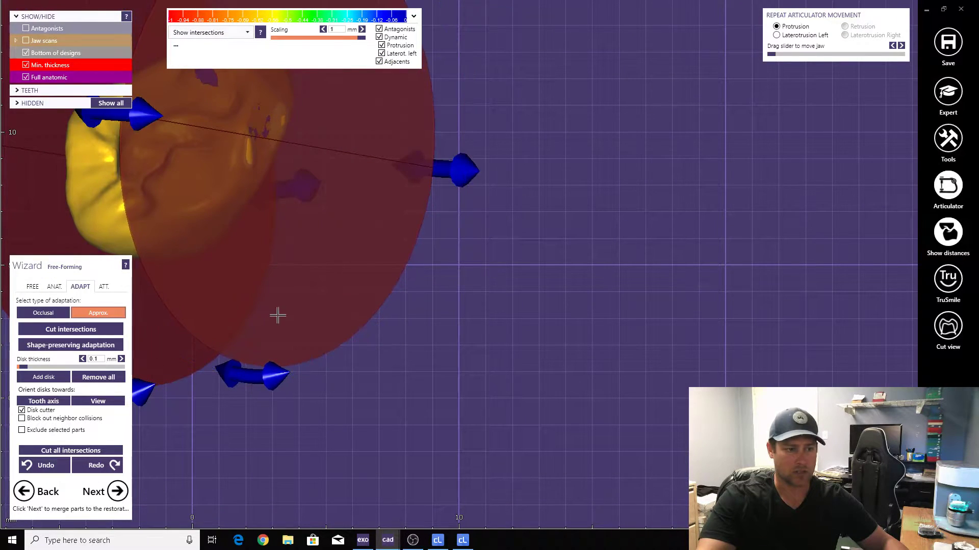
Undo and redo the last approximal cut to compare the crown's intersections with the adjacent teeth.
{"action": "right_click_drag", "start_coordinate": [274, 313], "coordinate": [51, 439]}
{"action": "left_click", "coordinate": [29, 466]}
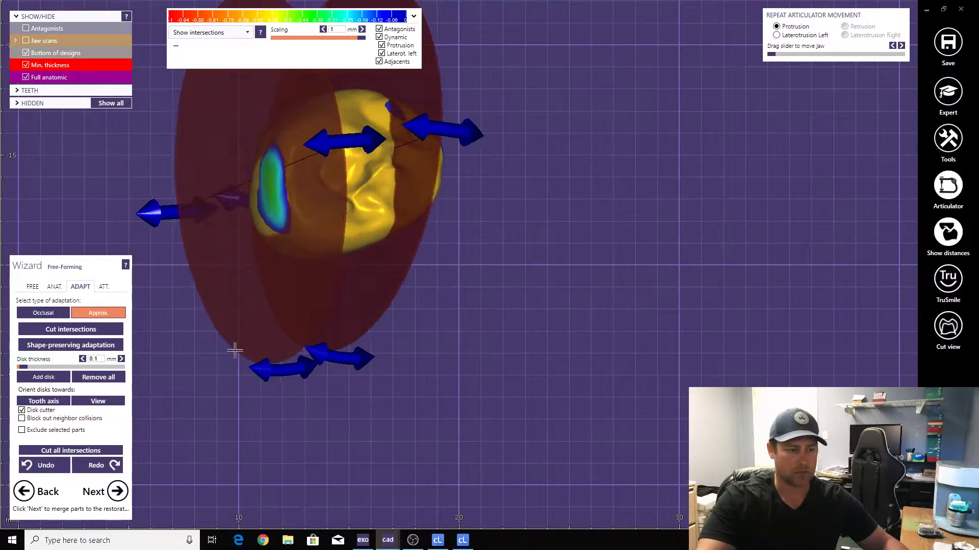
{"action": "right_click_drag", "start_coordinate": [219, 363], "coordinate": [148, 392]}
{"action": "scroll", "coordinate": [338, 341], "scroll_direction": "up", "scroll_amount": 3}
{"action": "right_click_drag", "start_coordinate": [82, 470], "coordinate": [356, 334]}
Tilt and reposition the two cutting disks so they run along the crown's mesial and distal contact surfaces.
{"action": "left_click_drag", "start_coordinate": [357, 335], "coordinate": [433, 332]}
{"action": "scroll", "coordinate": [433, 331], "scroll_direction": "down", "scroll_amount": 3}
{"action": "right_click_drag", "start_coordinate": [433, 332], "coordinate": [301, 387]}
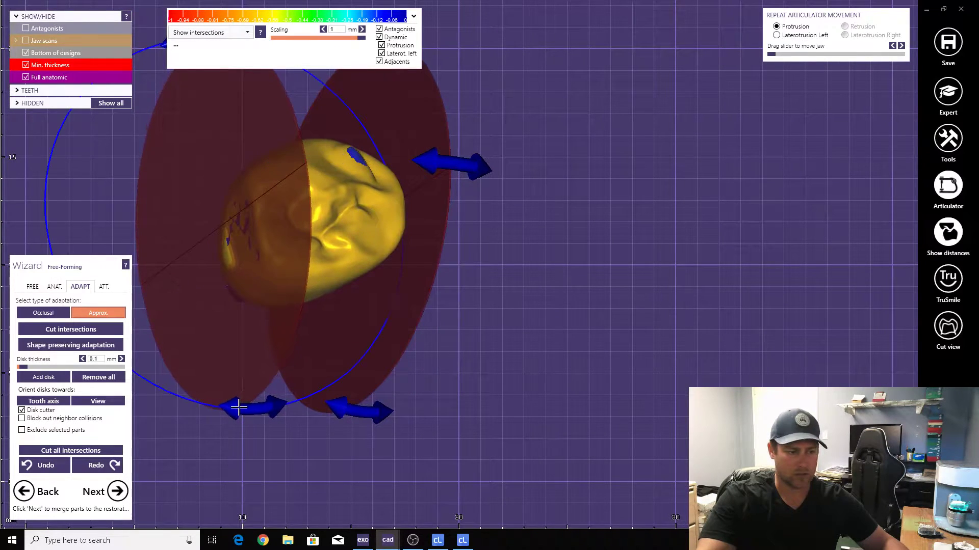
{"action": "scroll", "coordinate": [238, 408], "scroll_direction": "down", "scroll_amount": 1}
{"action": "right_click_drag", "start_coordinate": [239, 408], "coordinate": [288, 384]}
{"action": "left_click_drag", "start_coordinate": [299, 417], "coordinate": [303, 416]}
{"action": "scroll", "coordinate": [303, 416], "scroll_direction": "up", "scroll_amount": 1}
{"action": "right_click_drag", "start_coordinate": [303, 416], "coordinate": [232, 375]}
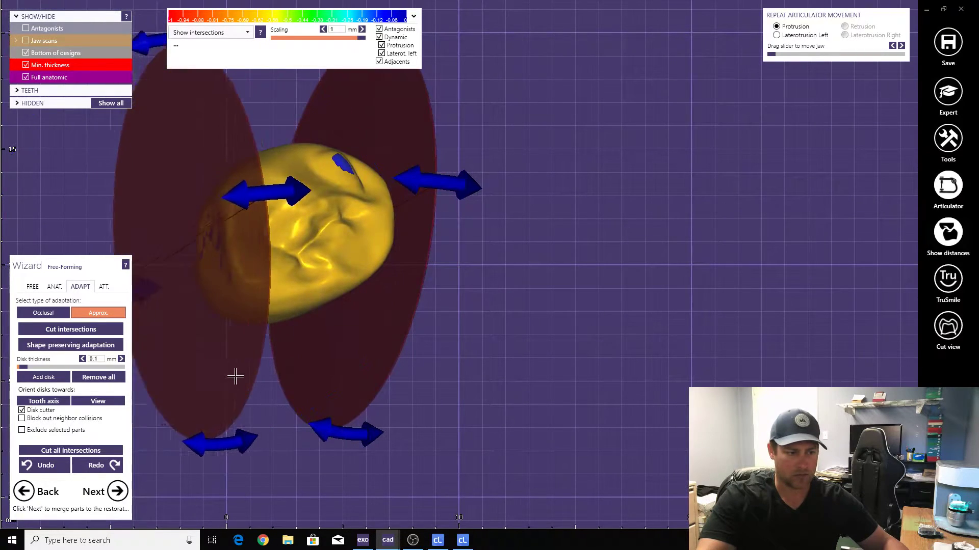
{"action": "left_click_drag", "start_coordinate": [232, 375], "coordinate": [242, 381]}
{"action": "scroll", "coordinate": [241, 381], "scroll_direction": "down", "scroll_amount": 3}
{"action": "right_click_drag", "start_coordinate": [241, 380], "coordinate": [314, 381]}
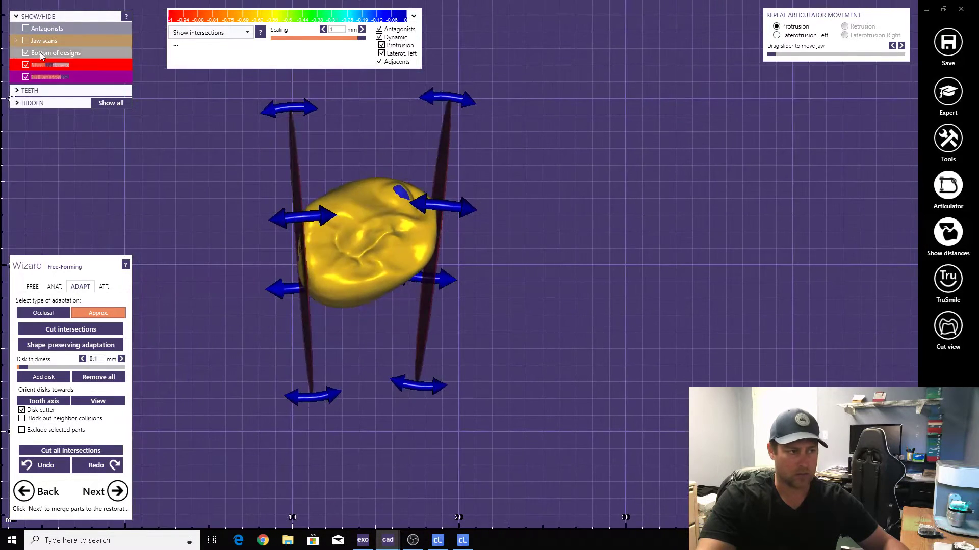
Check the disks against the adjacent teeth with the jaw scans shown, cut the approximal intersections, and hide the jaw scans.
{"action": "left_click", "coordinate": [25, 40]}
{"action": "scroll", "coordinate": [284, 415], "scroll_direction": "up", "scroll_amount": 1}
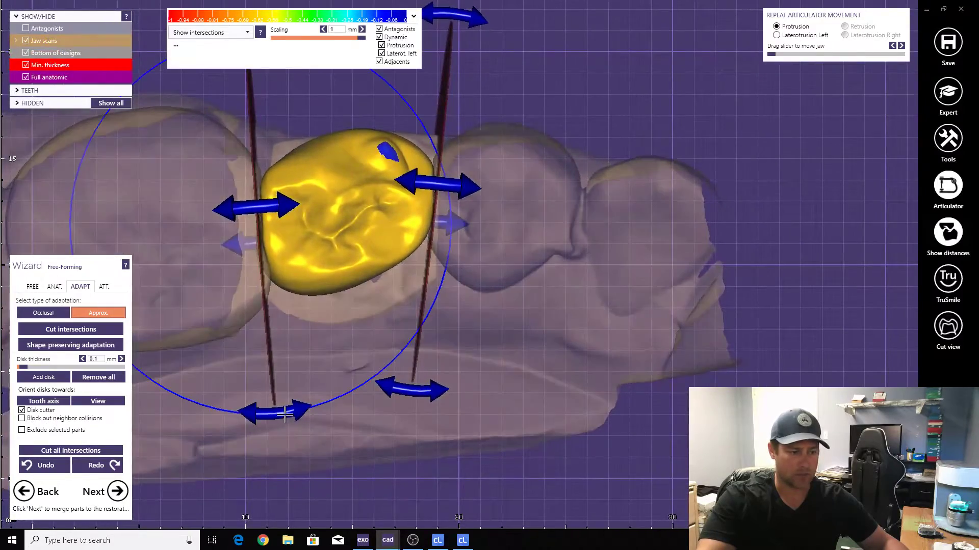
{"action": "scroll", "coordinate": [287, 414], "scroll_direction": "up", "scroll_amount": 3}
{"action": "mouse_move", "coordinate": [287, 414]}
{"action": "right_mouse_down"}
{"action": "mouse_move", "coordinate": [251, 393]}
{"action": "mouse_move", "coordinate": [284, 408]}
{"action": "right_mouse_up"}
{"action": "scroll", "coordinate": [283, 408], "scroll_direction": "down", "scroll_amount": 7}
{"action": "left_click", "coordinate": [78, 329]}
{"action": "right_click_drag", "start_coordinate": [65, 239], "coordinate": [48, 219]}
{"action": "left_click", "coordinate": [25, 40]}
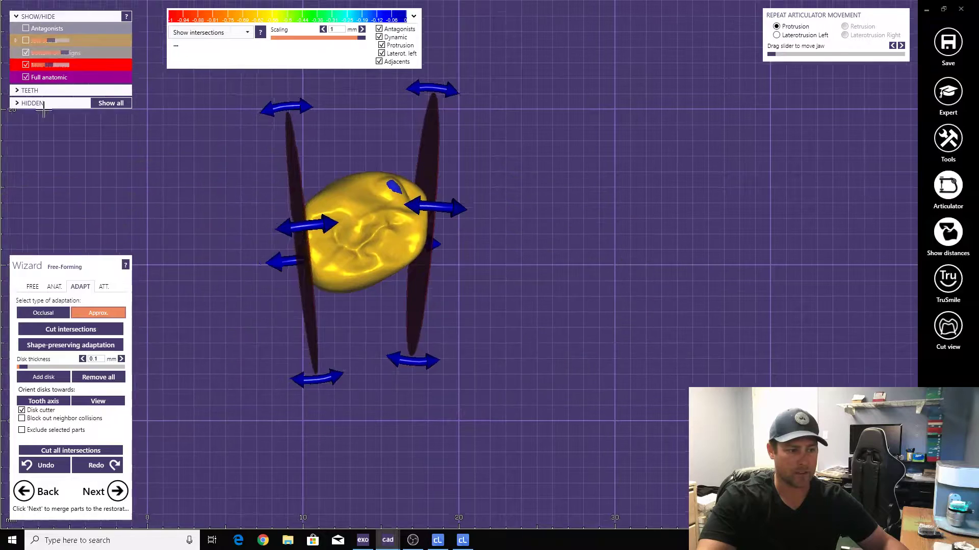
Switch to manual free-forming and examine the crown's mesial and distal contact areas for remaining intersections.
{"action": "scroll", "coordinate": [42, 153], "scroll_direction": "up", "scroll_amount": 2}
{"action": "right_click_drag", "start_coordinate": [42, 153], "coordinate": [47, 222]}
{"action": "left_click", "coordinate": [33, 286]}
{"action": "scroll", "coordinate": [294, 308], "scroll_direction": "up", "scroll_amount": 5}
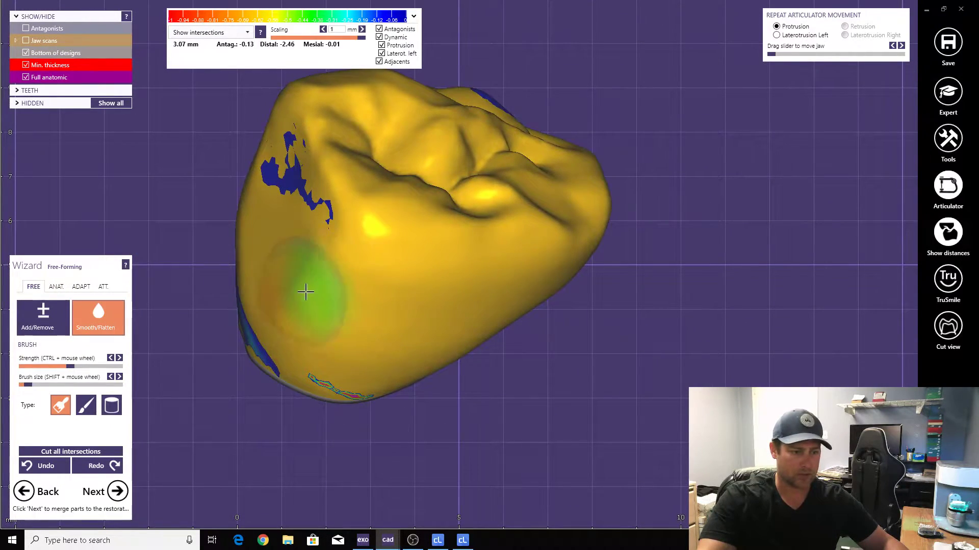
{"action": "scroll", "coordinate": [244, 243], "scroll_direction": "down", "scroll_amount": 5}
{"action": "right_click_drag", "start_coordinate": [244, 242], "coordinate": [245, 243]}
{"action": "scroll", "coordinate": [245, 244], "scroll_direction": "down", "scroll_amount": 2}
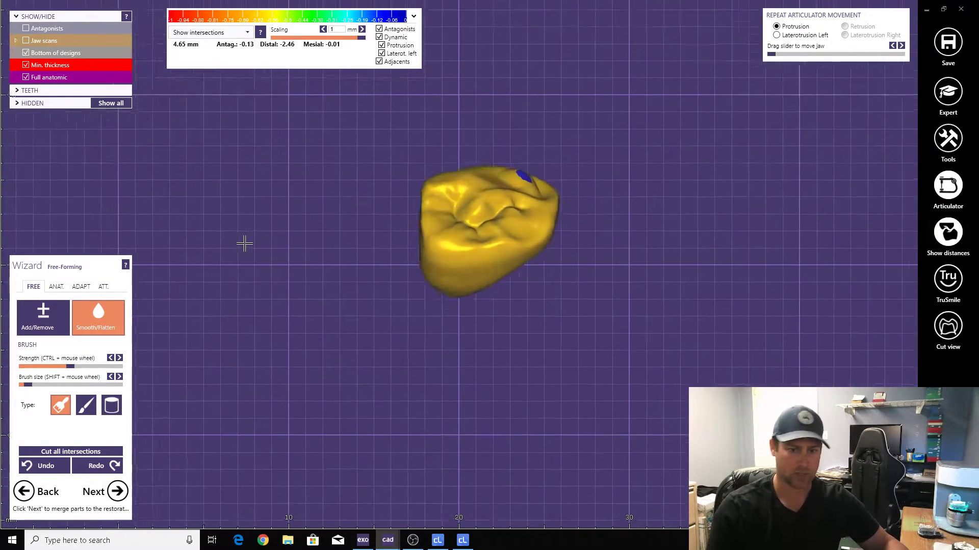
{"action": "scroll", "coordinate": [244, 243], "scroll_direction": "down", "scroll_amount": 1}
{"action": "scroll", "coordinate": [244, 243], "scroll_direction": "up", "scroll_amount": 4}
{"action": "right_click_drag", "start_coordinate": [244, 244], "coordinate": [296, 204]}
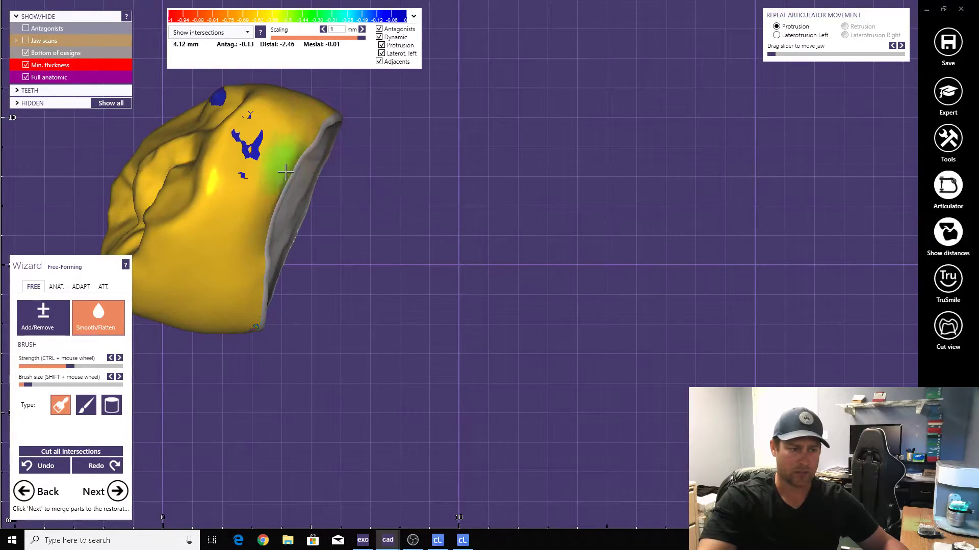
{"action": "scroll", "coordinate": [225, 328], "scroll_direction": "down", "scroll_amount": 5}
{"action": "right_click_drag", "start_coordinate": [251, 306], "coordinate": [224, 329]}
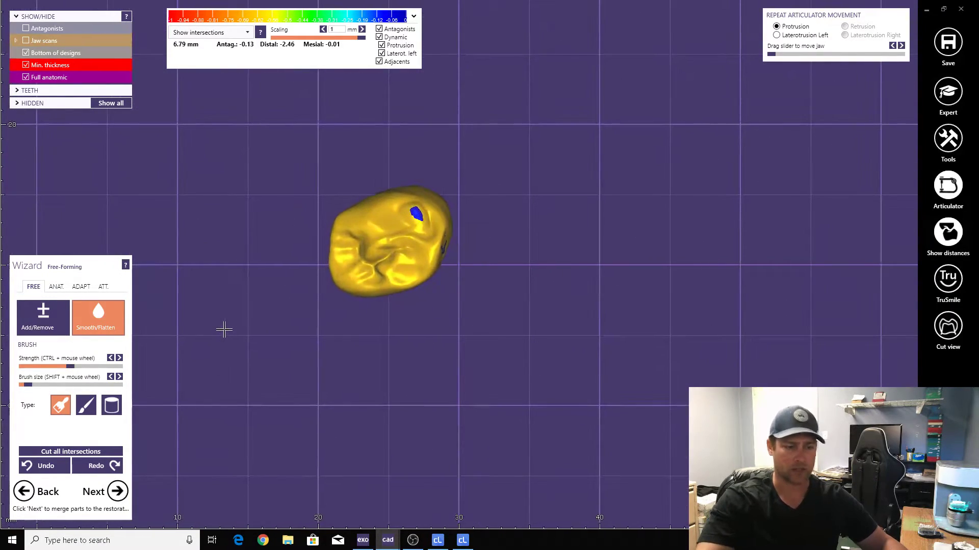
Show the jaw scans and examine the crown's shape and contacts between its adjacent teeth.
{"action": "left_click", "coordinate": [25, 41]}
{"action": "right_click_drag", "start_coordinate": [206, 240], "coordinate": [250, 260]}
{"action": "scroll", "coordinate": [249, 260], "scroll_direction": "down", "scroll_amount": 3}
{"action": "scroll", "coordinate": [399, 186], "scroll_direction": "up", "scroll_amount": 6}
{"action": "scroll", "coordinate": [399, 186], "scroll_direction": "down", "scroll_amount": 2}
{"action": "right_click_drag", "start_coordinate": [399, 187], "coordinate": [350, 263]}
{"action": "scroll", "coordinate": [349, 263], "scroll_direction": "down", "scroll_amount": 3}
{"action": "scroll", "coordinate": [350, 263], "scroll_direction": "down", "scroll_amount": 1}
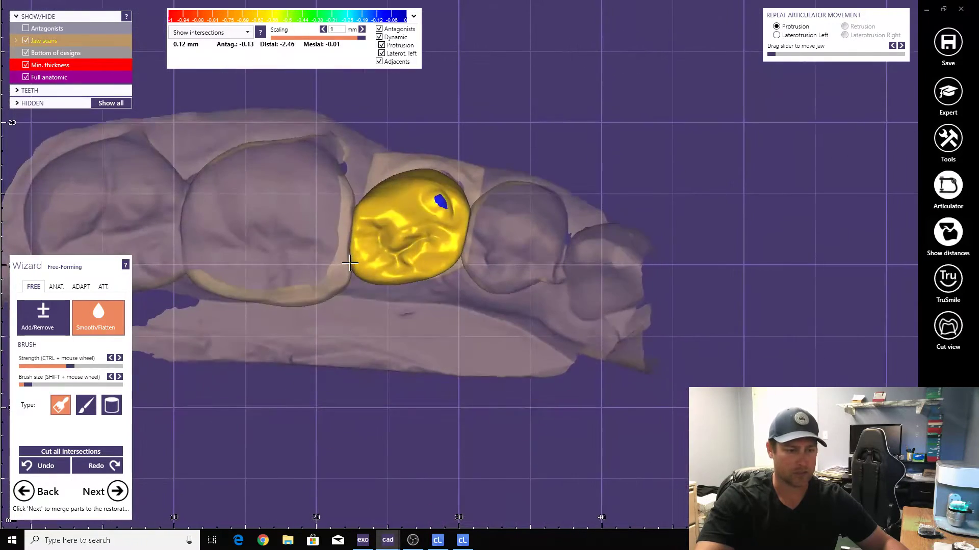
Finish free-forming the crown and proceed to merging the parts into the restoration.
{"action": "left_click", "coordinate": [116, 492]}
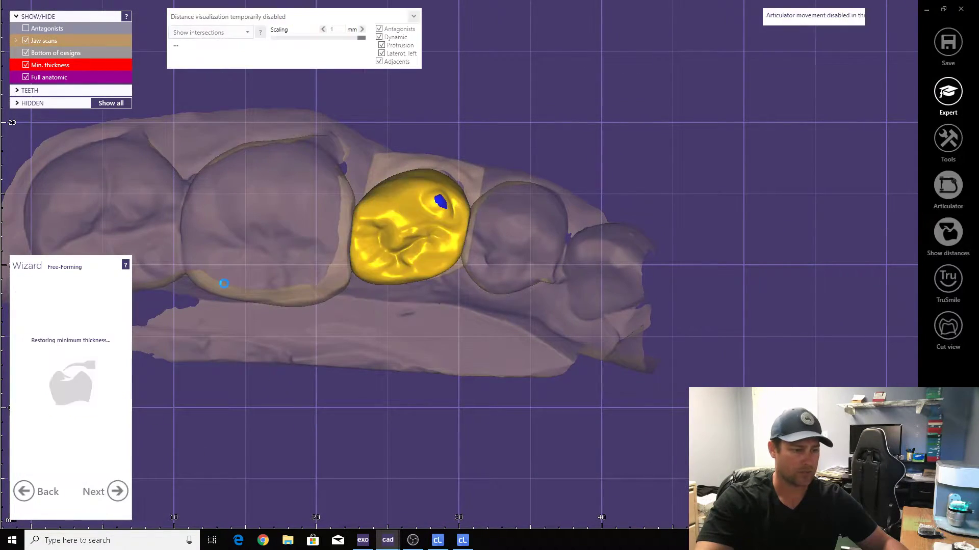
{"action": "left_click", "coordinate": [83, 286]}
{"action": "left_click", "coordinate": [45, 368]}
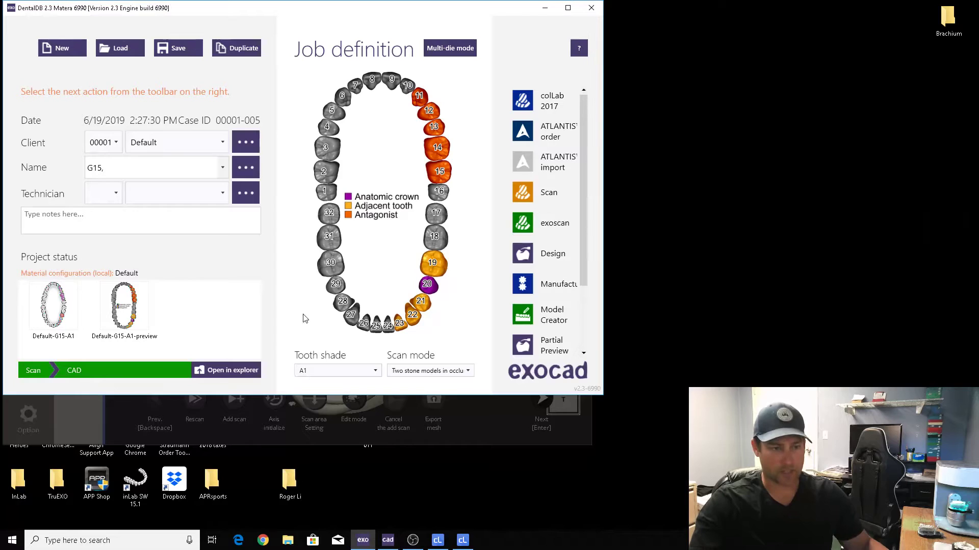
Switch to colLab Scan, accept the scan area for the mandible base, and run its auto scan.
{"action": "left_click", "coordinate": [96, 418]}
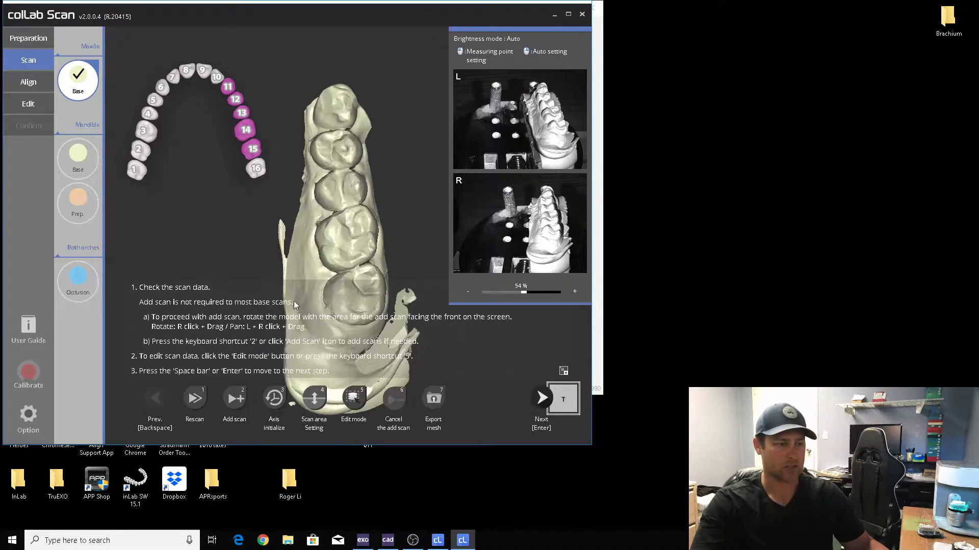
{"action": "left_click", "coordinate": [71, 159]}
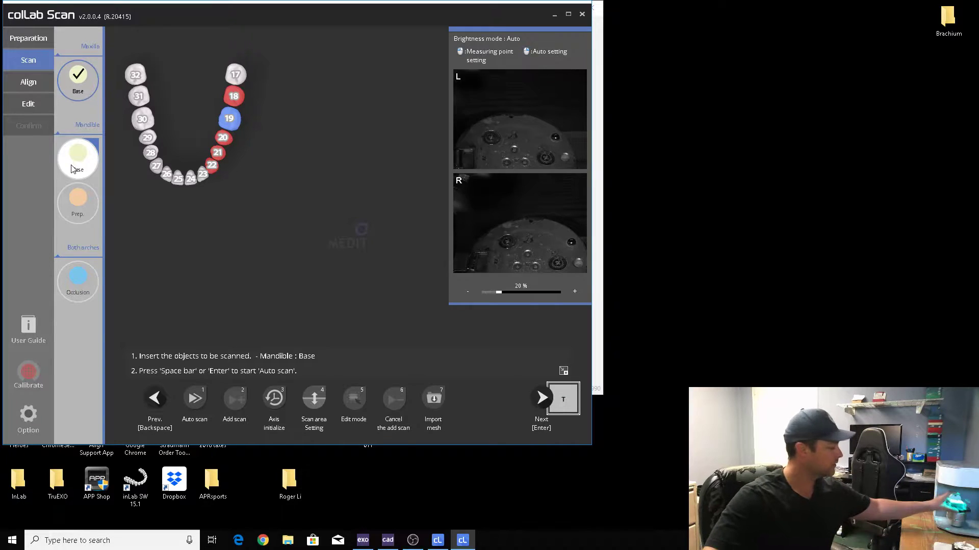
{"action": "key", "text": "space"}
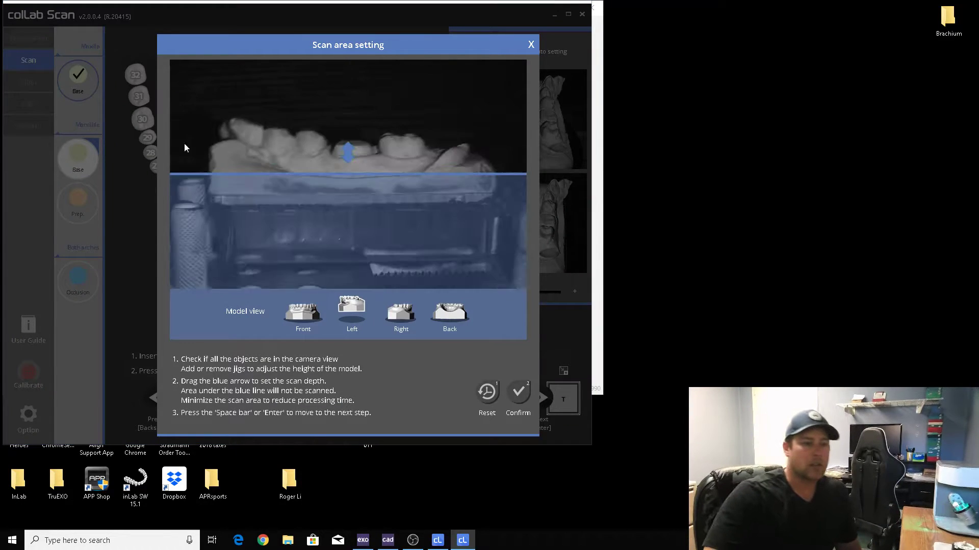
{"action": "left_click", "coordinate": [517, 393]}
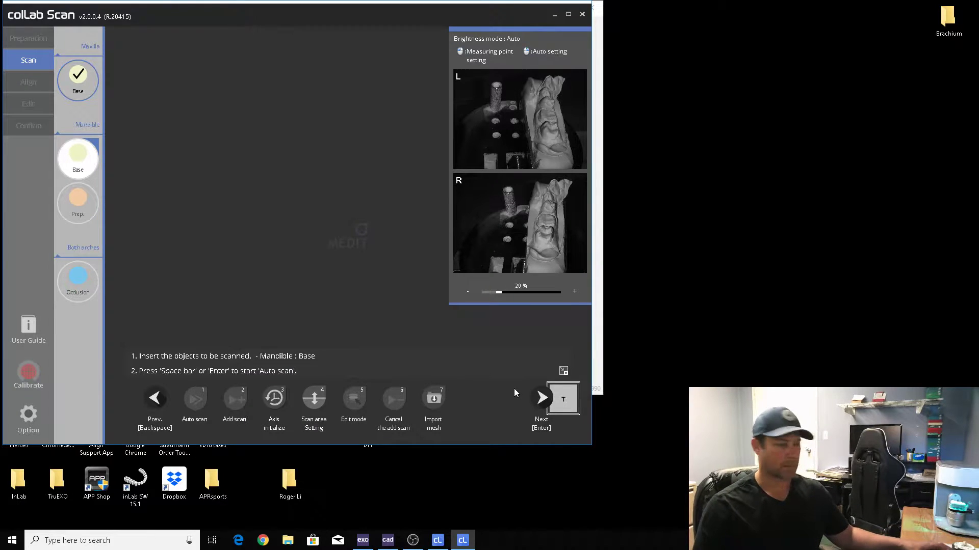
{"action": "key", "text": "space"}
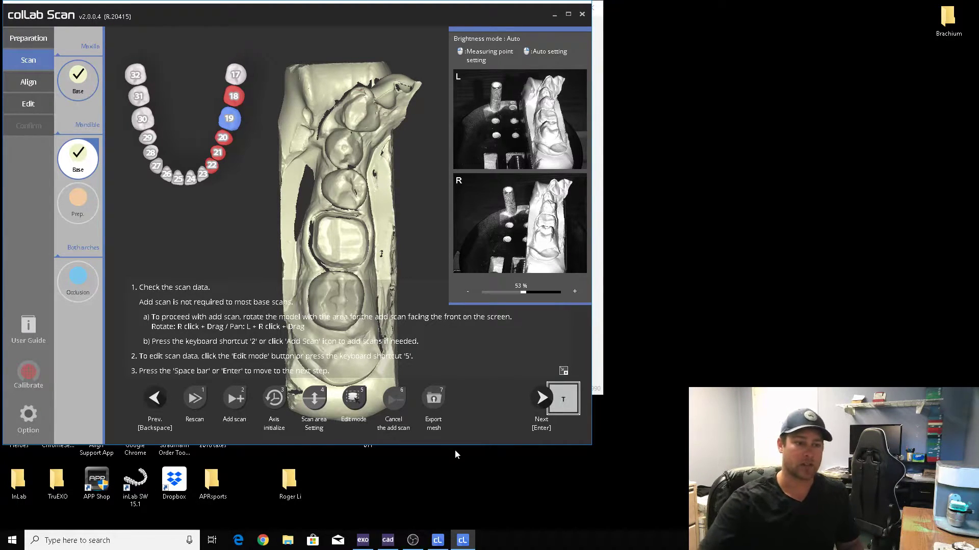
Run add scans of the mandible base from several viewing angles to fill the holes around the prepared tooth.
{"action": "right_click_drag", "start_coordinate": [395, 342], "coordinate": [394, 301]}
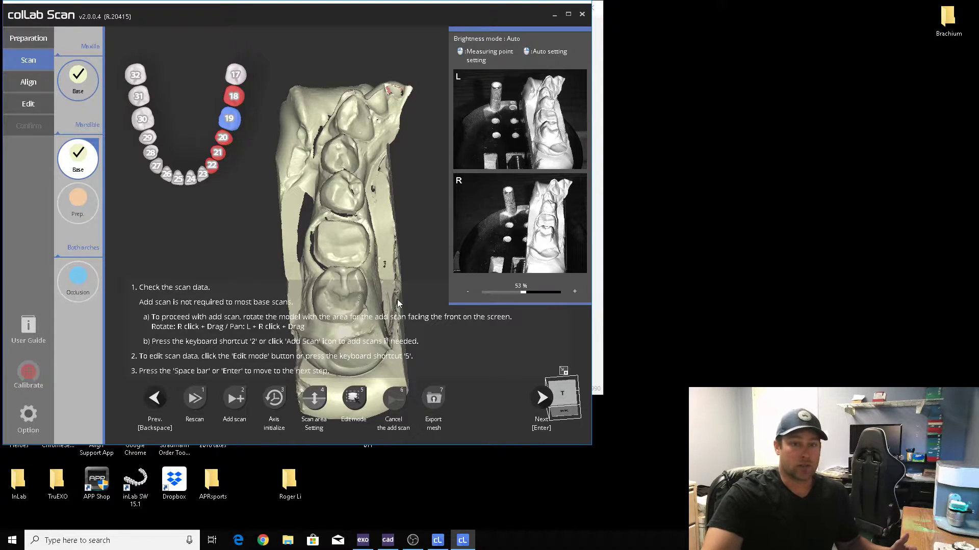
{"action": "scroll", "coordinate": [339, 274], "scroll_direction": "up", "scroll_amount": 5}
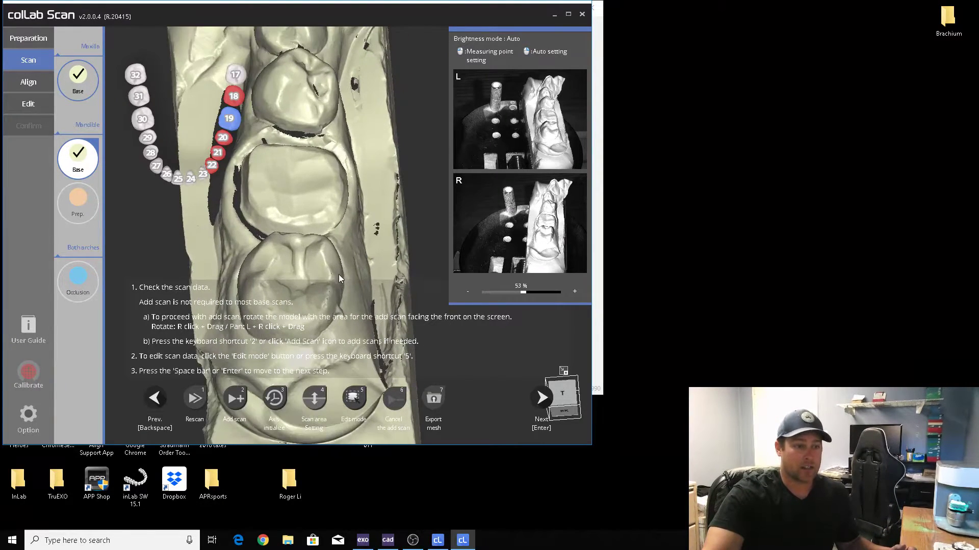
{"action": "left_click", "coordinate": [236, 398]}
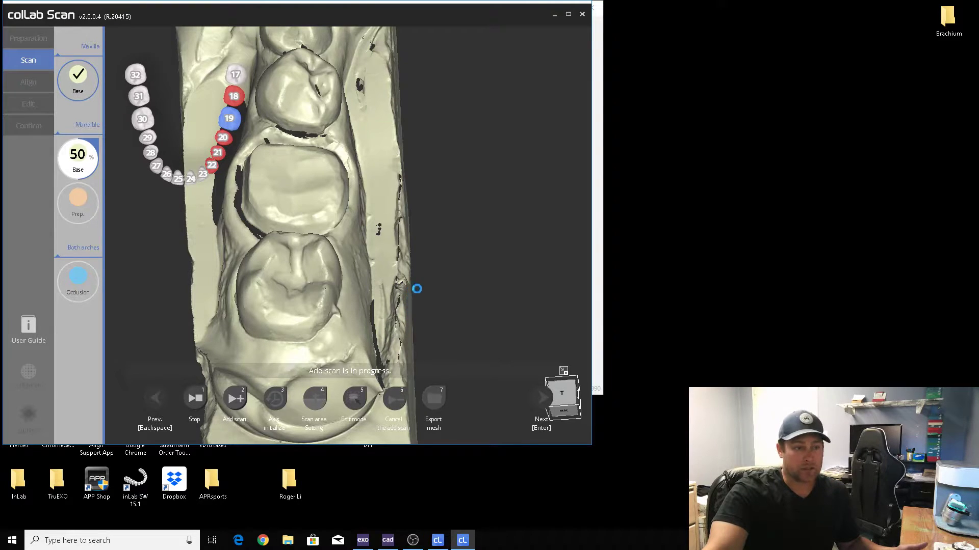
{"action": "right_click_drag", "start_coordinate": [434, 290], "coordinate": [237, 343]}
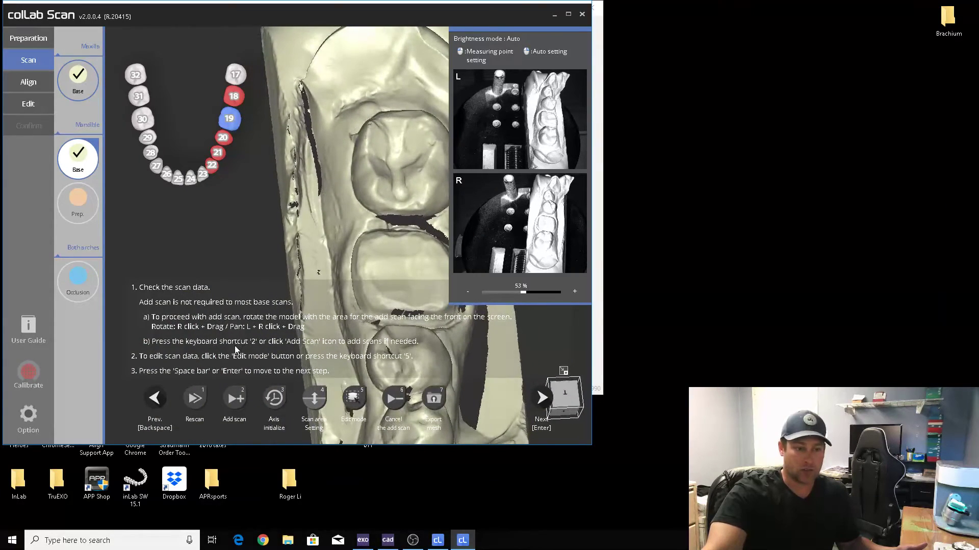
{"action": "left_click", "coordinate": [236, 397]}
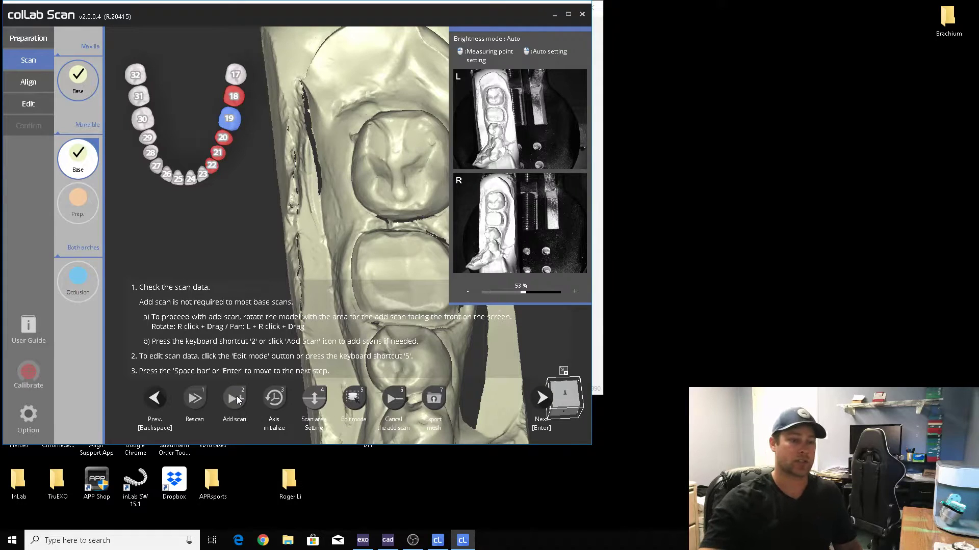
{"action": "right_click_drag", "start_coordinate": [322, 348], "coordinate": [300, 366]}
{"action": "left_click", "coordinate": [238, 404]}
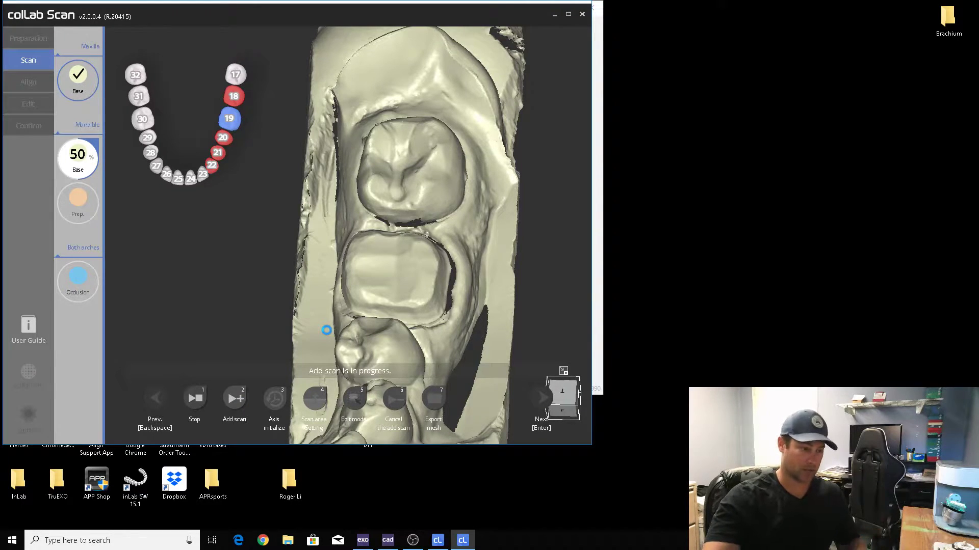
Accept the scan area for the mandible preparation of tooth 19 and run its auto scan.
{"action": "left_click", "coordinate": [78, 209]}
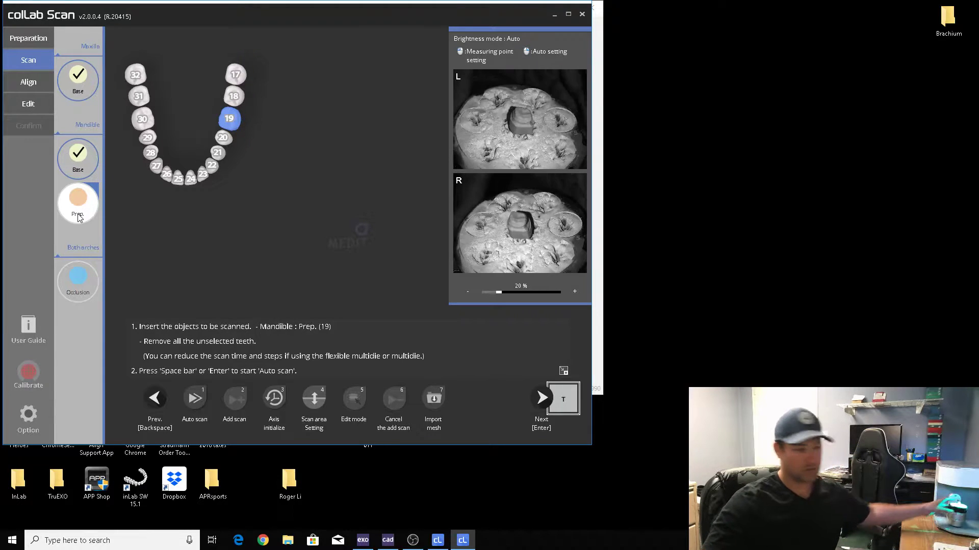
{"action": "key", "text": "space"}
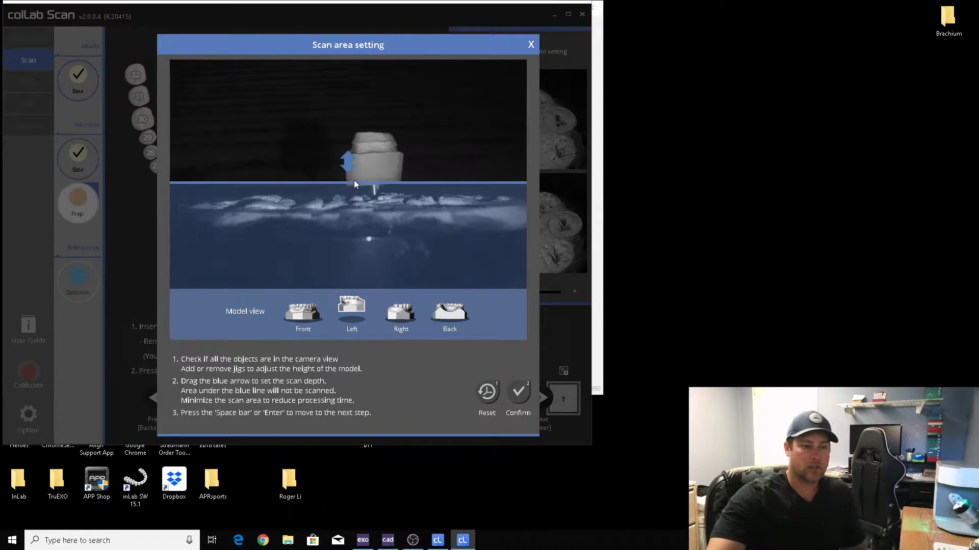
{"action": "left_click", "coordinate": [518, 393]}
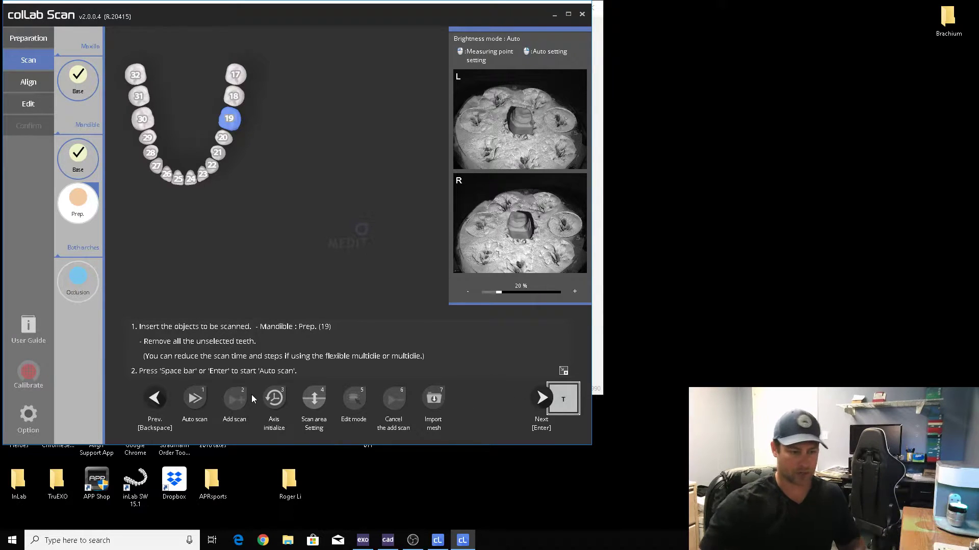
{"action": "key", "text": "space"}
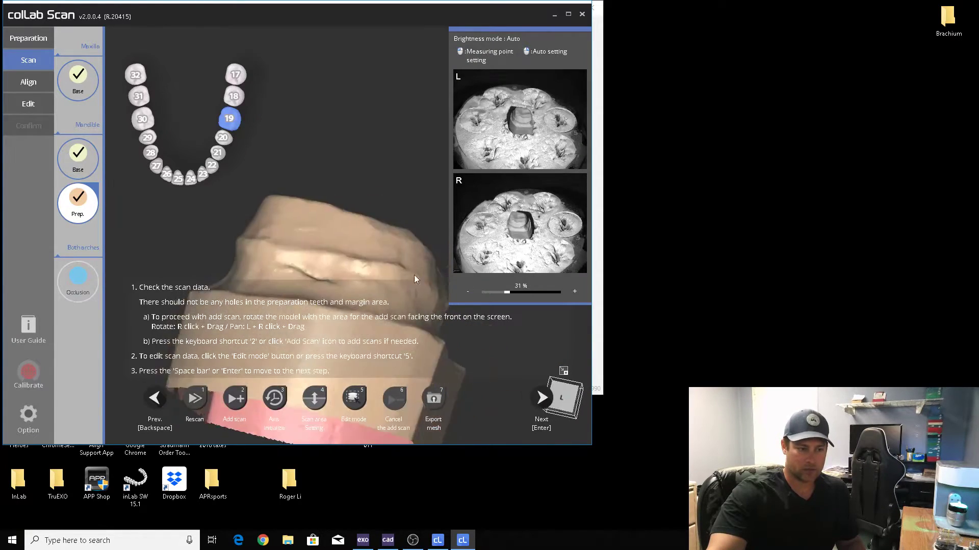
Auto-scan the occlusion of both arches and proceed to the alignment stage.
{"action": "left_click", "coordinate": [78, 287]}
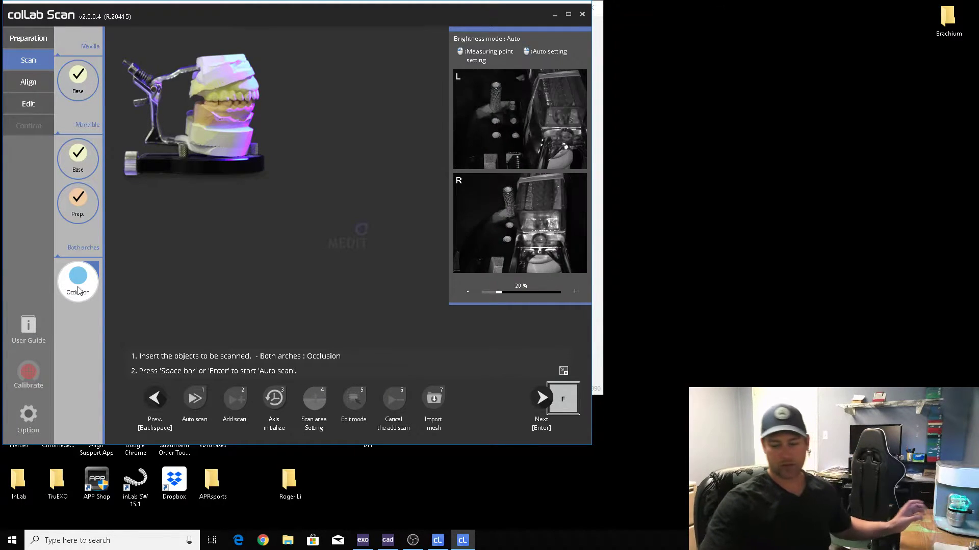
{"action": "key", "text": "space"}
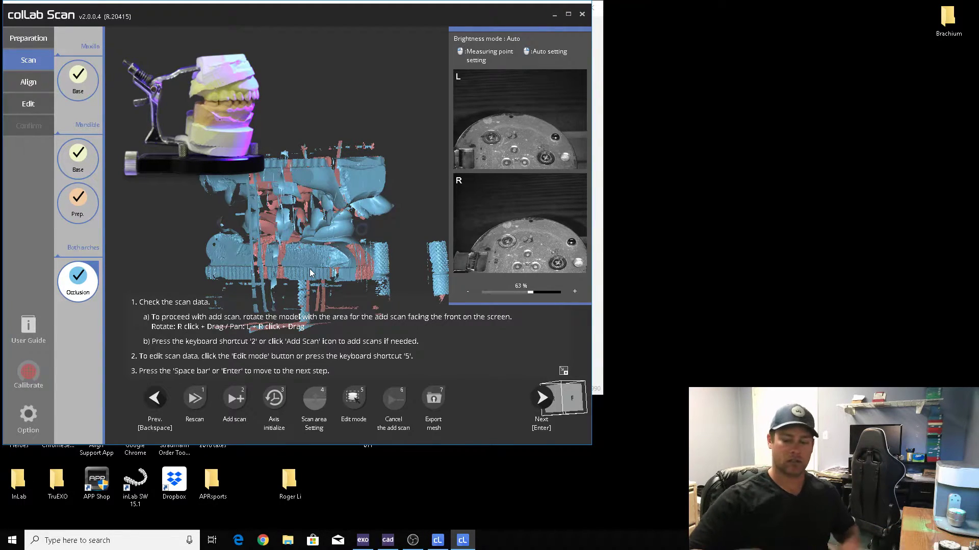
{"action": "key", "text": "Return"}
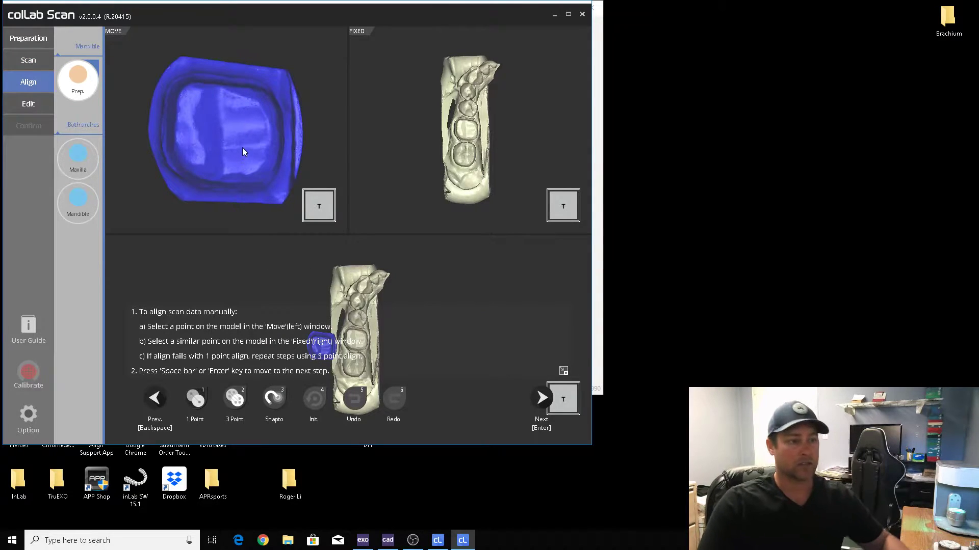
Align the prep scan to the prepared tooth on the mandible base and continue to the maxilla alignment.
{"action": "right_click_drag", "start_coordinate": [240, 123], "coordinate": [207, 248]}
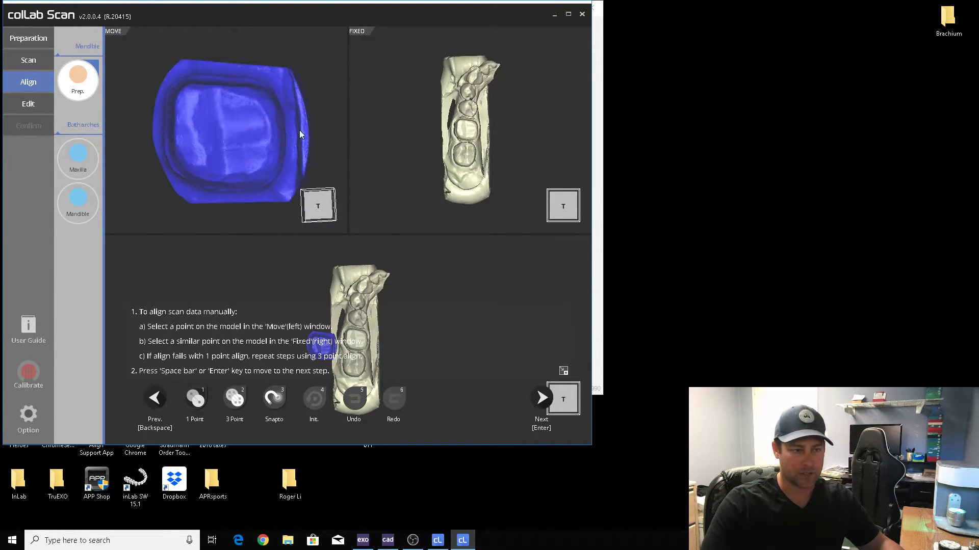
{"action": "left_click", "coordinate": [469, 128]}
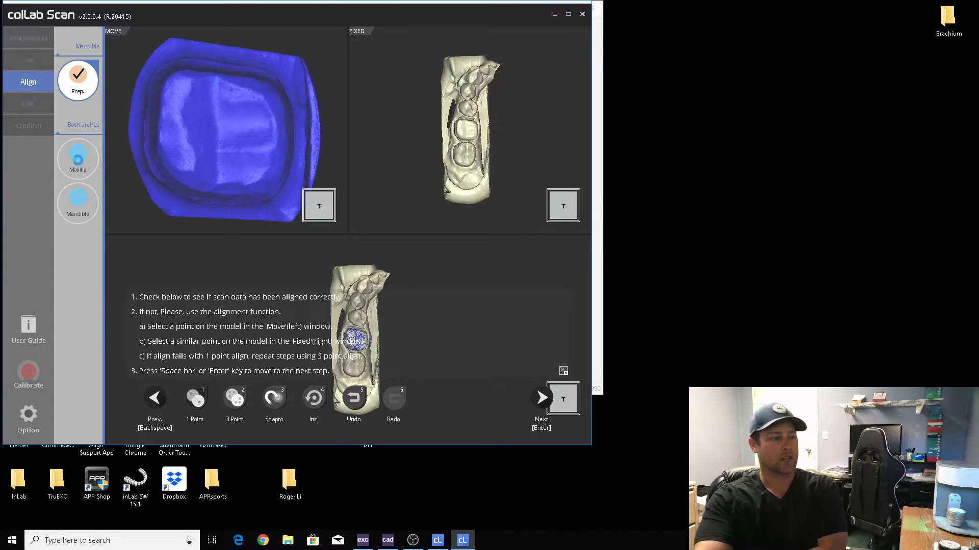
{"action": "left_click", "coordinate": [543, 401]}
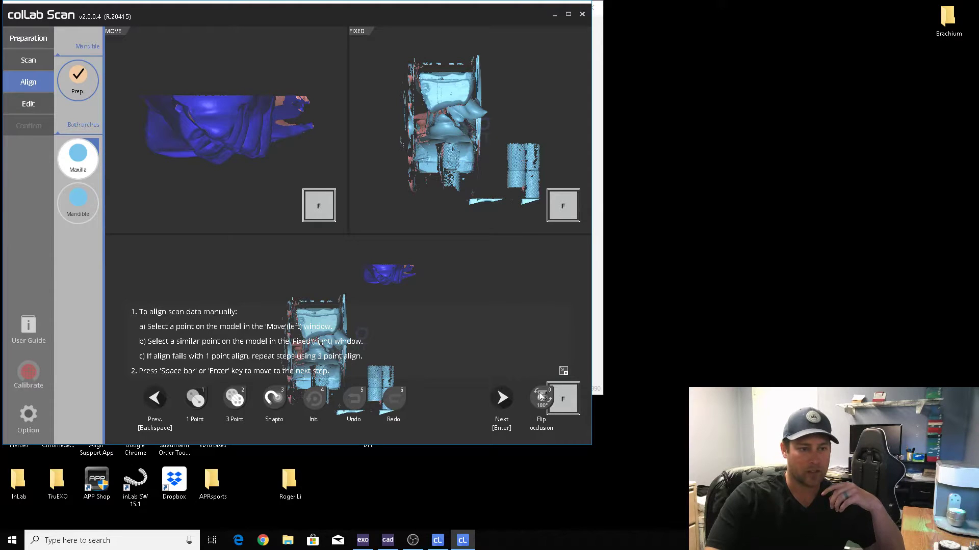
Flip the occlusion scan and align the maxilla to it by matching a point on a molar, then check the fit.
{"action": "right_click_drag", "start_coordinate": [245, 181], "coordinate": [119, 151]}
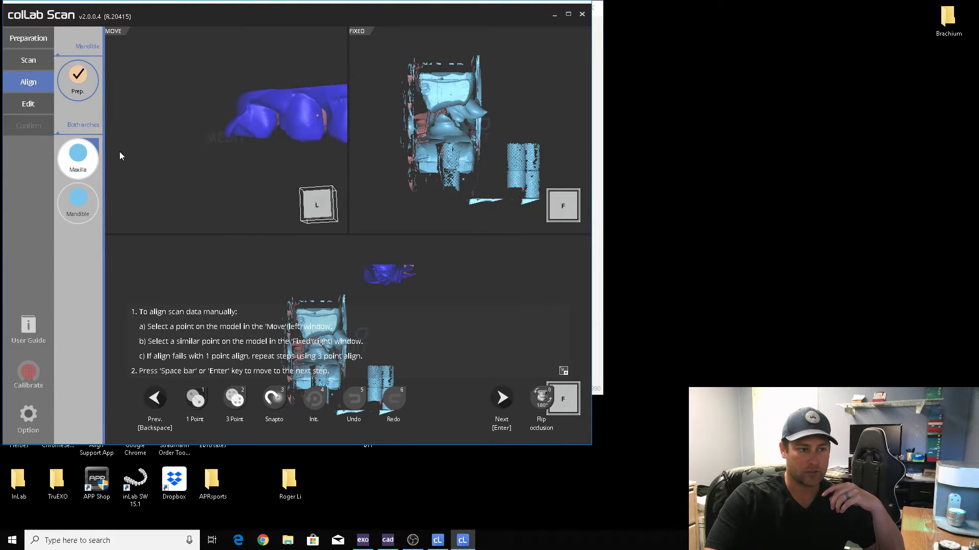
{"action": "right_click_drag", "start_coordinate": [428, 156], "coordinate": [523, 289]}
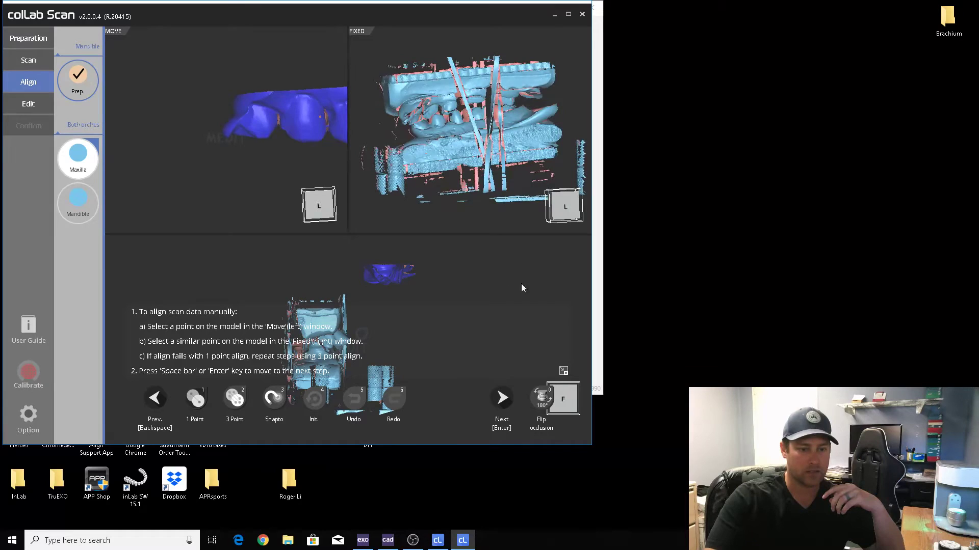
{"action": "left_click", "coordinate": [545, 400]}
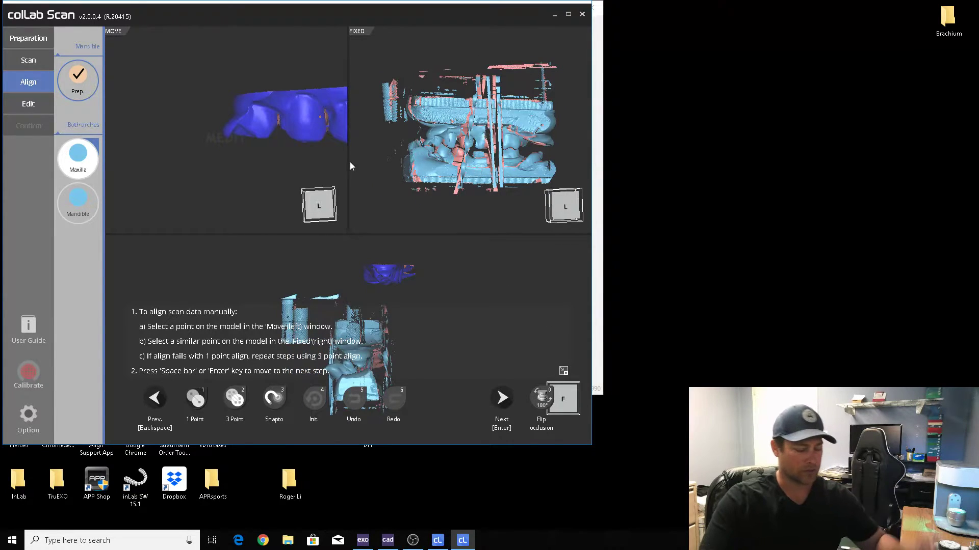
{"action": "middle_click_drag", "start_coordinate": [307, 151], "coordinate": [130, 145]}
{"action": "right_click_drag", "start_coordinate": [131, 146], "coordinate": [201, 145]}
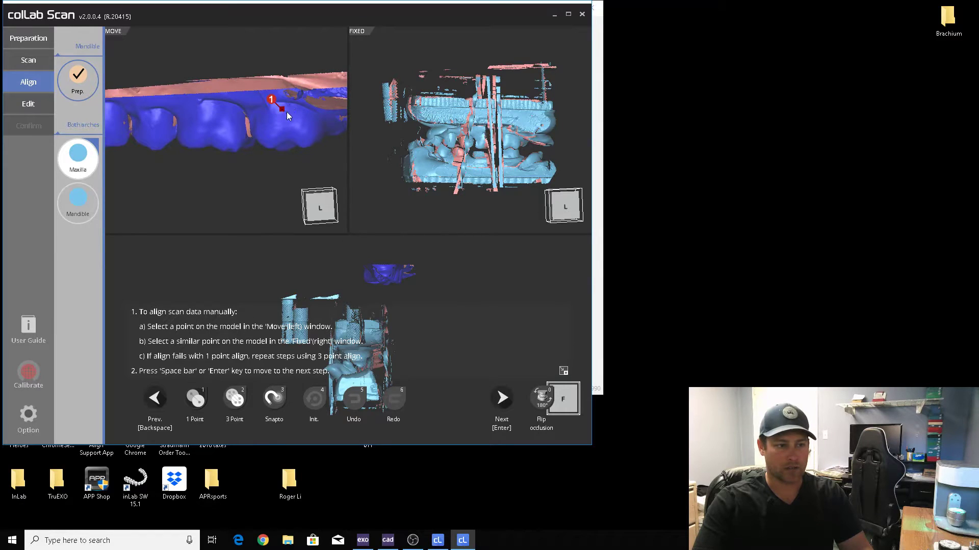
{"action": "left_click", "coordinate": [507, 141]}
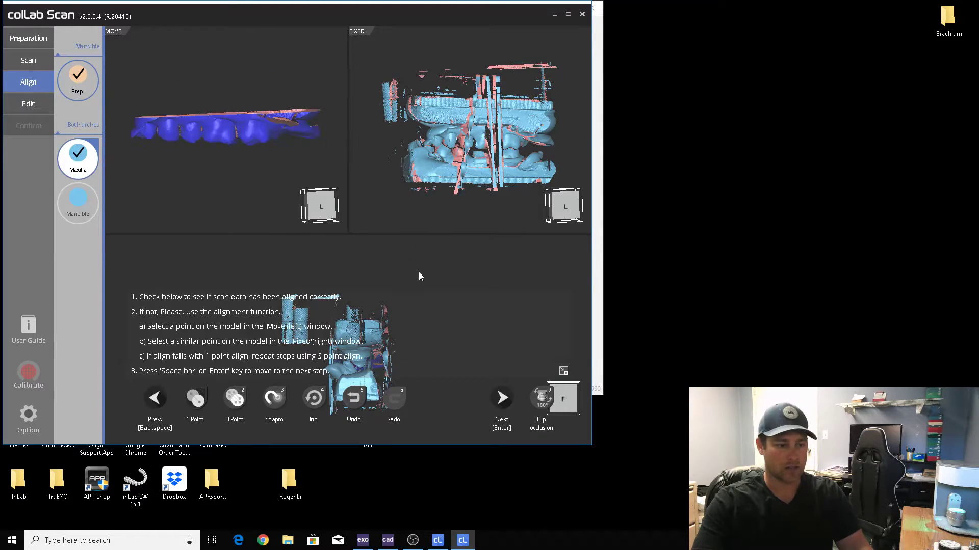
{"action": "right_click_drag", "start_coordinate": [351, 341], "coordinate": [220, 329]}
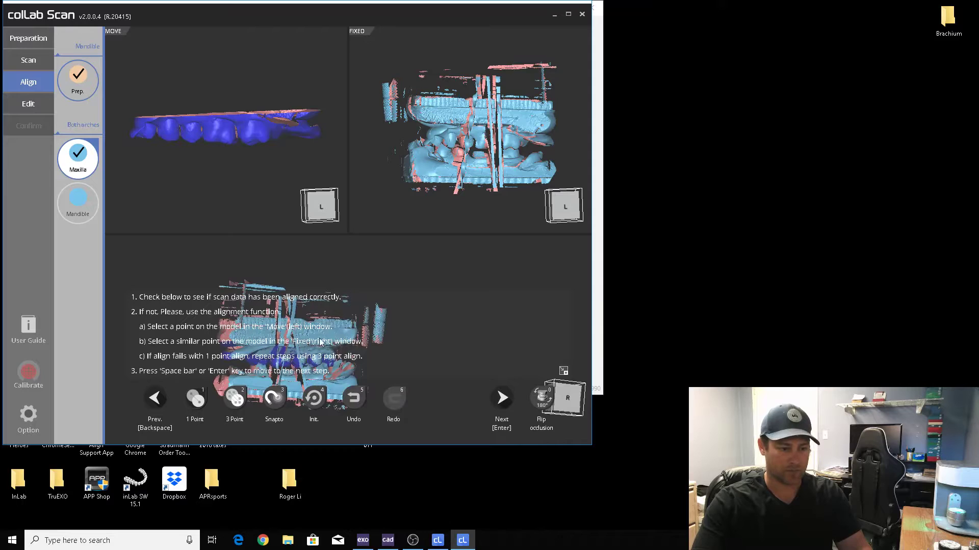
{"action": "scroll", "coordinate": [317, 342], "scroll_direction": "up", "scroll_amount": 6}
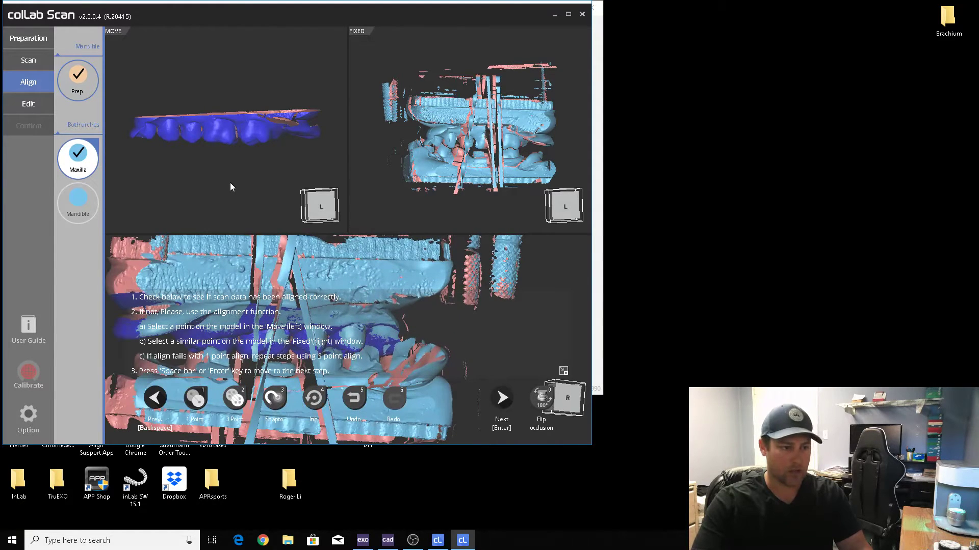
Align the mandible to the occlusion scan by matching a point on a molar and proceed to the edit stage.
{"action": "middle_click_drag", "start_coordinate": [205, 158], "coordinate": [232, 163]}
{"action": "mouse_move", "coordinate": [237, 168]}
{"action": "right_mouse_down"}
{"action": "mouse_move", "coordinate": [191, 167]}
{"action": "mouse_move", "coordinate": [211, 202]}
{"action": "mouse_move", "coordinate": [216, 140]}
{"action": "mouse_move", "coordinate": [210, 160]}
{"action": "mouse_move", "coordinate": [231, 155]}
{"action": "mouse_move", "coordinate": [226, 109]}
{"action": "mouse_move", "coordinate": [222, 174]}
{"action": "mouse_move", "coordinate": [210, 165]}
{"action": "mouse_move", "coordinate": [207, 194]}
{"action": "mouse_move", "coordinate": [204, 182]}
{"action": "mouse_move", "coordinate": [286, 150]}
{"action": "mouse_move", "coordinate": [235, 163]}
{"action": "right_mouse_up"}
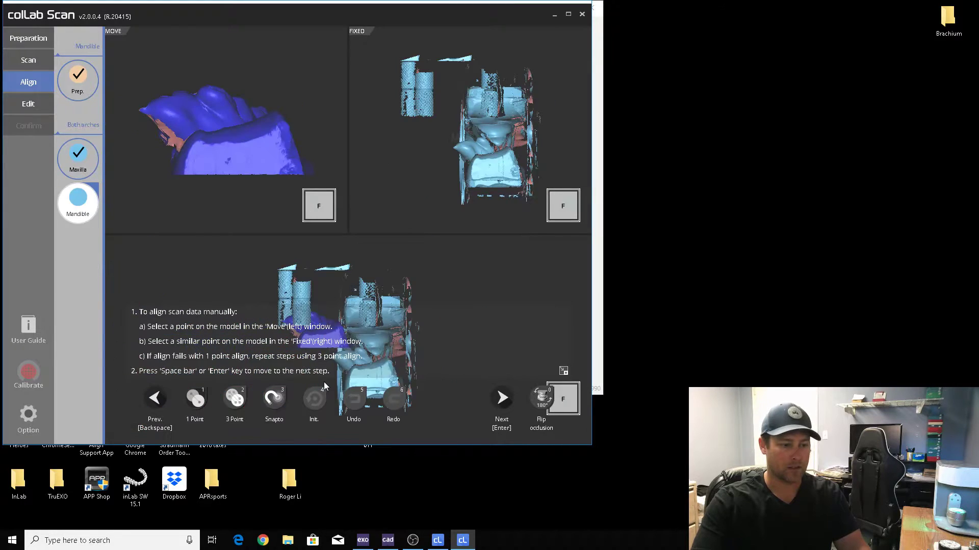
{"action": "right_click_drag", "start_coordinate": [236, 179], "coordinate": [298, 164]}
{"action": "middle_click_drag", "start_coordinate": [299, 164], "coordinate": [153, 207]}
{"action": "right_click_drag", "start_coordinate": [475, 203], "coordinate": [396, 194]}
{"action": "scroll", "coordinate": [487, 155], "scroll_direction": "up", "scroll_amount": 3}
{"action": "scroll", "coordinate": [486, 159], "scroll_direction": "up", "scroll_amount": 2}
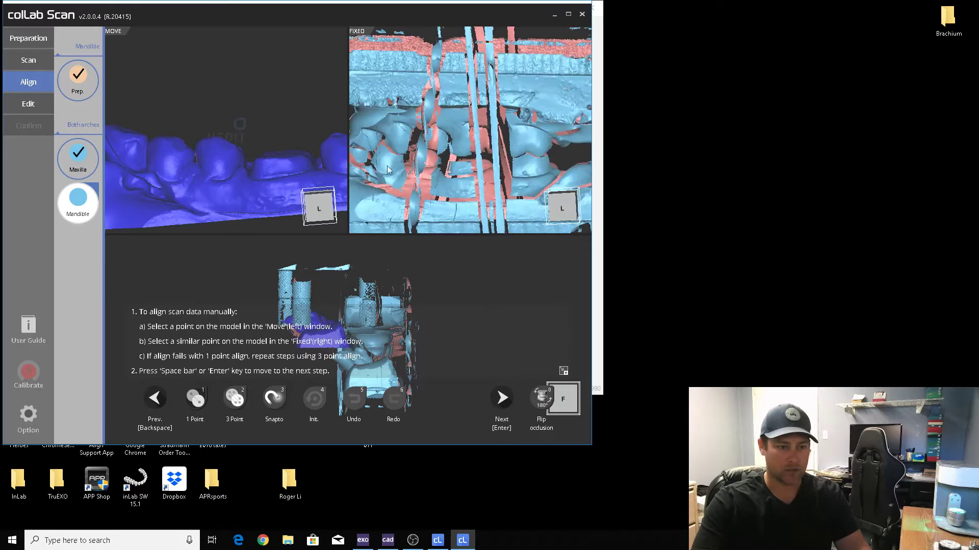
{"action": "middle_click_drag", "start_coordinate": [311, 188], "coordinate": [235, 187]}
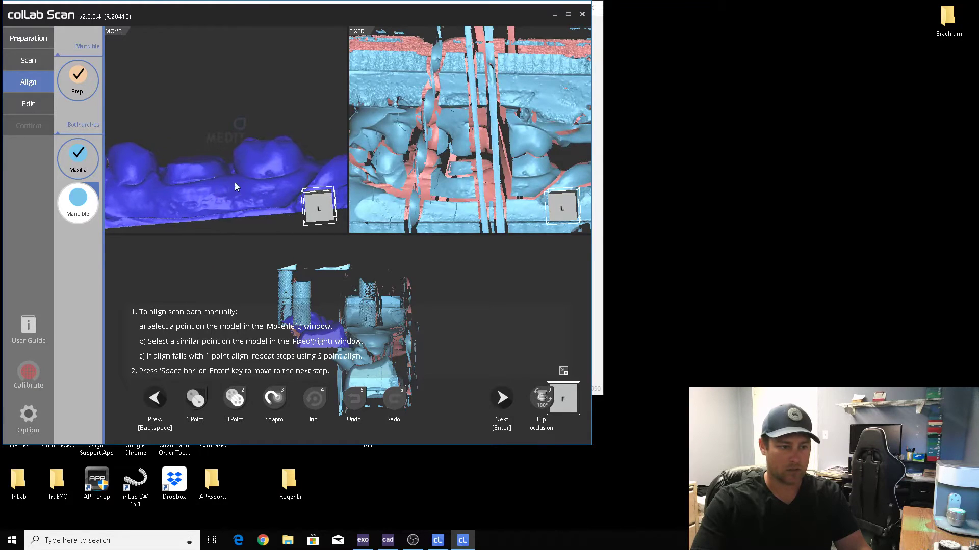
{"action": "left_click", "coordinate": [522, 172]}
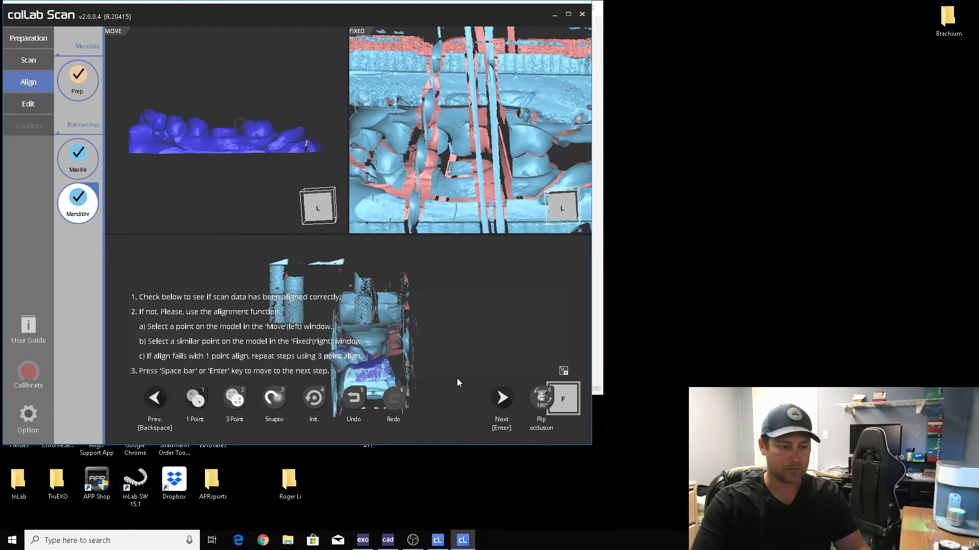
{"action": "left_click", "coordinate": [506, 403]}
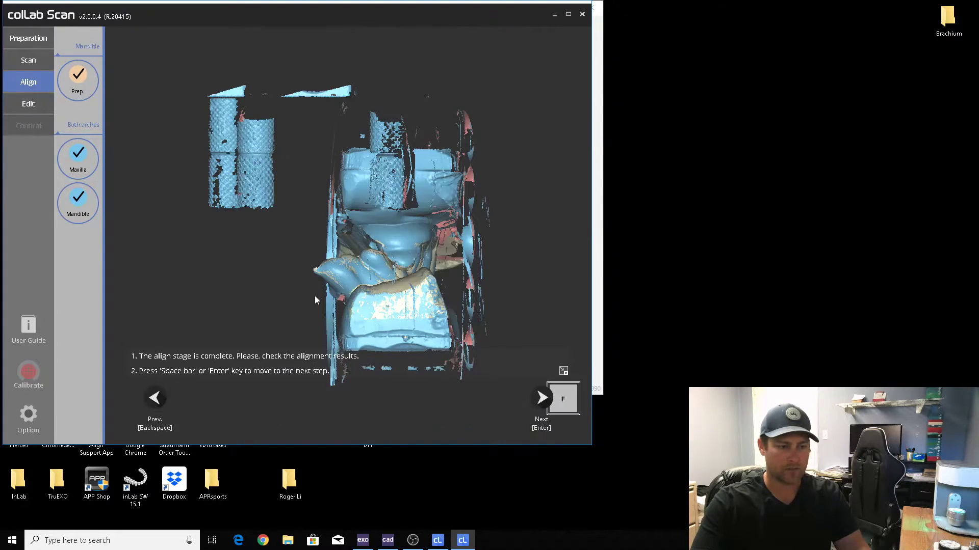
{"action": "left_click", "coordinate": [555, 404]}
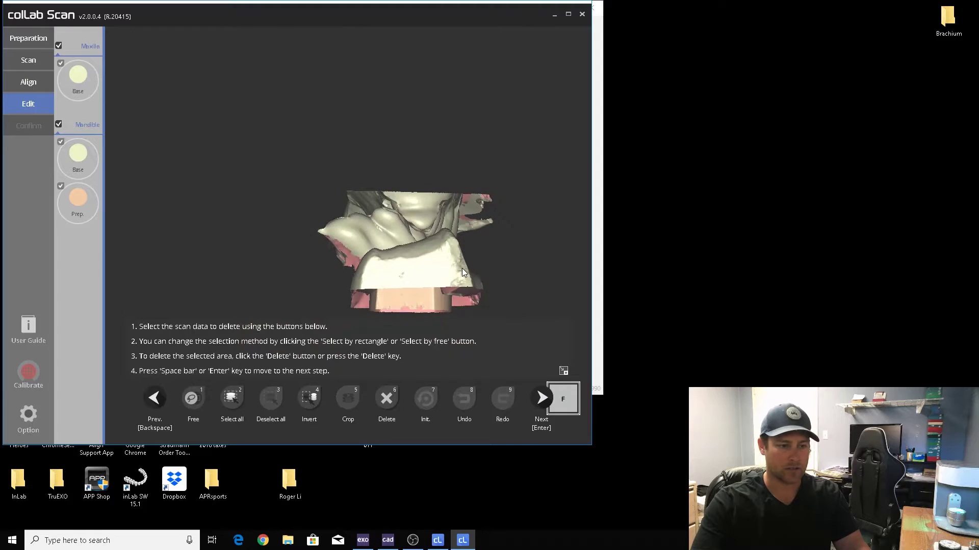
Crop the scan data to a freehand area around the upper and lower teeth, including the preparation.
{"action": "scroll", "coordinate": [475, 265], "scroll_direction": "up", "scroll_amount": 3}
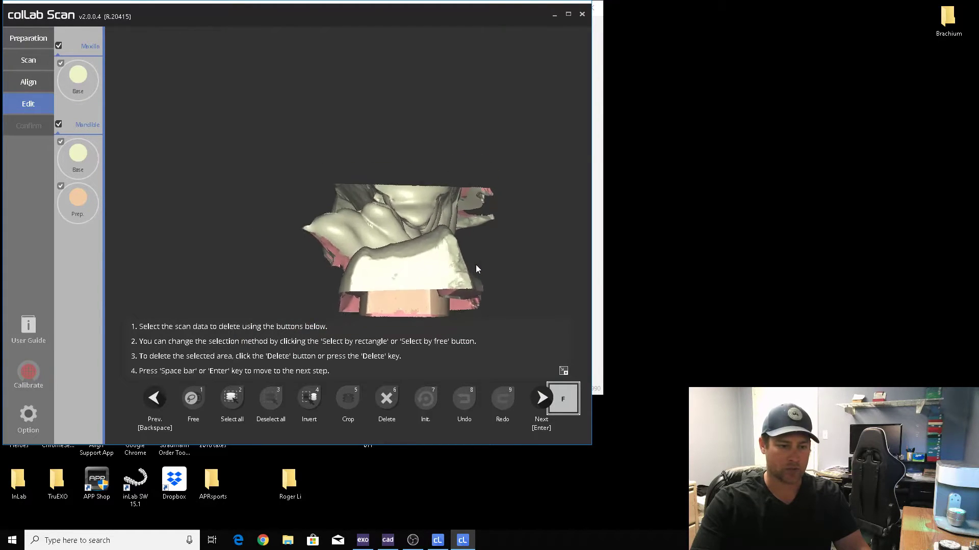
{"action": "right_click_drag", "start_coordinate": [475, 265], "coordinate": [423, 270]}
{"action": "middle_click_drag", "start_coordinate": [423, 271], "coordinate": [274, 246]}
{"action": "right_click_drag", "start_coordinate": [273, 246], "coordinate": [261, 241]}
{"action": "mouse_move", "coordinate": [245, 201]}
{"action": "left_mouse_down"}
{"action": "mouse_move", "coordinate": [327, 138]}
{"action": "mouse_move", "coordinate": [457, 140]}
{"action": "mouse_move", "coordinate": [561, 188]}
{"action": "mouse_move", "coordinate": [510, 259]}
{"action": "mouse_move", "coordinate": [270, 240]}
{"action": "left_mouse_up"}
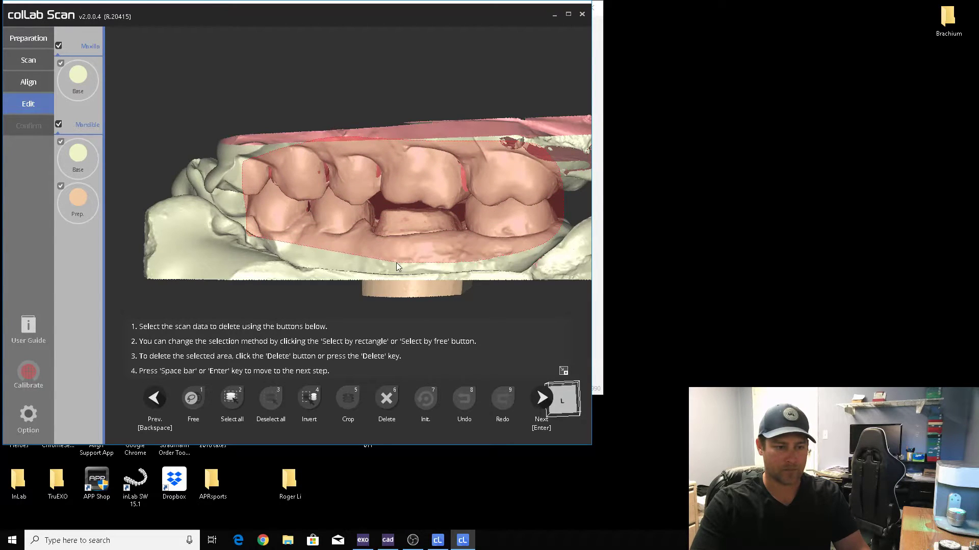
{"action": "left_click", "coordinate": [347, 398]}
Remove the excess scan data along the lower edge of the cropped models and merge the scans.
{"action": "right_click_drag", "start_coordinate": [443, 338], "coordinate": [201, 356]}
{"action": "left_click_drag", "start_coordinate": [484, 318], "coordinate": [84, 387]}
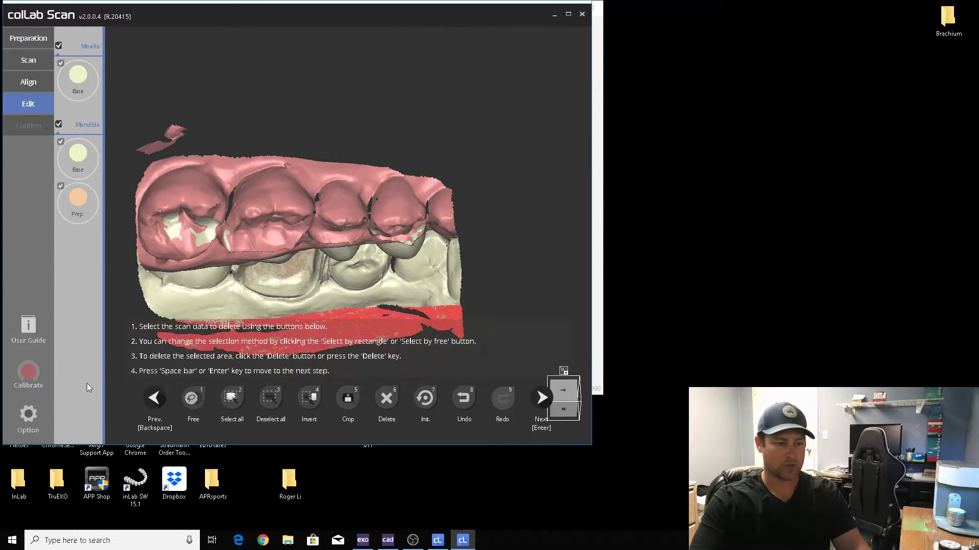
{"action": "left_click", "coordinate": [541, 398]}
{"action": "left_click", "coordinate": [325, 276]}
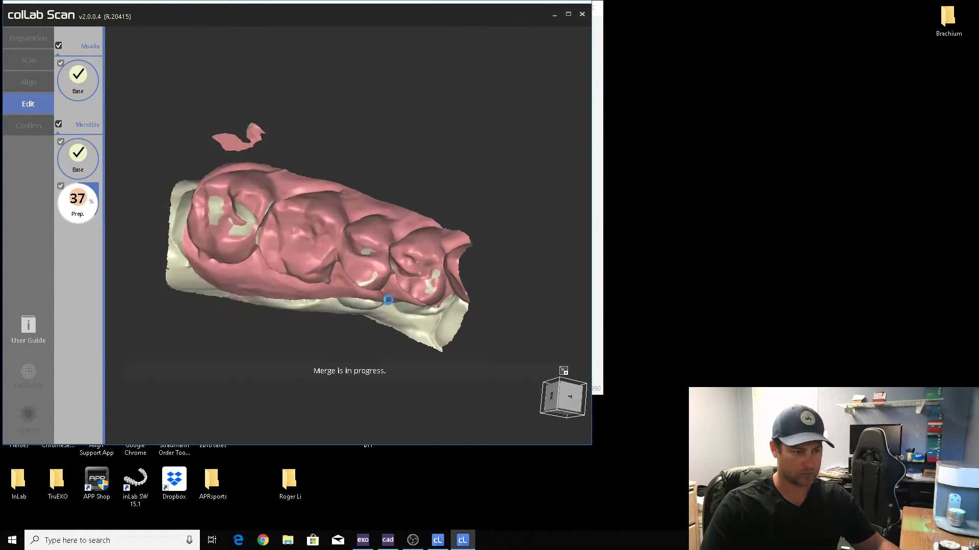
{"action": "key", "text": "Return"}
{"action": "left_click", "coordinate": [301, 298]}
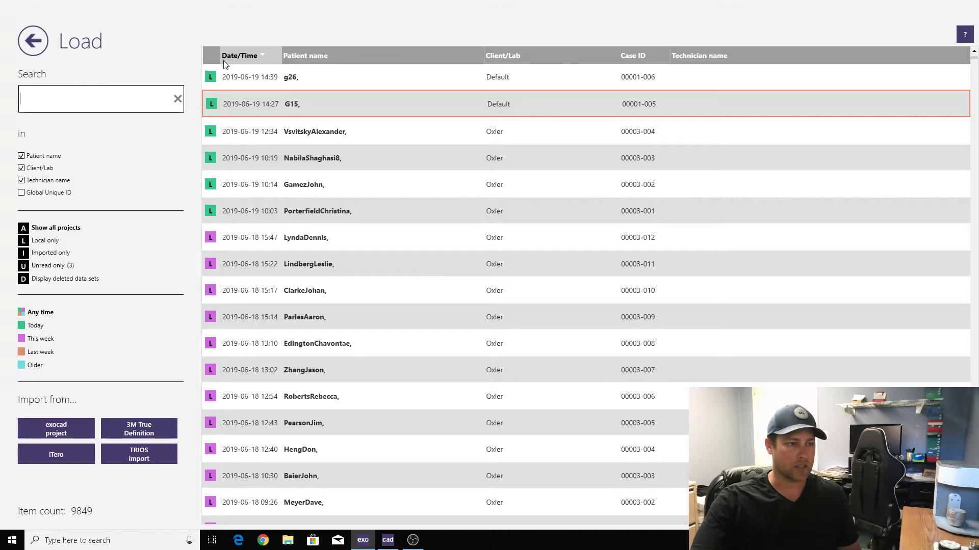
Load the g26 case from the exocad project list and start its crown design.
{"action": "left_click", "coordinate": [240, 77]}
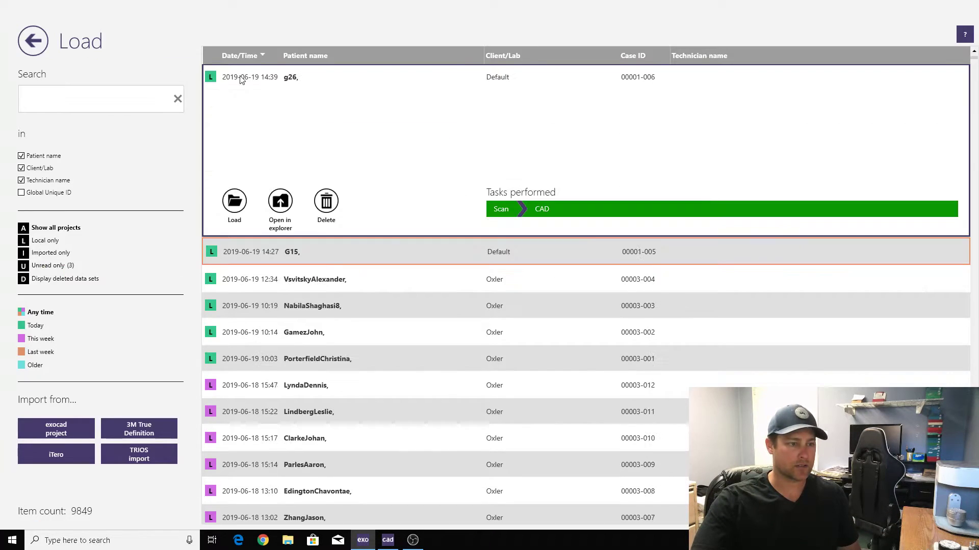
{"action": "left_click", "coordinate": [234, 200]}
{"action": "left_click", "coordinate": [544, 260]}
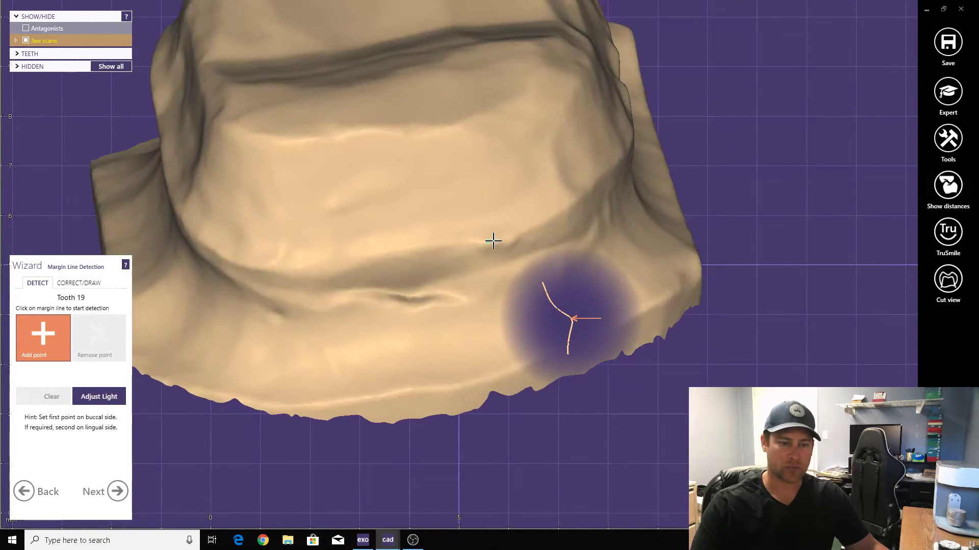
Detect the margin line of tooth 19 from points on the preparation's edge, review its course and accept it.
{"action": "left_click", "coordinate": [493, 241]}
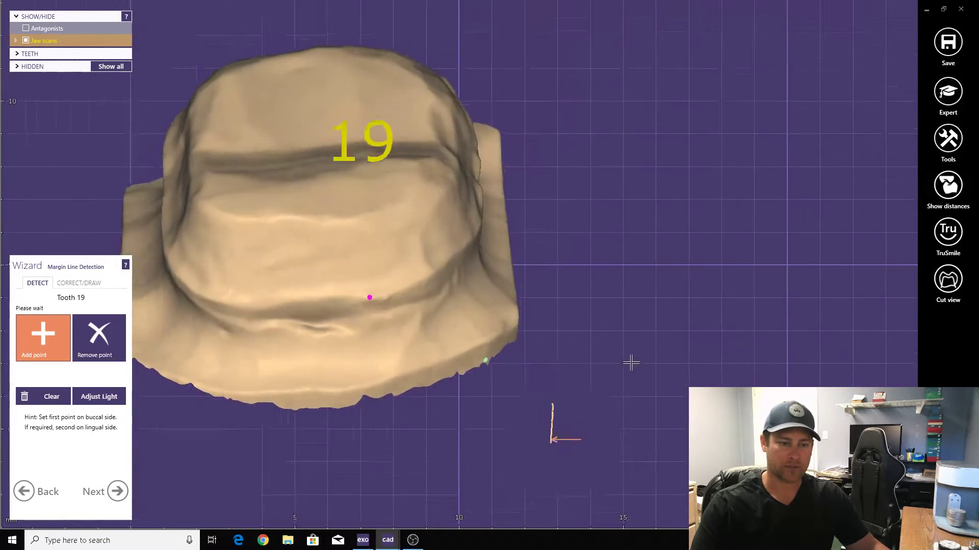
{"action": "right_click_drag", "start_coordinate": [501, 352], "coordinate": [476, 232]}
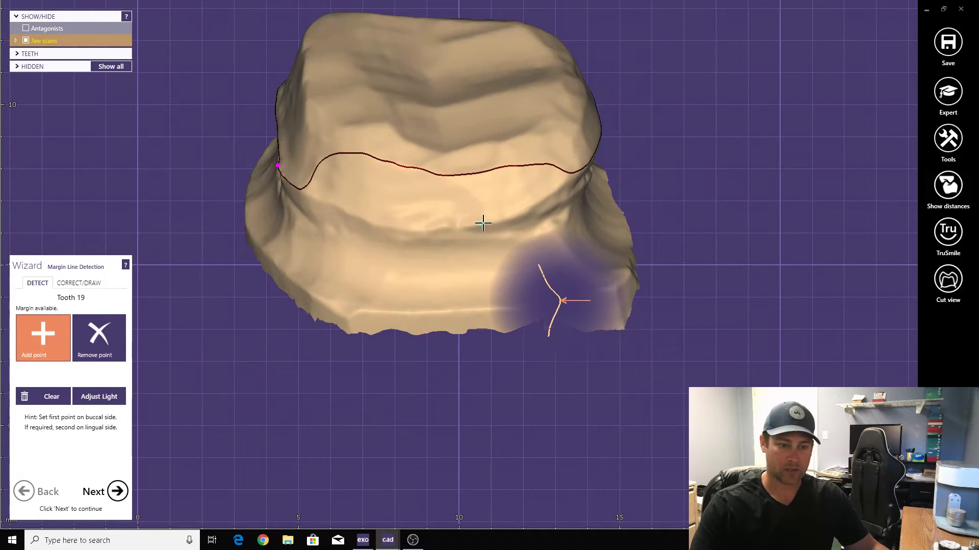
{"action": "left_click", "coordinate": [482, 223]}
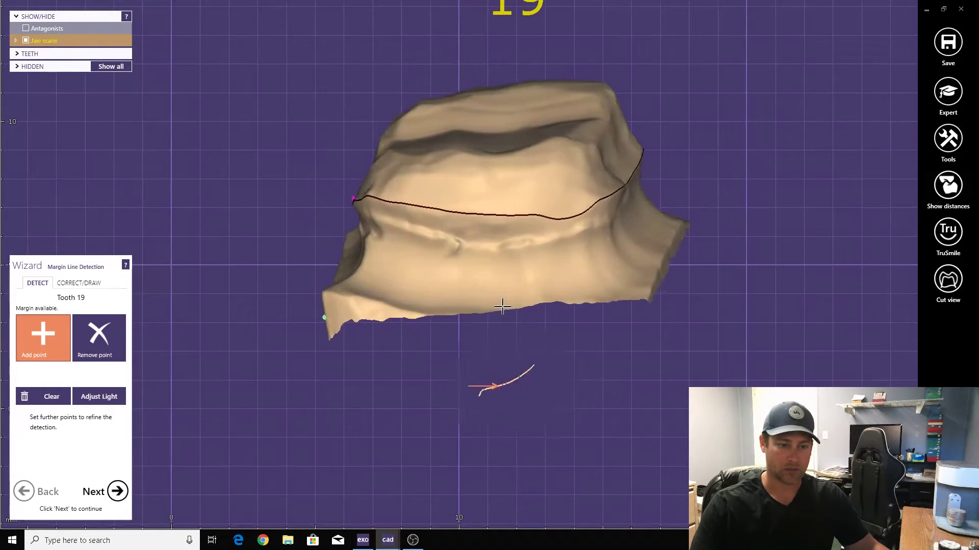
{"action": "left_click", "coordinate": [87, 284]}
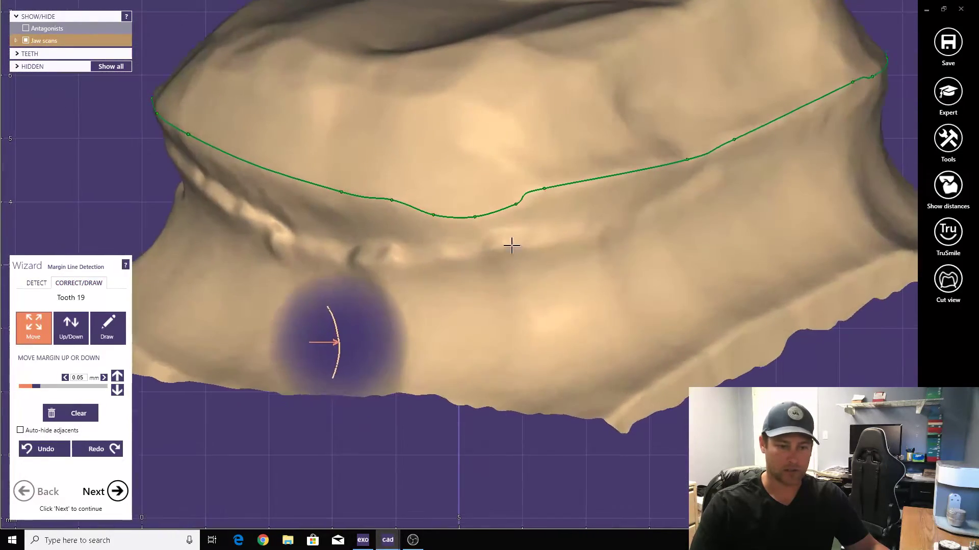
{"action": "right_click_drag", "start_coordinate": [560, 188], "coordinate": [244, 446]}
{"action": "scroll", "coordinate": [455, 316], "scroll_direction": "up", "scroll_amount": 1}
{"action": "scroll", "coordinate": [455, 316], "scroll_direction": "down", "scroll_amount": 3}
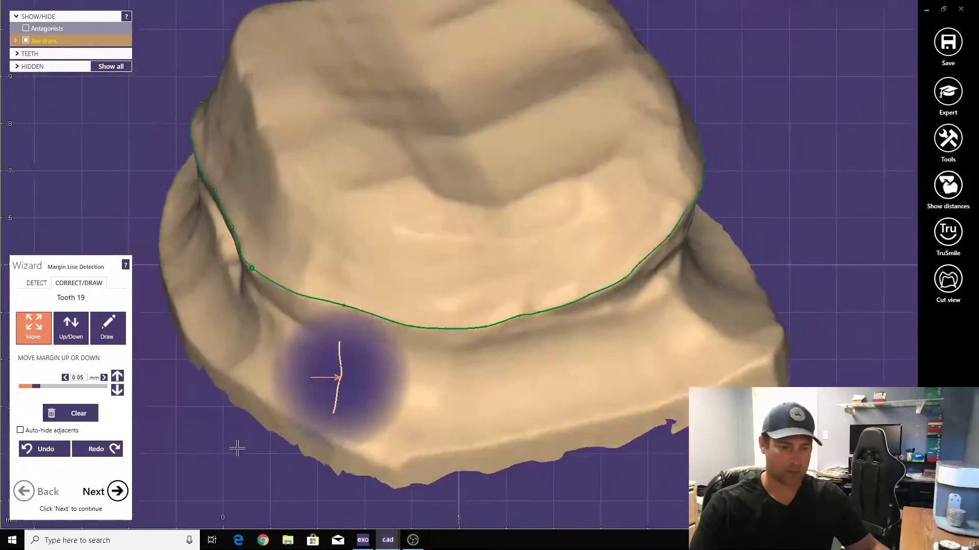
{"action": "left_click", "coordinate": [118, 490]}
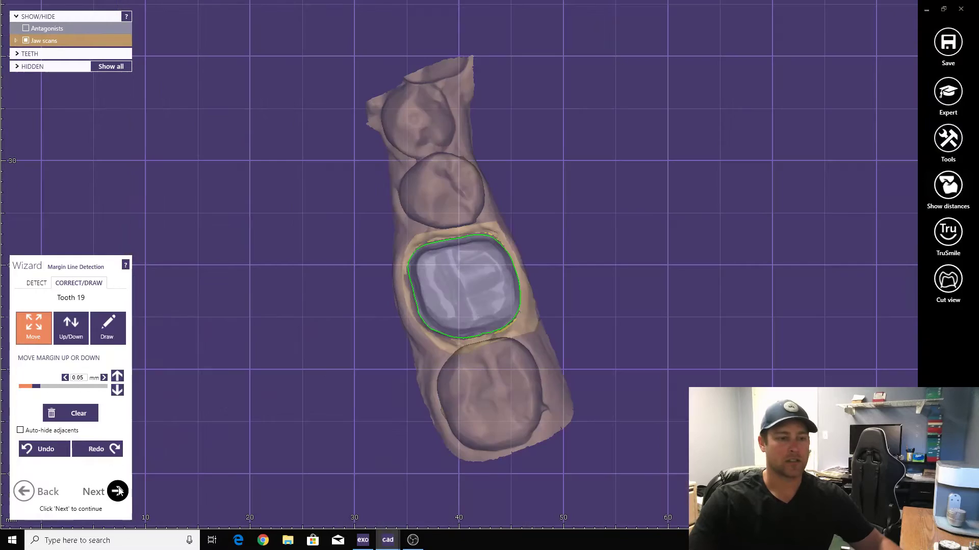
Accept the insertion direction and crown bottom for tooth 19, and continue to model tooth placement without copying a tooth.
{"action": "left_click", "coordinate": [117, 490]}
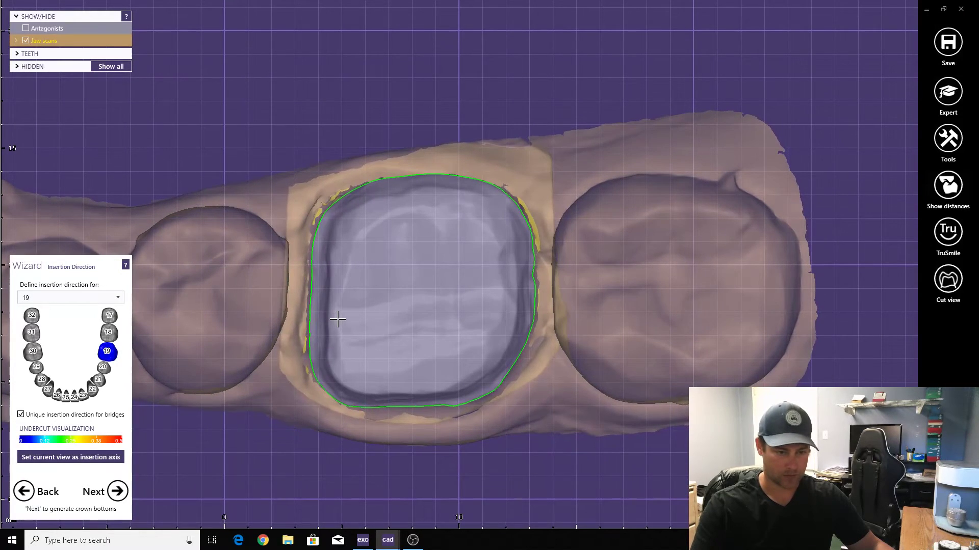
{"action": "left_click", "coordinate": [114, 489]}
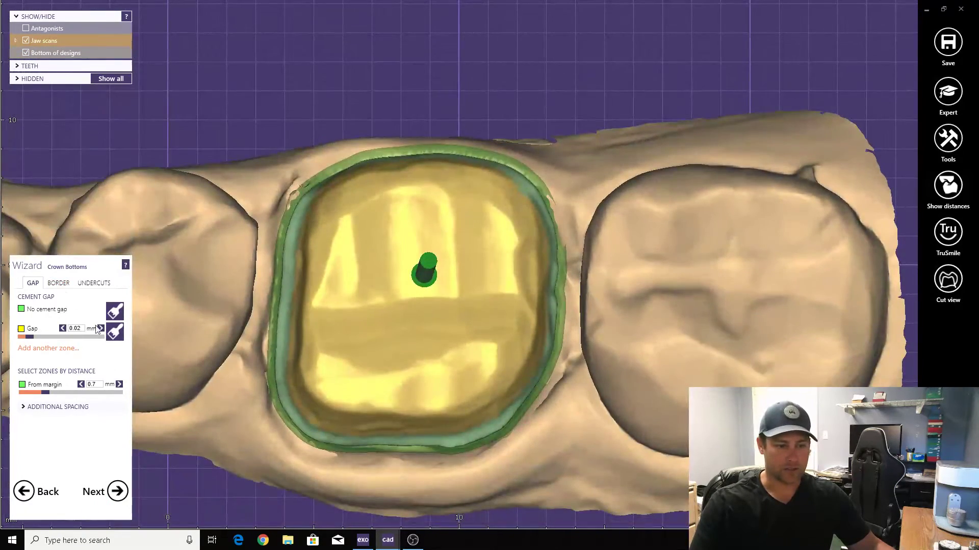
{"action": "left_click", "coordinate": [117, 492]}
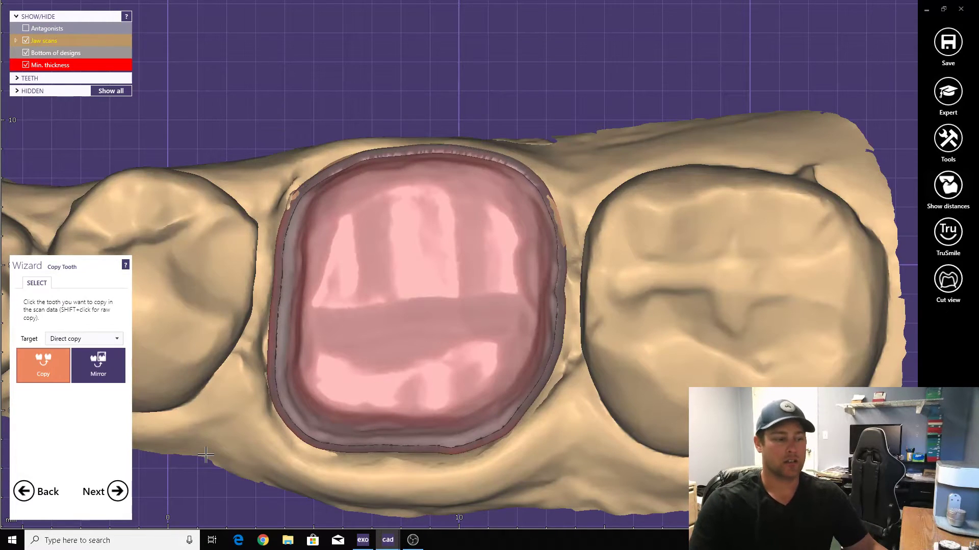
{"action": "left_click", "coordinate": [117, 493]}
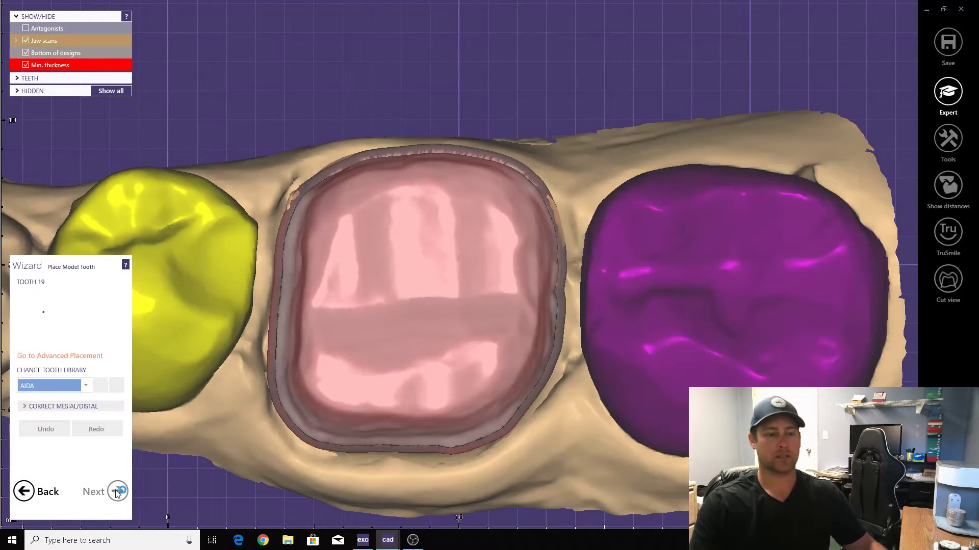
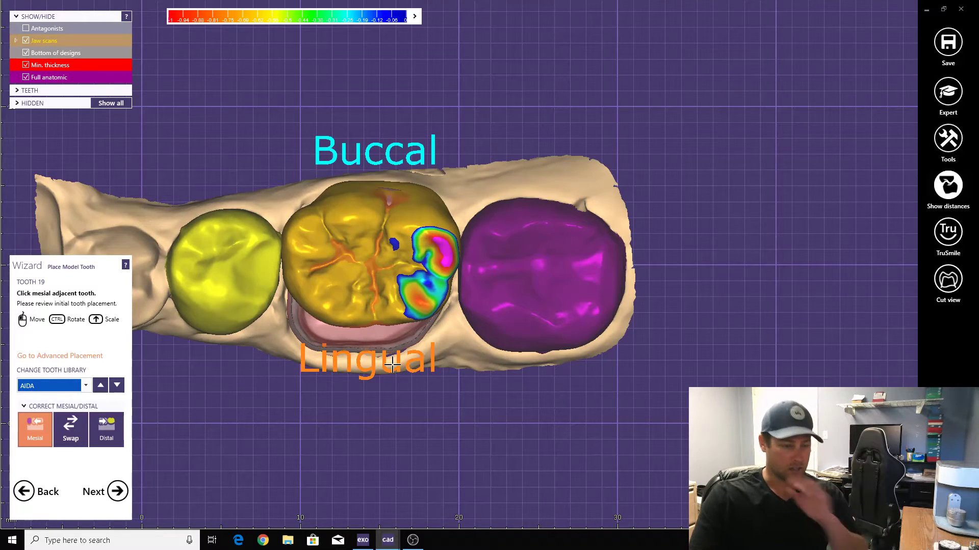
Swap the mesial and distal orientation of tooth 19 and move the AIDA model tooth over the preparation.
{"action": "left_click", "coordinate": [74, 437]}
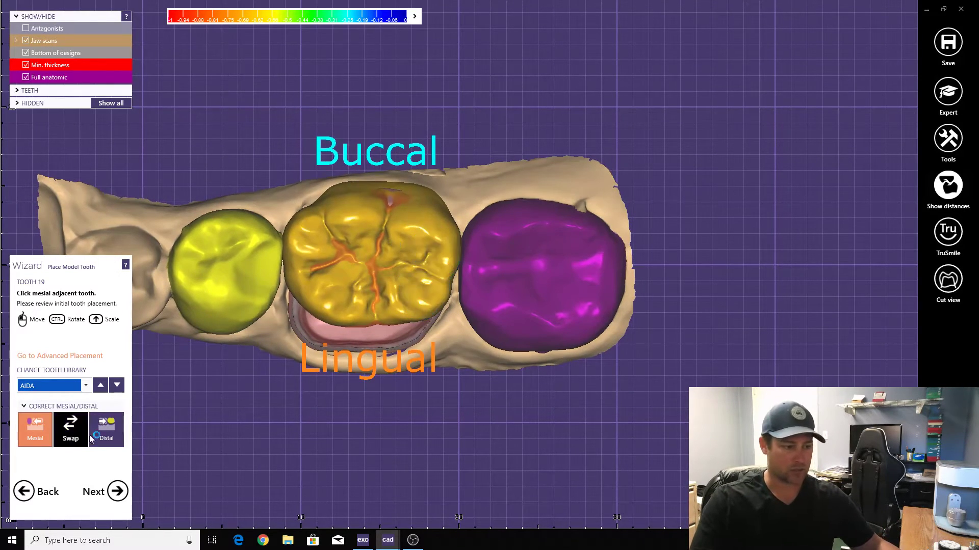
{"action": "left_click", "coordinate": [74, 437]}
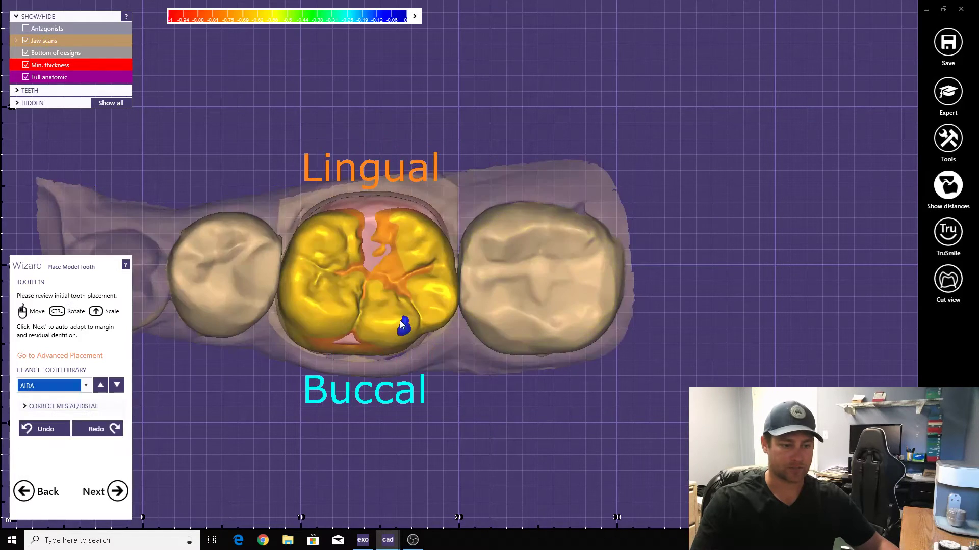
{"action": "mouse_move", "coordinate": [317, 295]}
{"action": "left_mouse_down"}
{"action": "mouse_move", "coordinate": [378, 306]}
{"action": "mouse_move", "coordinate": [369, 340]}
{"action": "left_mouse_up"}
{"action": "right_click_drag", "start_coordinate": [370, 342], "coordinate": [396, 349]}
{"action": "left_click_drag", "start_coordinate": [396, 349], "coordinate": [411, 344]}
{"action": "right_click_drag", "start_coordinate": [411, 343], "coordinate": [428, 295]}
{"action": "left_click_drag", "start_coordinate": [438, 280], "coordinate": [441, 294]}
Position the model tooth over the preparation, between the neighbouring teeth, and shift it slightly toward the buccal side.
{"action": "right_click_drag", "start_coordinate": [440, 293], "coordinate": [464, 292]}
{"action": "scroll", "coordinate": [464, 292], "scroll_direction": "up", "scroll_amount": 1}
{"action": "left_click_drag", "start_coordinate": [454, 306], "coordinate": [453, 304]}
{"action": "mouse_move", "coordinate": [453, 304]}
{"action": "right_mouse_down"}
{"action": "mouse_move", "coordinate": [459, 310]}
{"action": "mouse_move", "coordinate": [453, 298]}
{"action": "right_mouse_up"}
{"action": "scroll", "coordinate": [453, 298], "scroll_direction": "up", "scroll_amount": 2}
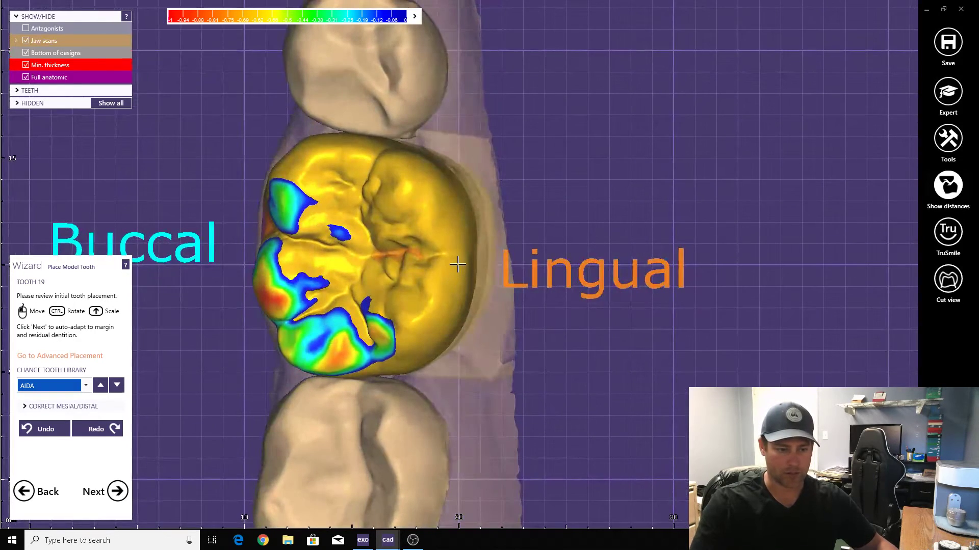
{"action": "left_click_drag", "start_coordinate": [456, 262], "coordinate": [446, 263]}
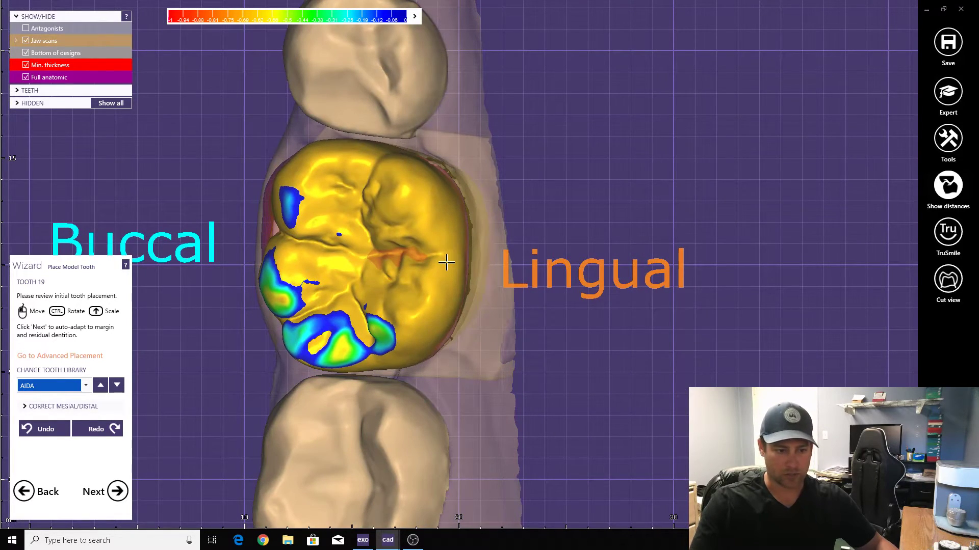
Nudge the model tooth slightly toward the premolar and check its placement over the margin from the occlusal side.
{"action": "right_click_drag", "start_coordinate": [402, 324], "coordinate": [409, 300]}
{"action": "scroll", "coordinate": [410, 299], "scroll_direction": "down", "scroll_amount": 1}
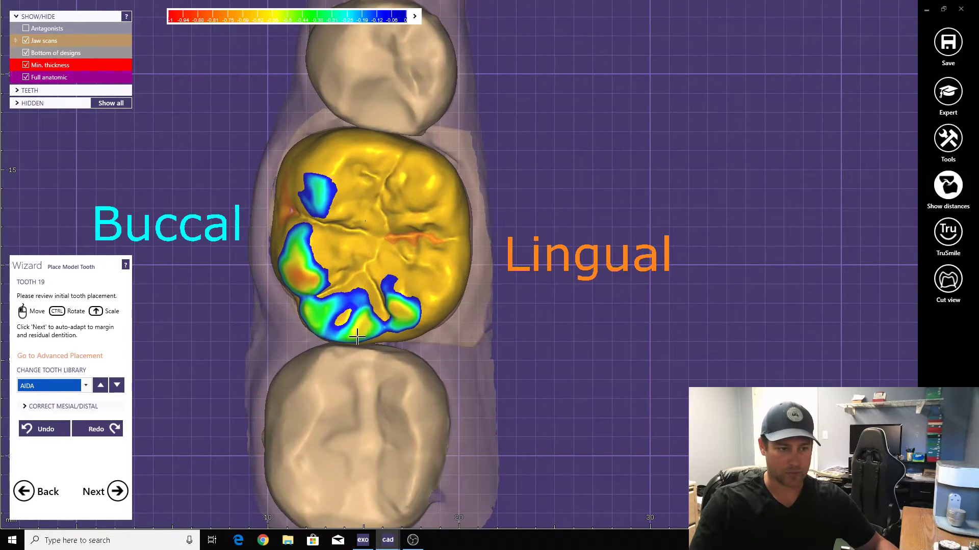
{"action": "scroll", "coordinate": [357, 336], "scroll_direction": "down", "scroll_amount": 2}
{"action": "right_click_drag", "start_coordinate": [357, 334], "coordinate": [376, 286]}
{"action": "left_click_drag", "start_coordinate": [376, 287], "coordinate": [380, 276]}
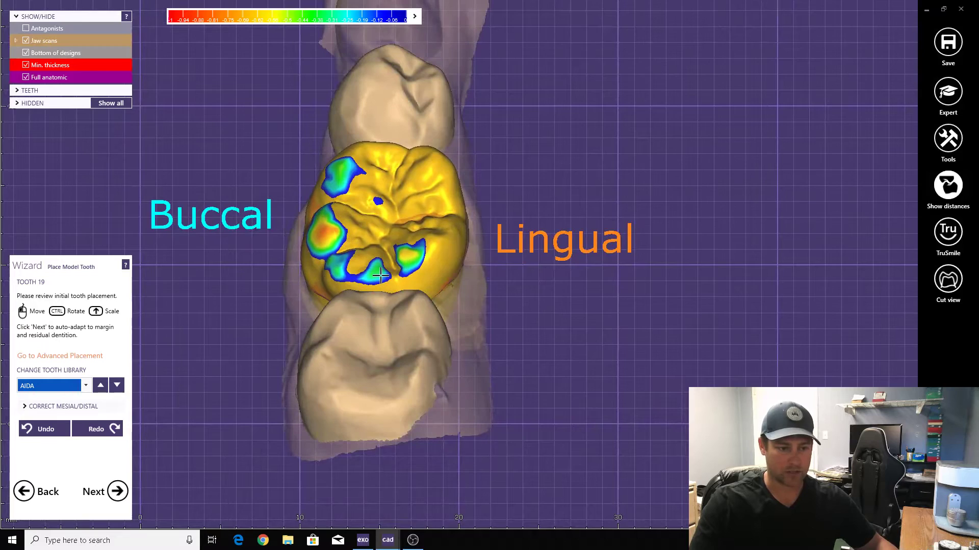
{"action": "right_click_drag", "start_coordinate": [380, 277], "coordinate": [342, 317]}
{"action": "scroll", "coordinate": [341, 305], "scroll_direction": "down", "scroll_amount": 2}
{"action": "scroll", "coordinate": [342, 317], "scroll_direction": "up", "scroll_amount": 5}
{"action": "right_click_drag", "start_coordinate": [343, 279], "coordinate": [311, 267]}
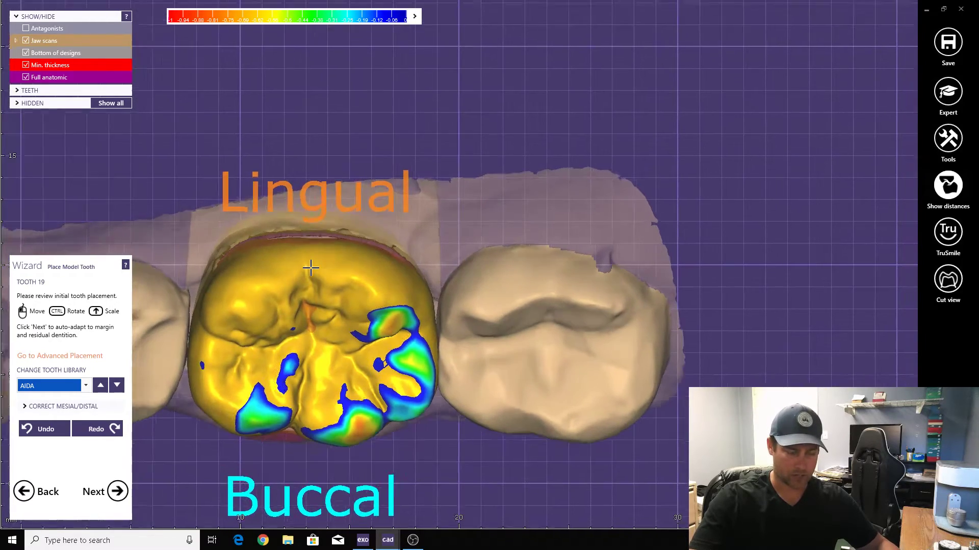
{"action": "scroll", "coordinate": [310, 267], "scroll_direction": "down", "scroll_amount": 1}
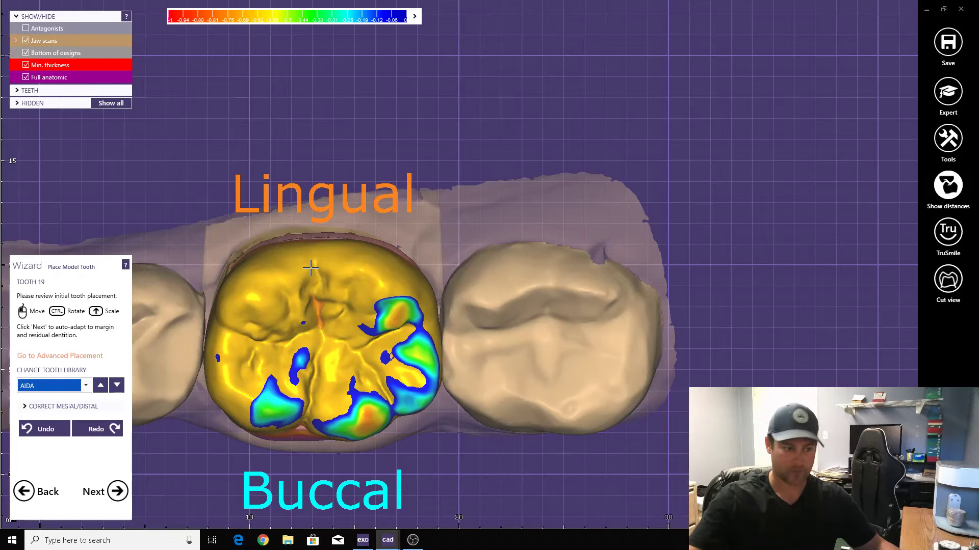
{"action": "scroll", "coordinate": [311, 267], "scroll_direction": "up", "scroll_amount": 2}
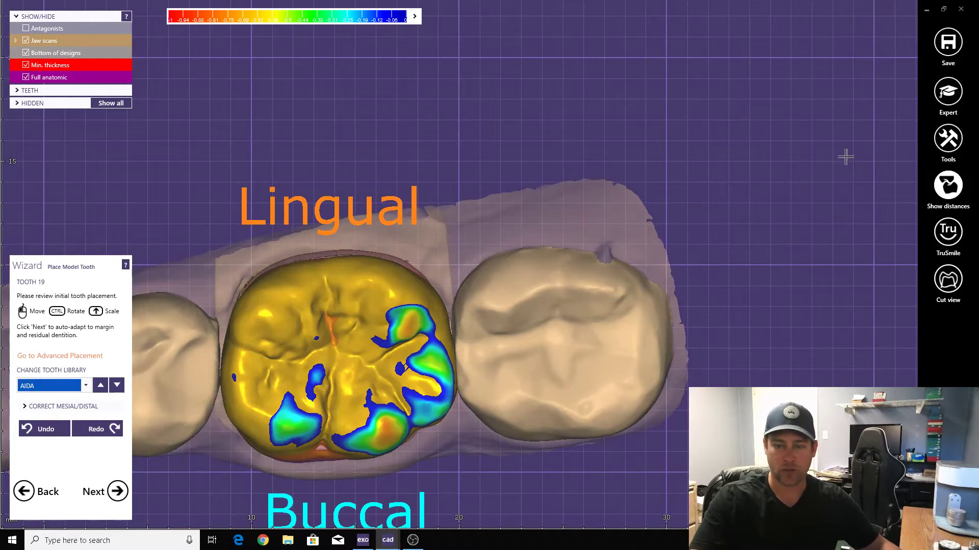
Free-form the crown's lingual side at the margin with the anatomic Tooth Parts preset in expert mode and accept the shape.
{"action": "right_click", "coordinate": [448, 117]}
{"action": "left_click", "coordinate": [507, 253]}
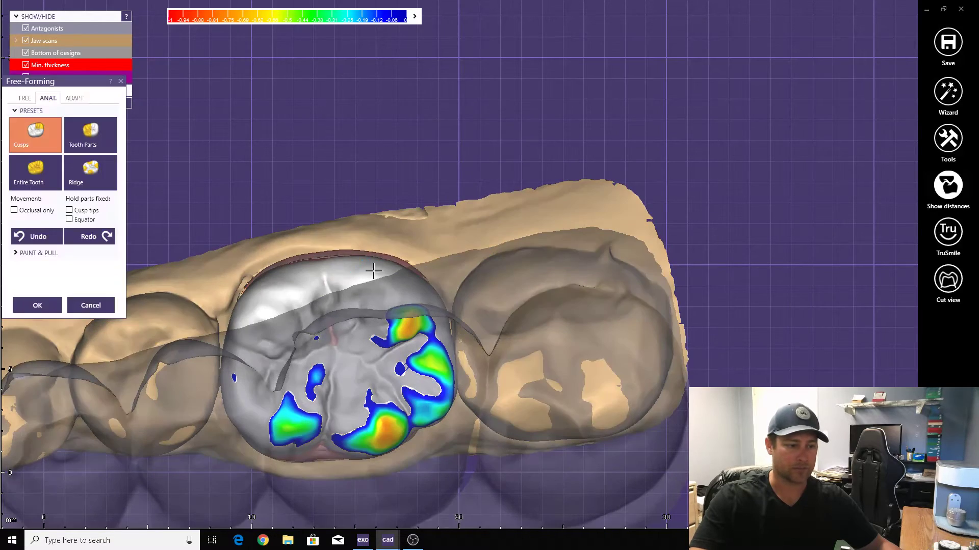
{"action": "left_click", "coordinate": [81, 147]}
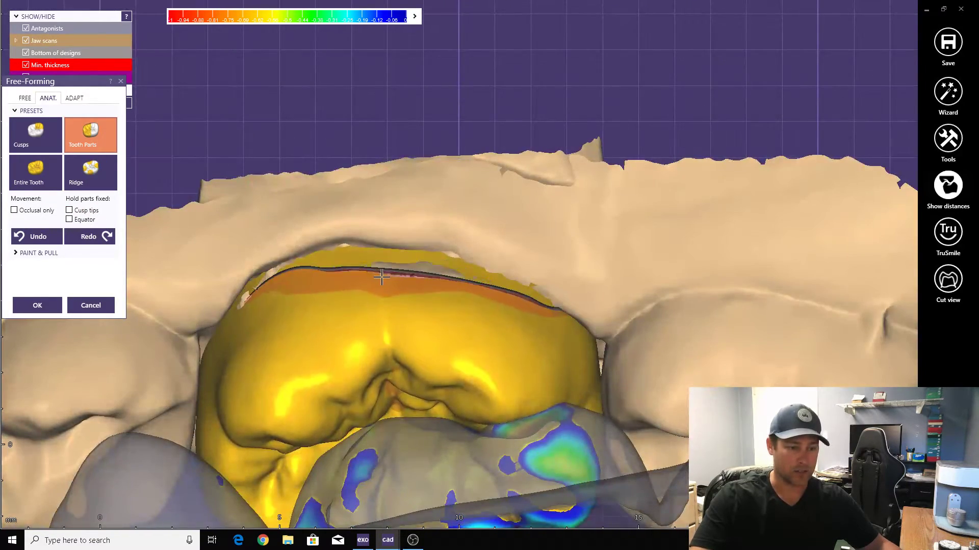
{"action": "left_click_drag", "start_coordinate": [381, 277], "coordinate": [381, 267]}
{"action": "scroll", "coordinate": [576, 351], "scroll_direction": "down", "scroll_amount": 1}
{"action": "right_click_drag", "start_coordinate": [515, 467], "coordinate": [536, 272]}
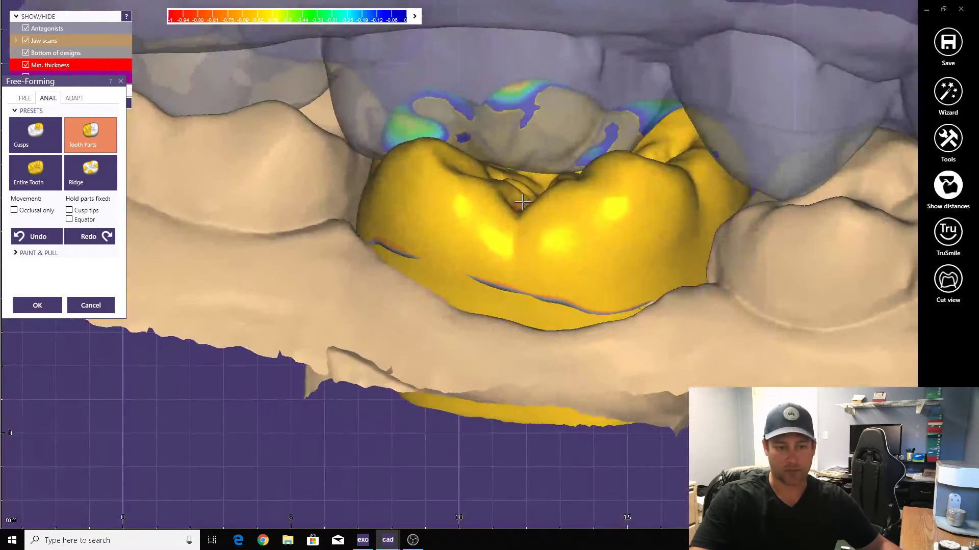
{"action": "scroll", "coordinate": [518, 236], "scroll_direction": "down", "scroll_amount": 6}
{"action": "right_click_drag", "start_coordinate": [518, 236], "coordinate": [476, 322]}
{"action": "scroll", "coordinate": [334, 331], "scroll_direction": "up", "scroll_amount": 1}
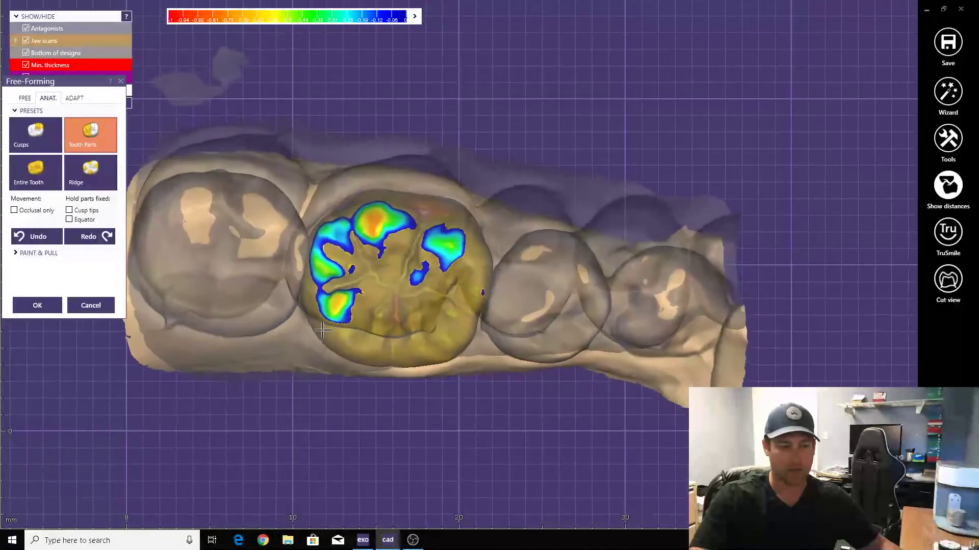
{"action": "left_click", "coordinate": [37, 304]}
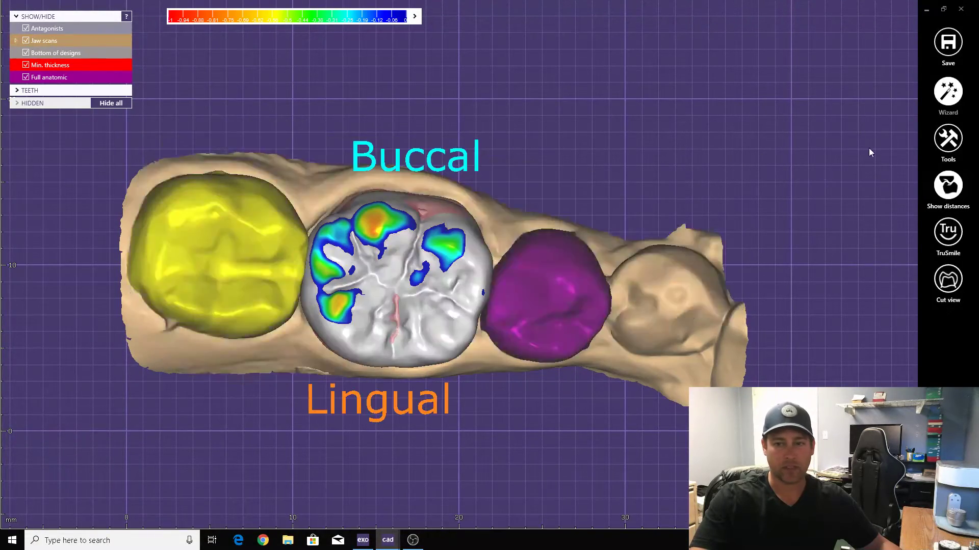
Continue the wizard to Free-Forming and reshape the lingual cusps under the antagonist with the Tooth Parts and Cusps presets.
{"action": "left_click", "coordinate": [124, 493]}
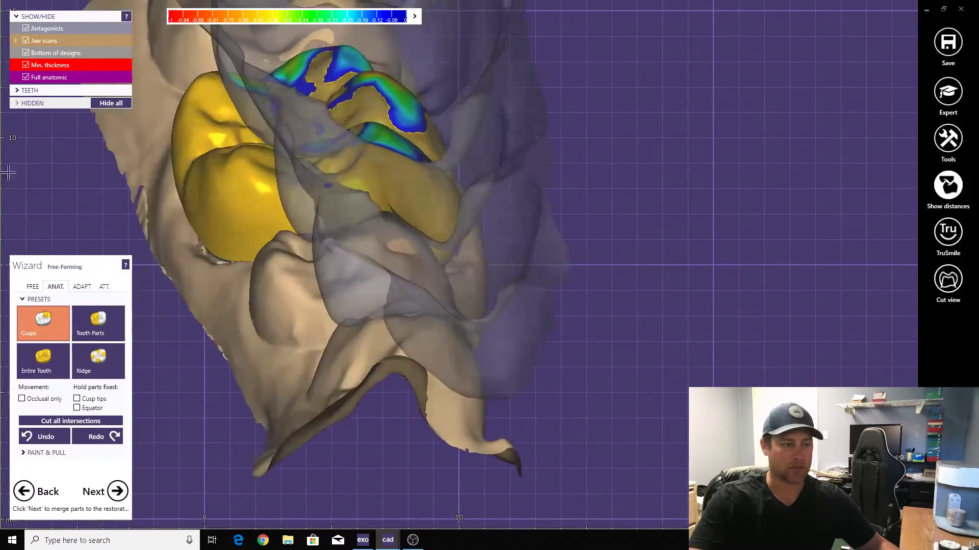
{"action": "left_click", "coordinate": [86, 320]}
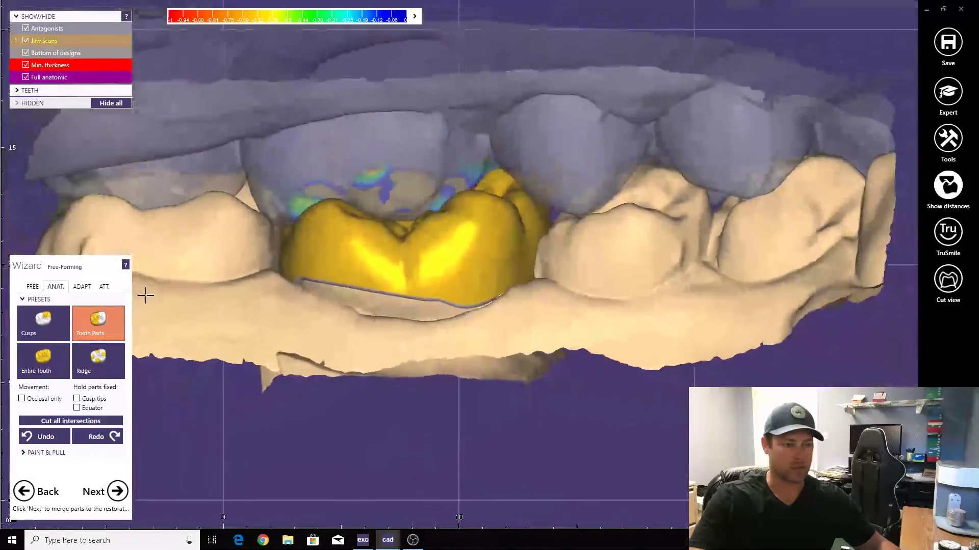
{"action": "left_click", "coordinate": [43, 321]}
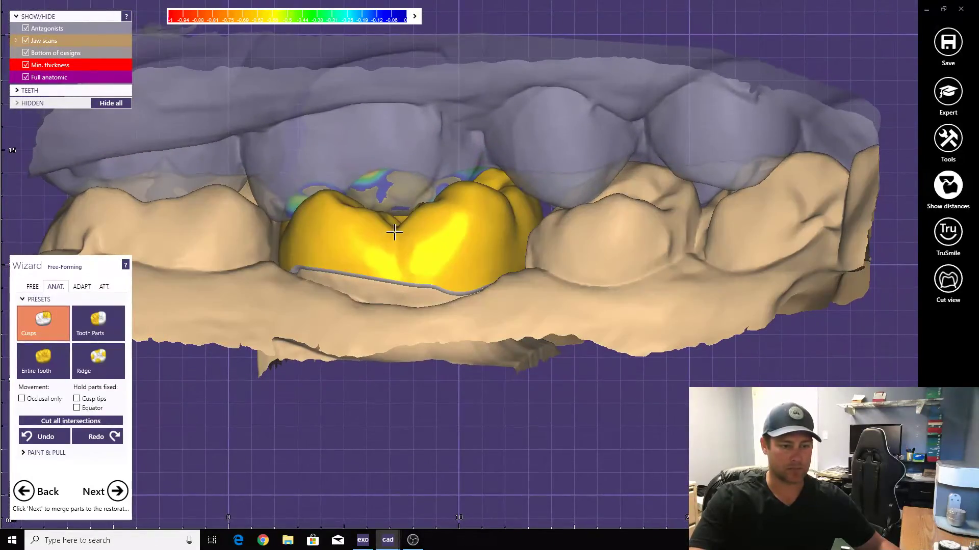
{"action": "scroll", "coordinate": [319, 229], "scroll_direction": "up", "scroll_amount": 2}
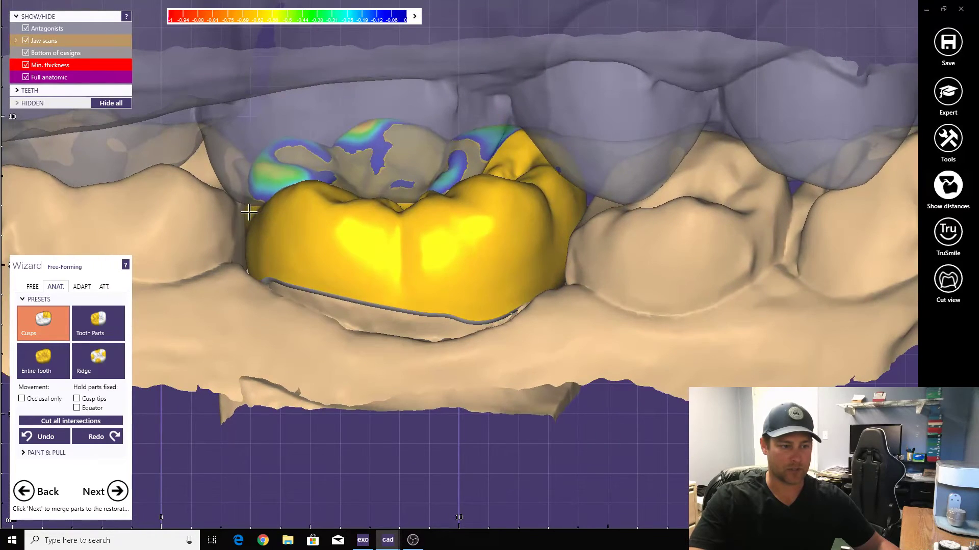
{"action": "right_click_drag", "start_coordinate": [348, 146], "coordinate": [383, 298]}
{"action": "right_click_drag", "start_coordinate": [482, 328], "coordinate": [170, 88]}
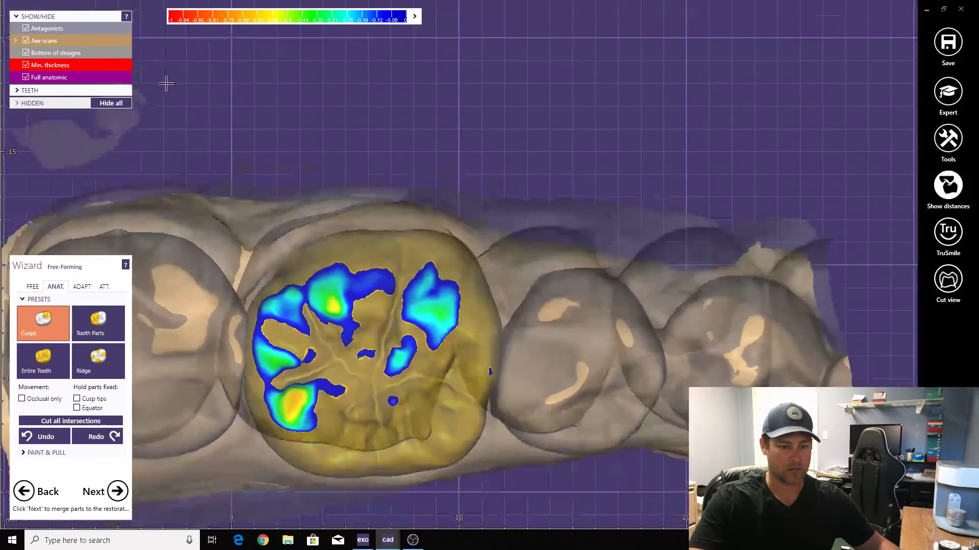
Hide the antagonists and adapt the crown's mesial contour toward the premolar with the Tooth Parts preset.
{"action": "left_click", "coordinate": [33, 30]}
{"action": "left_click", "coordinate": [97, 323]}
{"action": "scroll", "coordinate": [420, 291], "scroll_direction": "up", "scroll_amount": 3}
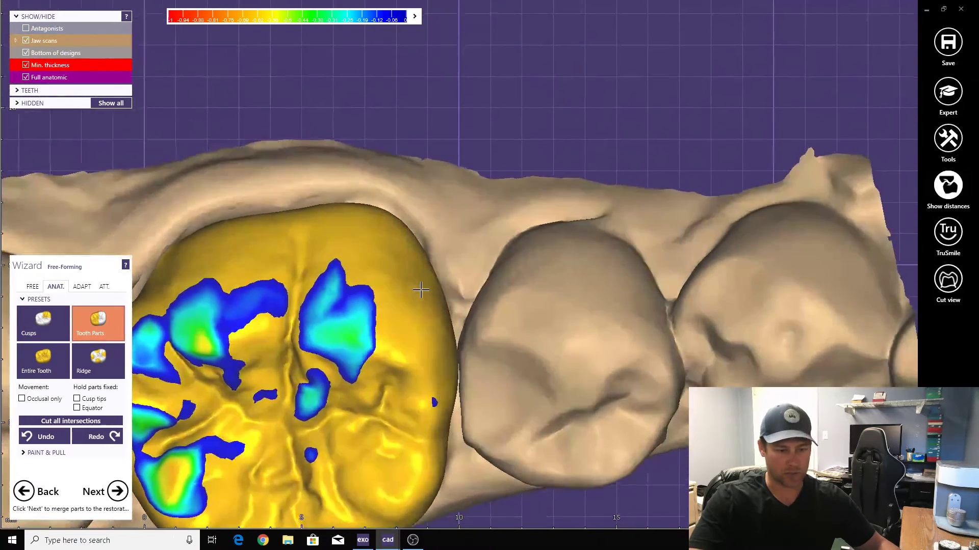
{"action": "right_click_drag", "start_coordinate": [427, 283], "coordinate": [397, 204]}
{"action": "scroll", "coordinate": [398, 204], "scroll_direction": "down", "scroll_amount": 1}
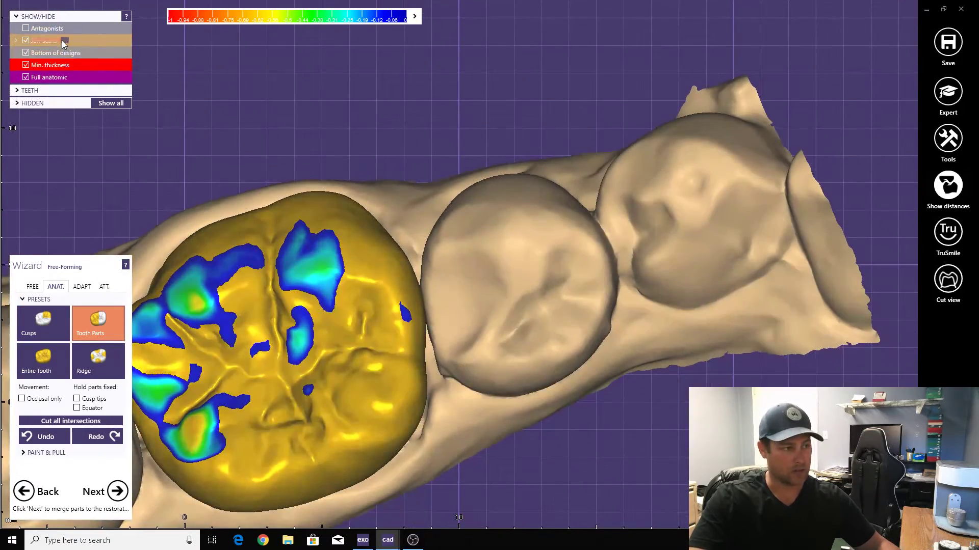
Make the jaw scans translucent and refine the crown's proximal surfaces with the Add/Remove brush.
{"action": "left_click_drag", "start_coordinate": [61, 41], "coordinate": [48, 42]}
{"action": "right_click_drag", "start_coordinate": [214, 168], "coordinate": [168, 351]}
{"action": "scroll", "coordinate": [168, 352], "scroll_direction": "up", "scroll_amount": 1}
{"action": "left_click", "coordinate": [33, 287]}
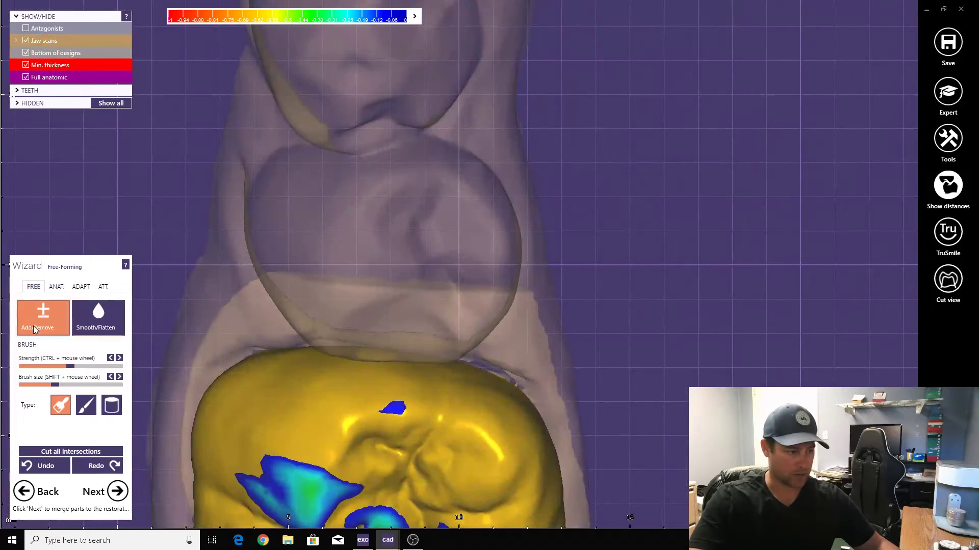
{"action": "right_click_drag", "start_coordinate": [382, 367], "coordinate": [358, 406]}
{"action": "scroll", "coordinate": [358, 406], "scroll_direction": "up", "scroll_amount": 1}
{"action": "scroll", "coordinate": [393, 379], "scroll_direction": "down", "scroll_amount": 1}
{"action": "mouse_move", "coordinate": [201, 356]}
{"action": "right_mouse_down"}
{"action": "mouse_move", "coordinate": [322, 251]}
{"action": "mouse_move", "coordinate": [171, 264]}
{"action": "right_mouse_up"}
{"action": "scroll", "coordinate": [423, 292], "scroll_direction": "down", "scroll_amount": 2}
{"action": "right_click_drag", "start_coordinate": [424, 292], "coordinate": [371, 242]}
{"action": "mouse_move", "coordinate": [365, 443]}
{"action": "right_mouse_down"}
{"action": "mouse_move", "coordinate": [401, 313]}
{"action": "mouse_move", "coordinate": [403, 326]}
{"action": "mouse_move", "coordinate": [448, 285]}
{"action": "mouse_move", "coordinate": [408, 262]}
{"action": "right_mouse_up"}
{"action": "scroll", "coordinate": [409, 262], "scroll_direction": "up", "scroll_amount": 1}
{"action": "right_click_drag", "start_coordinate": [212, 343], "coordinate": [199, 305]}
Refine the crown's proximal and lingual contours with the anatomic Tooth Parts and Cusps presets.
{"action": "left_click", "coordinate": [56, 287]}
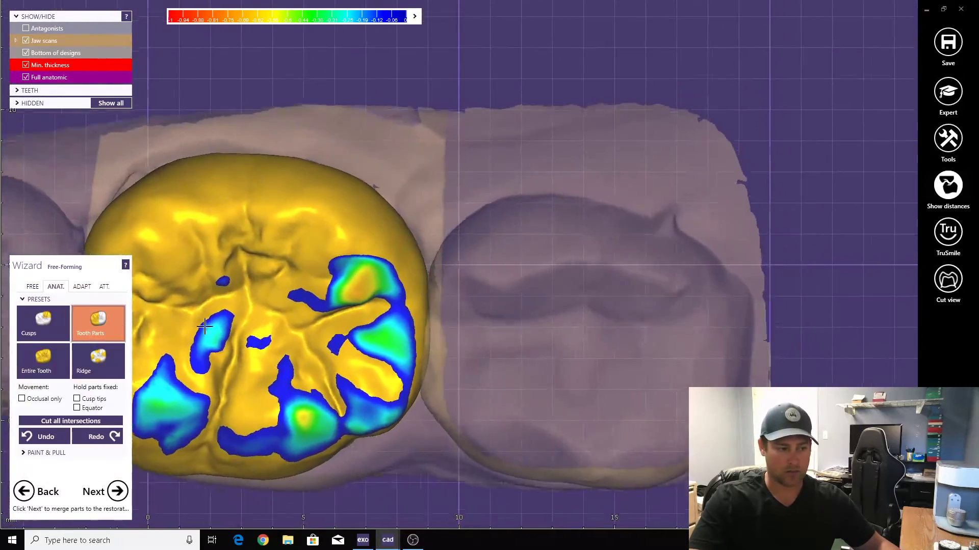
{"action": "scroll", "coordinate": [416, 261], "scroll_direction": "up", "scroll_amount": 1}
{"action": "right_click_drag", "start_coordinate": [396, 251], "coordinate": [21, 338]}
{"action": "scroll", "coordinate": [411, 266], "scroll_direction": "down", "scroll_amount": 1}
{"action": "left_click", "coordinate": [50, 335]}
{"action": "right_click_drag", "start_coordinate": [225, 285], "coordinate": [343, 225]}
{"action": "scroll", "coordinate": [343, 224], "scroll_direction": "up", "scroll_amount": 1}
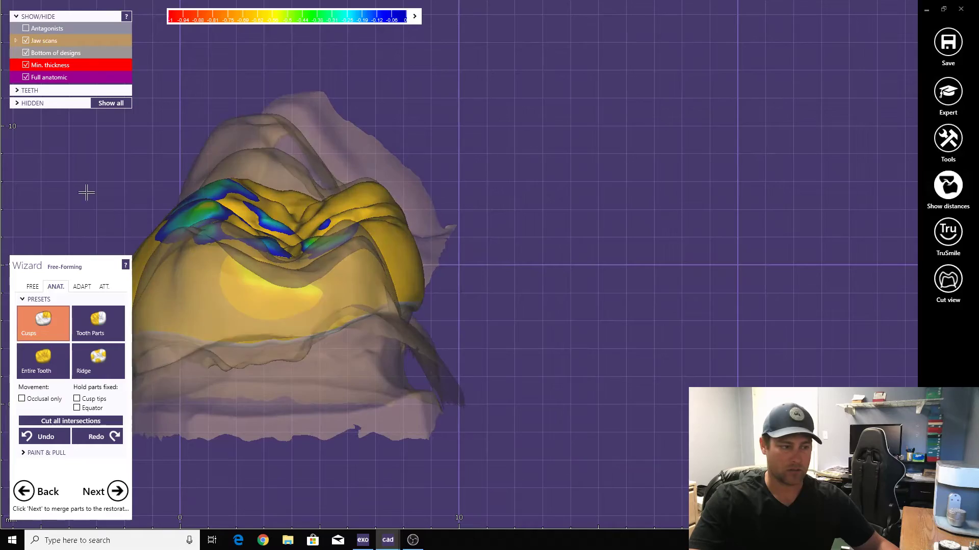
{"action": "scroll", "coordinate": [407, 258], "scroll_direction": "up", "scroll_amount": 2}
{"action": "right_click_drag", "start_coordinate": [433, 291], "coordinate": [58, 332]}
{"action": "scroll", "coordinate": [374, 272], "scroll_direction": "down", "scroll_amount": 2}
{"action": "left_click", "coordinate": [98, 324]}
{"action": "right_click_drag", "start_coordinate": [326, 240], "coordinate": [402, 214]}
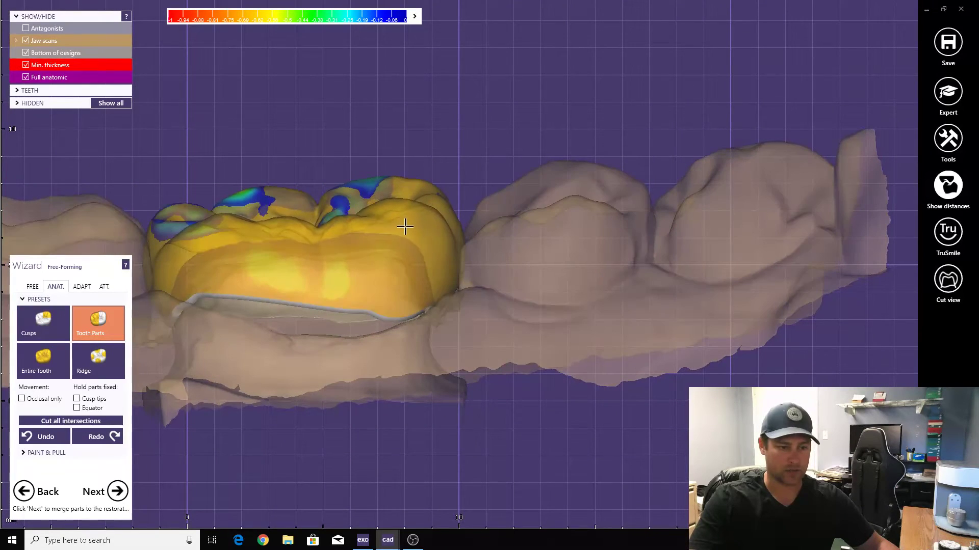
Show the antagonists, make the full anatomic crown opaque and adjust its cusps with the Cusps preset.
{"action": "left_click", "coordinate": [26, 29]}
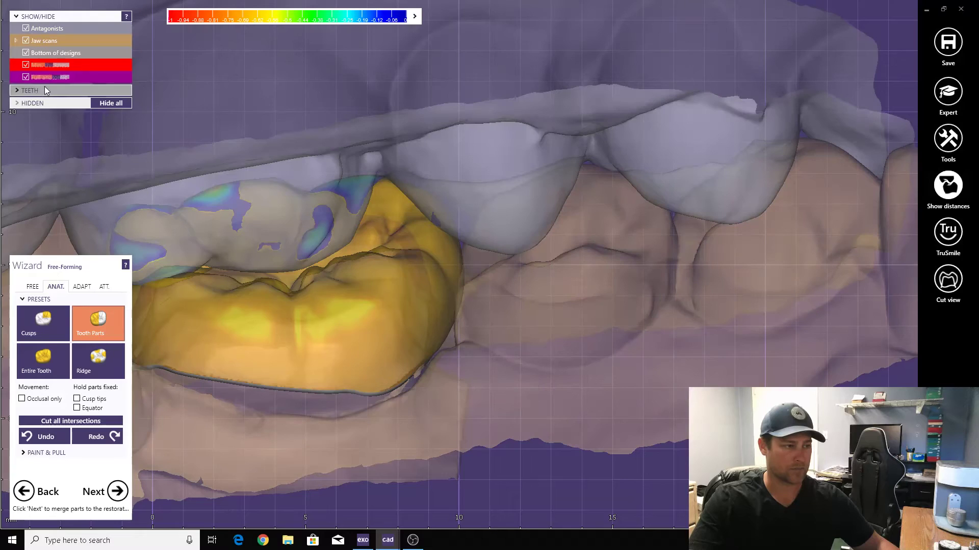
{"action": "left_click", "coordinate": [56, 79]}
{"action": "left_click", "coordinate": [30, 325]}
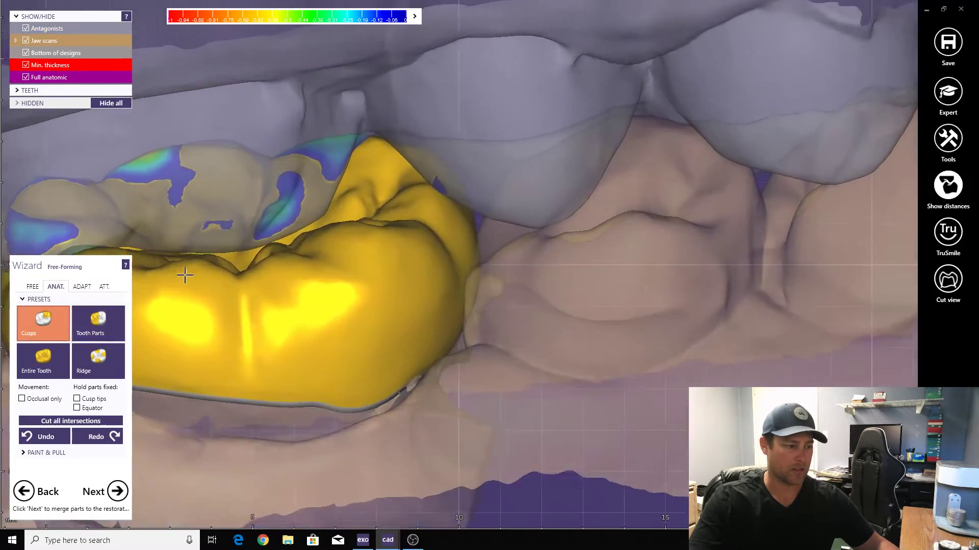
{"action": "right_click_drag", "start_coordinate": [239, 272], "coordinate": [258, 288]}
{"action": "scroll", "coordinate": [251, 263], "scroll_direction": "down", "scroll_amount": 3}
{"action": "scroll", "coordinate": [259, 288], "scroll_direction": "down", "scroll_amount": 1}
{"action": "scroll", "coordinate": [259, 287], "scroll_direction": "down", "scroll_amount": 1}
Smooth the crown's outer surface above the margin with the free-forming Smooth/Flatten brush.
{"action": "left_click", "coordinate": [33, 287]}
{"action": "right_click_drag", "start_coordinate": [358, 215], "coordinate": [358, 215]}
{"action": "scroll", "coordinate": [358, 216], "scroll_direction": "up", "scroll_amount": 4}
{"action": "scroll", "coordinate": [359, 216], "scroll_direction": "up", "scroll_amount": 1}
{"action": "mouse_move", "coordinate": [471, 197]}
{"action": "left_mouse_down"}
{"action": "mouse_move", "coordinate": [477, 179]}
{"action": "mouse_move", "coordinate": [511, 231]}
{"action": "mouse_move", "coordinate": [472, 231]}
{"action": "left_mouse_up"}
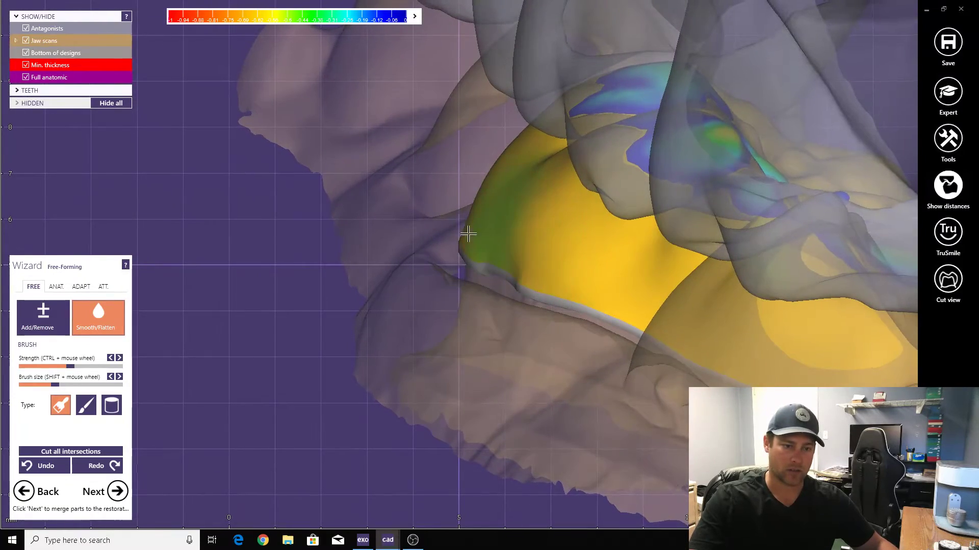
{"action": "right_click_drag", "start_coordinate": [487, 175], "coordinate": [487, 175]}
{"action": "scroll", "coordinate": [487, 174], "scroll_direction": "down", "scroll_amount": 2}
{"action": "scroll", "coordinate": [345, 199], "scroll_direction": "down", "scroll_amount": 2}
Shape the crown's buccal surface with the Add/Remove brush and smooth its mesiobuccal corner.
{"action": "right_click_drag", "start_coordinate": [346, 198], "coordinate": [345, 199]}
{"action": "right_click_drag", "start_coordinate": [273, 271], "coordinate": [272, 271]}
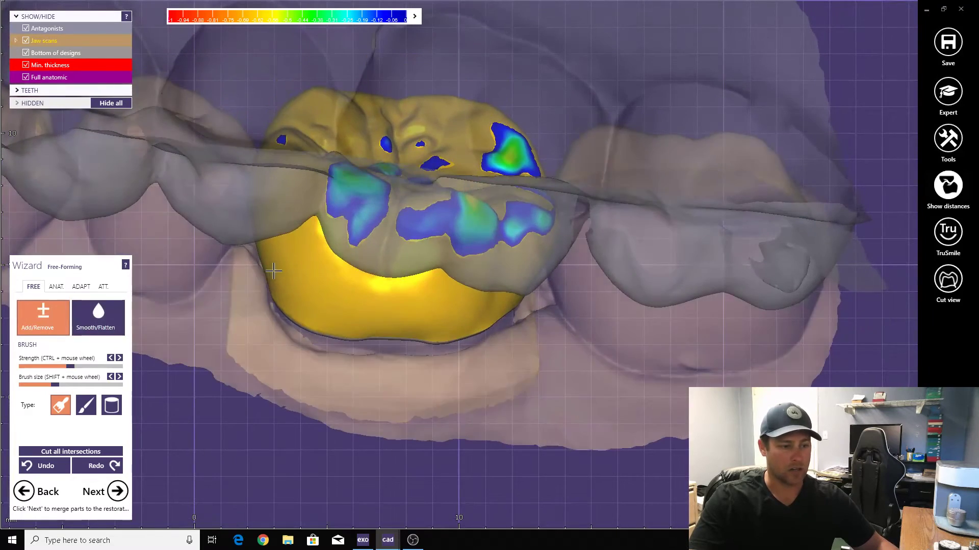
{"action": "right_click_drag", "start_coordinate": [369, 334], "coordinate": [369, 335]}
{"action": "scroll", "coordinate": [501, 317], "scroll_direction": "down", "scroll_amount": 1}
{"action": "right_click_drag", "start_coordinate": [500, 317], "coordinate": [500, 317]}
{"action": "scroll", "coordinate": [501, 317], "scroll_direction": "down", "scroll_amount": 1}
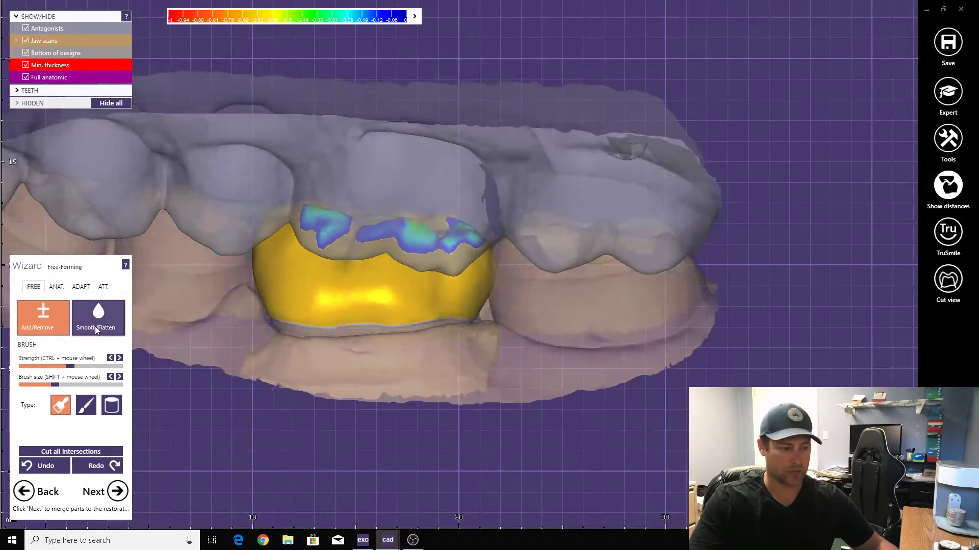
{"action": "left_click", "coordinate": [100, 333]}
{"action": "right_click_drag", "start_coordinate": [271, 309], "coordinate": [271, 310]}
{"action": "scroll", "coordinate": [271, 310], "scroll_direction": "up", "scroll_amount": 1}
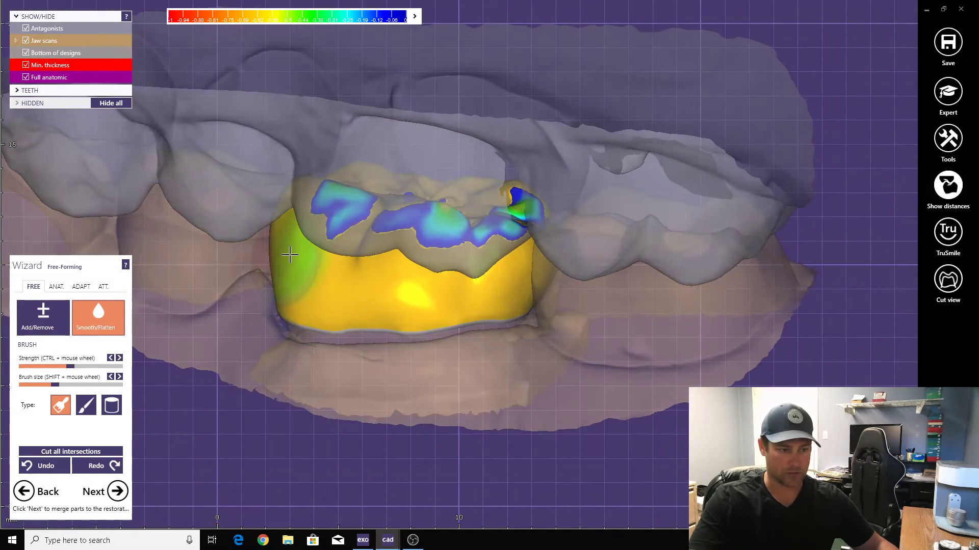
{"action": "right_click_drag", "start_coordinate": [428, 322], "coordinate": [336, 324]}
{"action": "scroll", "coordinate": [429, 322], "scroll_direction": "down", "scroll_amount": 3}
{"action": "scroll", "coordinate": [336, 325], "scroll_direction": "up", "scroll_amount": 1}
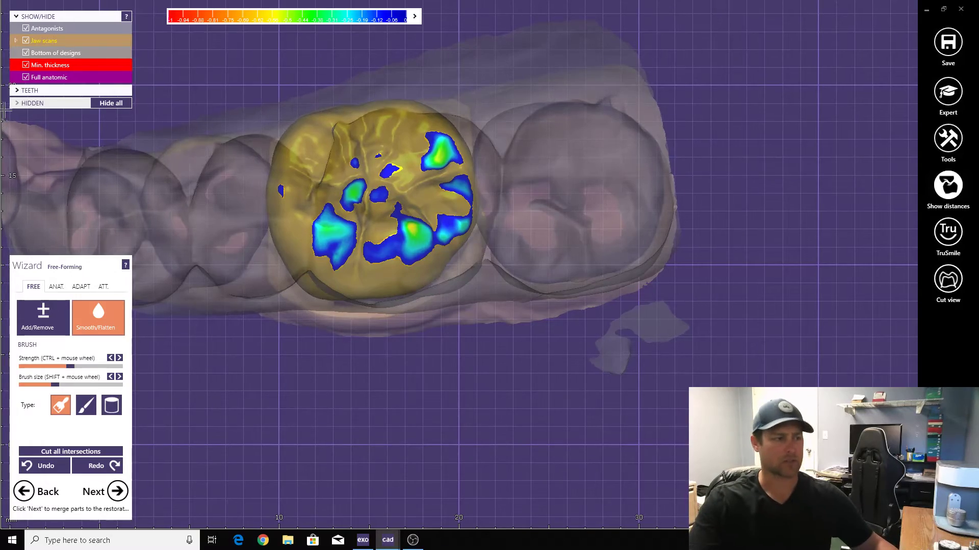
Hide the antagonists and reshape the crown's mesial contact surface at the premolar with the Add/Remove brush.
{"action": "left_click", "coordinate": [28, 31]}
{"action": "right_click_drag", "start_coordinate": [147, 169], "coordinate": [140, 242]}
{"action": "scroll", "coordinate": [151, 256], "scroll_direction": "up", "scroll_amount": 2}
{"action": "left_click", "coordinate": [67, 306]}
{"action": "scroll", "coordinate": [284, 265], "scroll_direction": "up", "scroll_amount": 3}
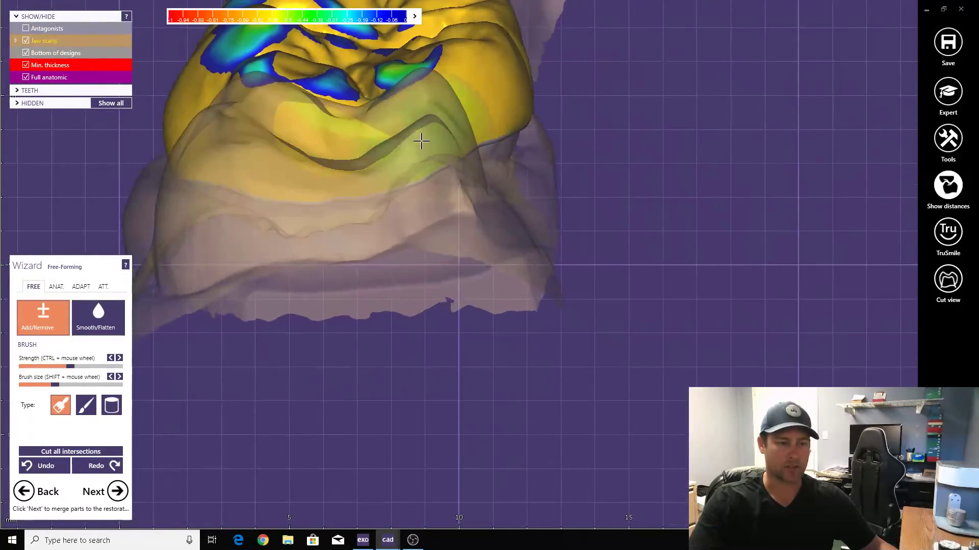
{"action": "right_click_drag", "start_coordinate": [290, 154], "coordinate": [290, 184]}
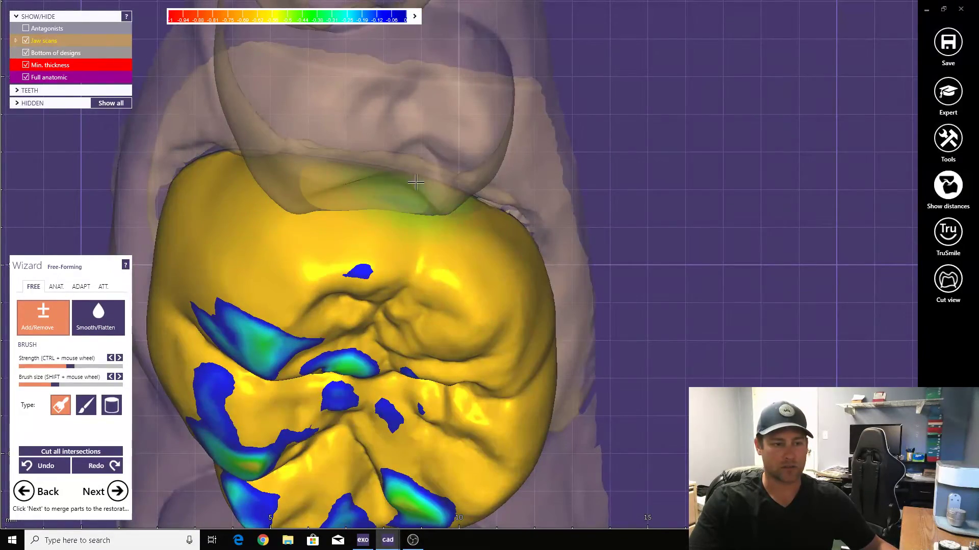
{"action": "scroll", "coordinate": [465, 208], "scroll_direction": "down", "scroll_amount": 2}
{"action": "right_click_drag", "start_coordinate": [465, 207], "coordinate": [370, 225]}
Smooth the crown's contact surface at the neighbouring tooth with the Smooth/Flatten brush.
{"action": "left_click", "coordinate": [100, 320]}
{"action": "right_click_drag", "start_coordinate": [466, 255], "coordinate": [376, 273]}
{"action": "right_click_drag", "start_coordinate": [311, 224], "coordinate": [125, 378]}
{"action": "scroll", "coordinate": [483, 500], "scroll_direction": "down", "scroll_amount": 3}
{"action": "scroll", "coordinate": [190, 382], "scroll_direction": "up", "scroll_amount": 1}
{"action": "scroll", "coordinate": [124, 377], "scroll_direction": "up", "scroll_amount": 3}
{"action": "right_click_drag", "start_coordinate": [67, 82], "coordinate": [102, 316]}
{"action": "scroll", "coordinate": [219, 291], "scroll_direction": "up", "scroll_amount": 3}
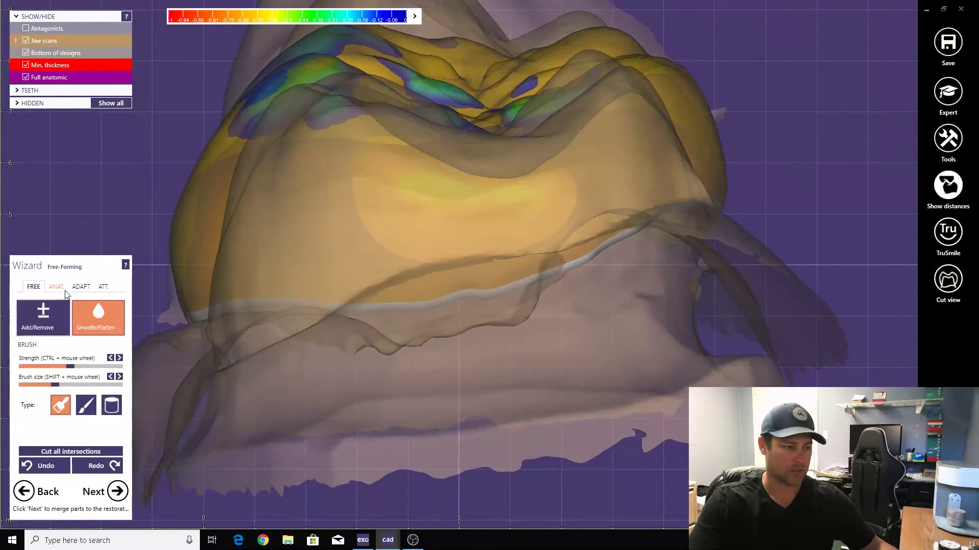
Adjust the full anatomic crown's opacity and refine its outer surface with the free-forming Smooth/Flatten and Add/Remove brushes.
{"action": "left_click", "coordinate": [56, 287]}
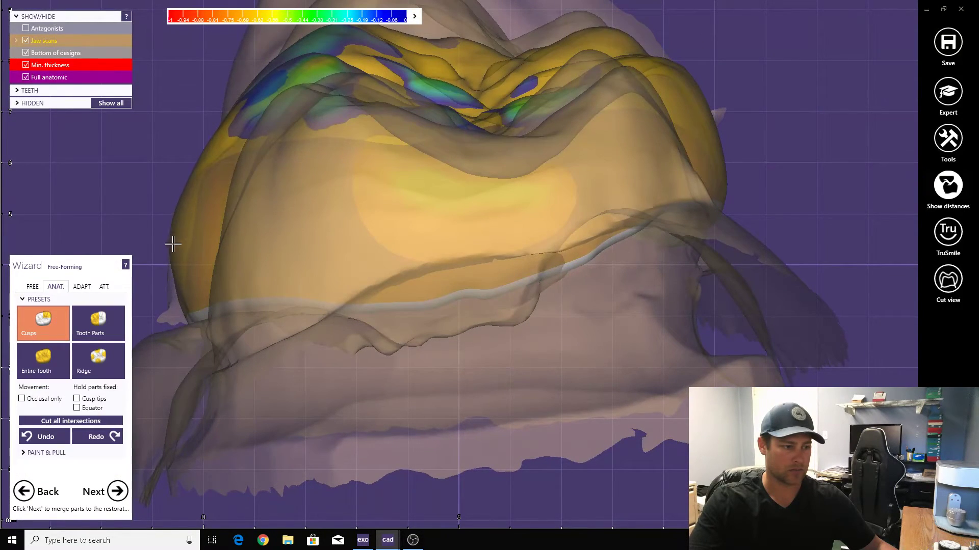
{"action": "left_click", "coordinate": [34, 287]}
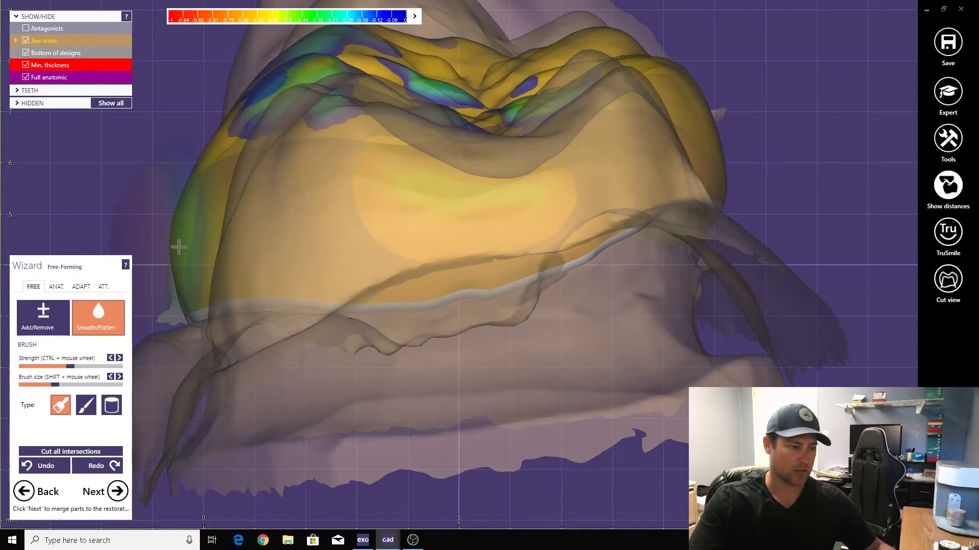
{"action": "right_click_drag", "start_coordinate": [179, 247], "coordinate": [276, 267]}
{"action": "scroll", "coordinate": [276, 267], "scroll_direction": "down", "scroll_amount": 3}
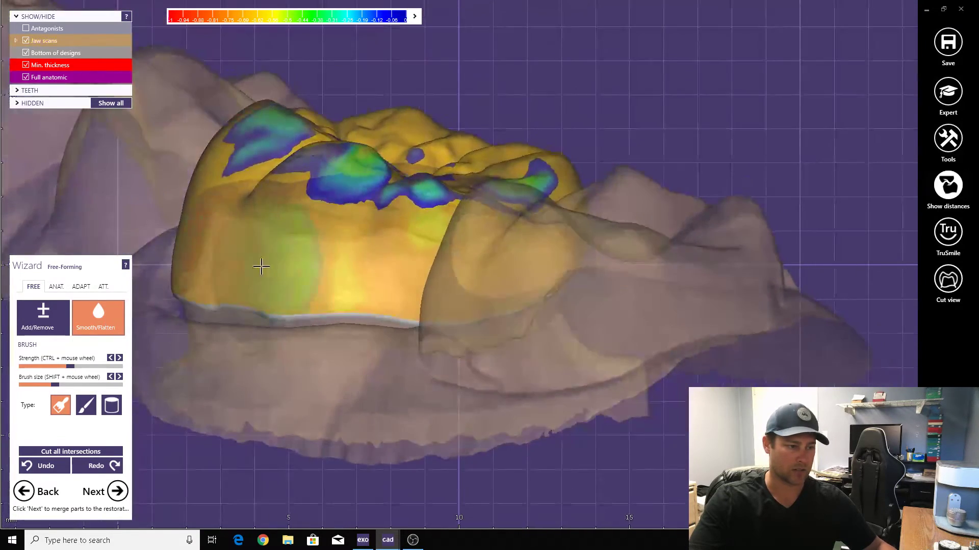
{"action": "left_click_drag", "start_coordinate": [58, 79], "coordinate": [88, 82]}
{"action": "right_click_drag", "start_coordinate": [219, 163], "coordinate": [204, 332]}
{"action": "scroll", "coordinate": [224, 255], "scroll_direction": "down", "scroll_amount": 4}
{"action": "left_click", "coordinate": [54, 321]}
{"action": "right_click_drag", "start_coordinate": [280, 406], "coordinate": [289, 355]}
{"action": "right_click_drag", "start_coordinate": [223, 390], "coordinate": [214, 438]}
{"action": "scroll", "coordinate": [221, 420], "scroll_direction": "down", "scroll_amount": 3}
Adapt the crown to the antagonists by cutting its occlusal intersections.
{"action": "left_click", "coordinate": [76, 289]}
{"action": "left_click", "coordinate": [79, 331]}
{"action": "right_click_drag", "start_coordinate": [342, 359], "coordinate": [354, 306]}
{"action": "scroll", "coordinate": [349, 321], "scroll_direction": "down", "scroll_amount": 3}
Switch to expert mode, open the articulator's manual jaw correction and position the models at the occlusion plane.
{"action": "left_click", "coordinate": [948, 91]}
{"action": "left_click", "coordinate": [948, 139]}
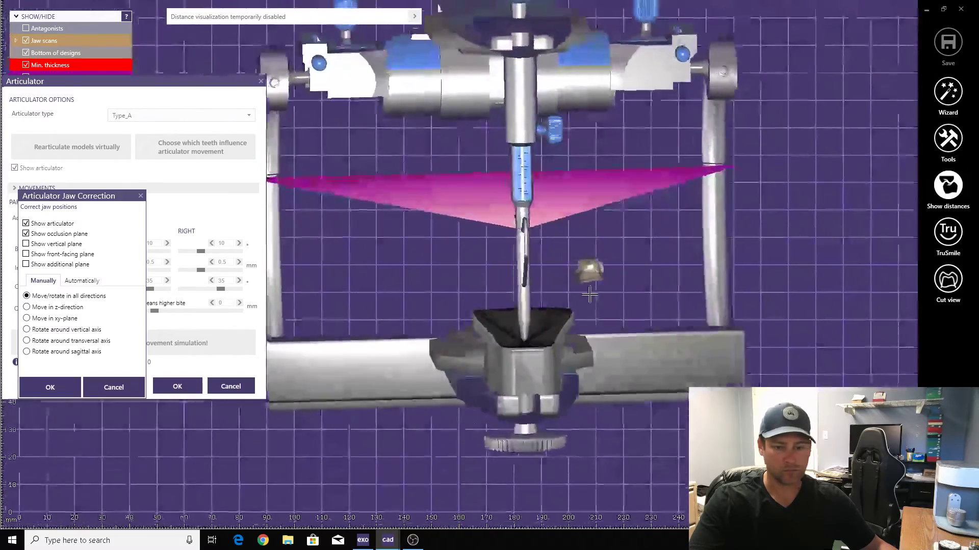
{"action": "right_click_drag", "start_coordinate": [589, 294], "coordinate": [627, 290]}
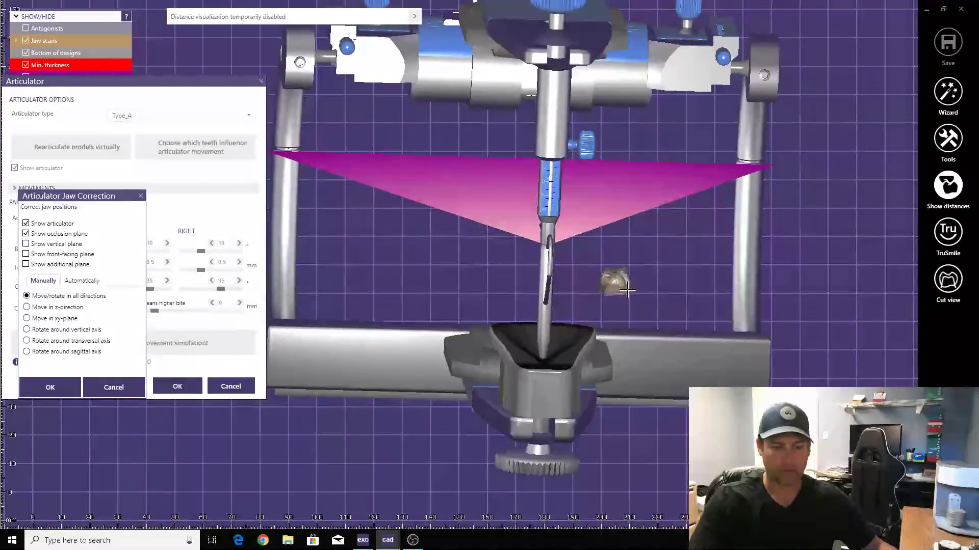
{"action": "scroll", "coordinate": [572, 284], "scroll_direction": "up", "scroll_amount": 3}
{"action": "right_click_drag", "start_coordinate": [583, 232], "coordinate": [533, 349]}
{"action": "left_click_drag", "start_coordinate": [536, 349], "coordinate": [594, 347]}
{"action": "right_click_drag", "start_coordinate": [595, 348], "coordinate": [586, 305]}
{"action": "left_click_drag", "start_coordinate": [538, 269], "coordinate": [537, 291]}
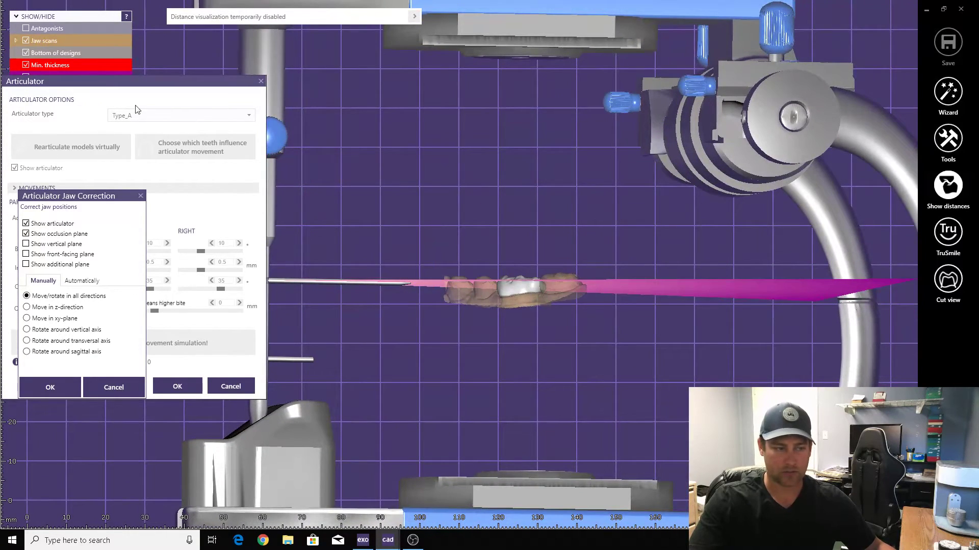
Show the antagonists, rotate the jaws in line with the occlusion plane and accept the jaw correction.
{"action": "left_click", "coordinate": [26, 29]}
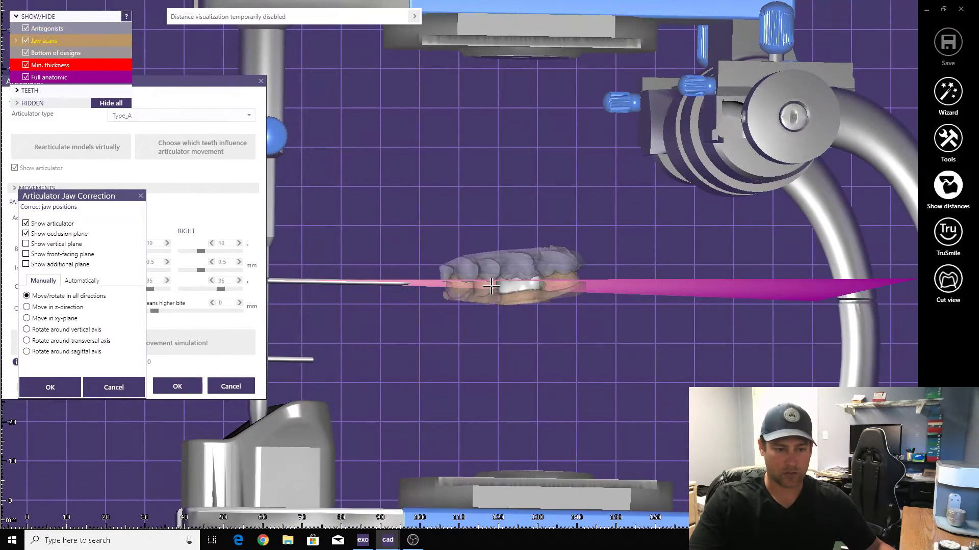
{"action": "scroll", "coordinate": [491, 287], "scroll_direction": "up", "scroll_amount": 1}
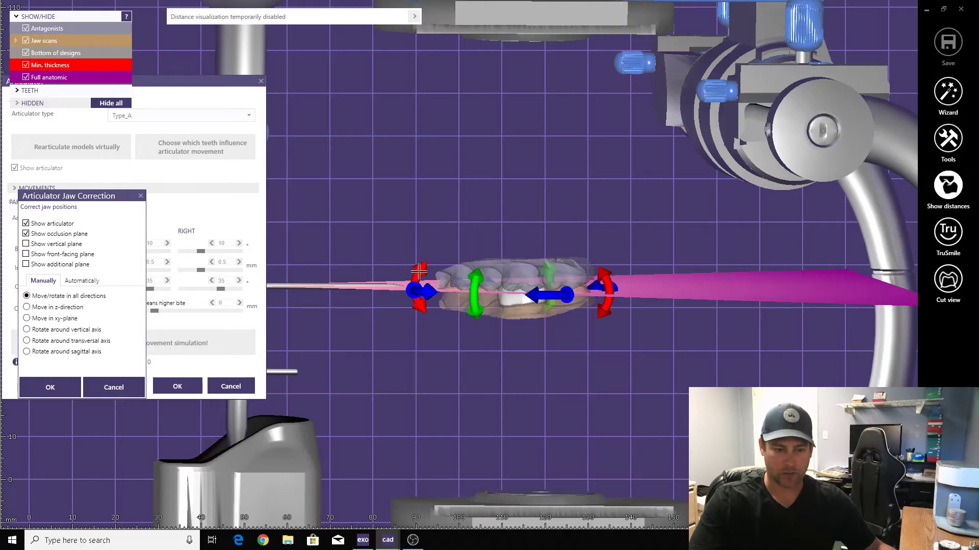
{"action": "left_click_drag", "start_coordinate": [419, 271], "coordinate": [430, 351]}
{"action": "left_click_drag", "start_coordinate": [421, 312], "coordinate": [419, 239]}
{"action": "right_click_drag", "start_coordinate": [455, 307], "coordinate": [209, 321]}
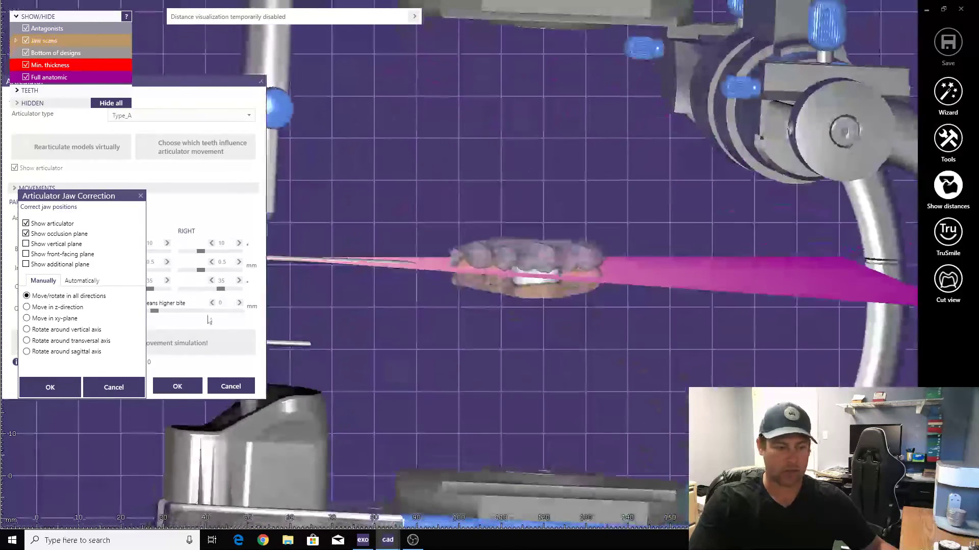
{"action": "left_click", "coordinate": [49, 388]}
{"action": "left_click", "coordinate": [360, 290]}
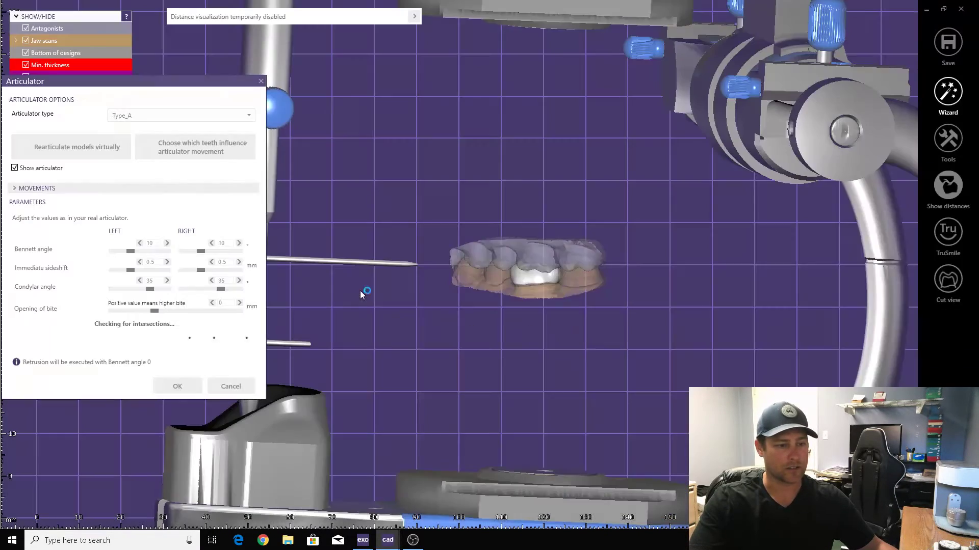
Simulate only protrusion and left laterotrusion on the Denar Mark 330 articulator, excluding retrusion and right laterotrusion, and accept the simulation.
{"action": "left_click", "coordinate": [122, 116]}
{"action": "left_click", "coordinate": [133, 134]}
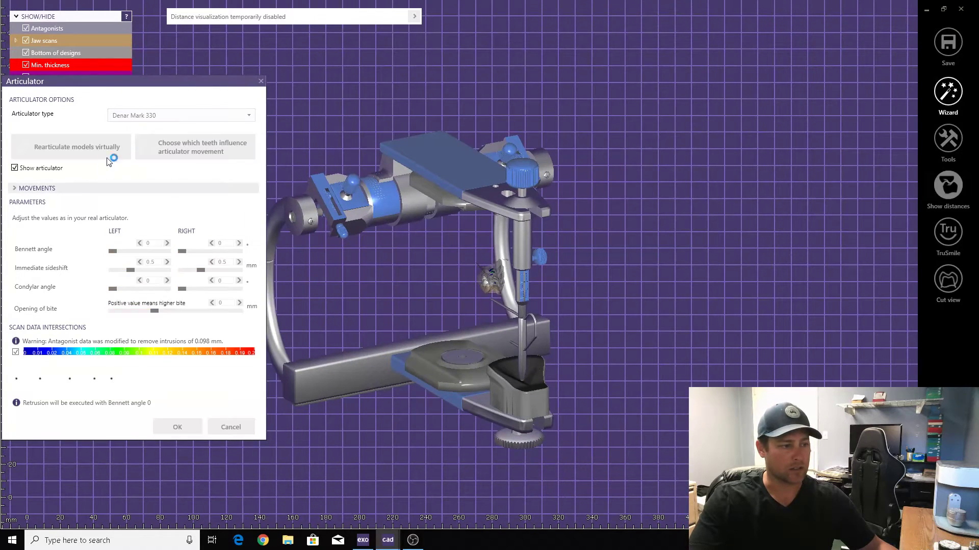
{"action": "left_click", "coordinate": [62, 189]}
{"action": "left_click", "coordinate": [33, 226]}
{"action": "left_click", "coordinate": [30, 263]}
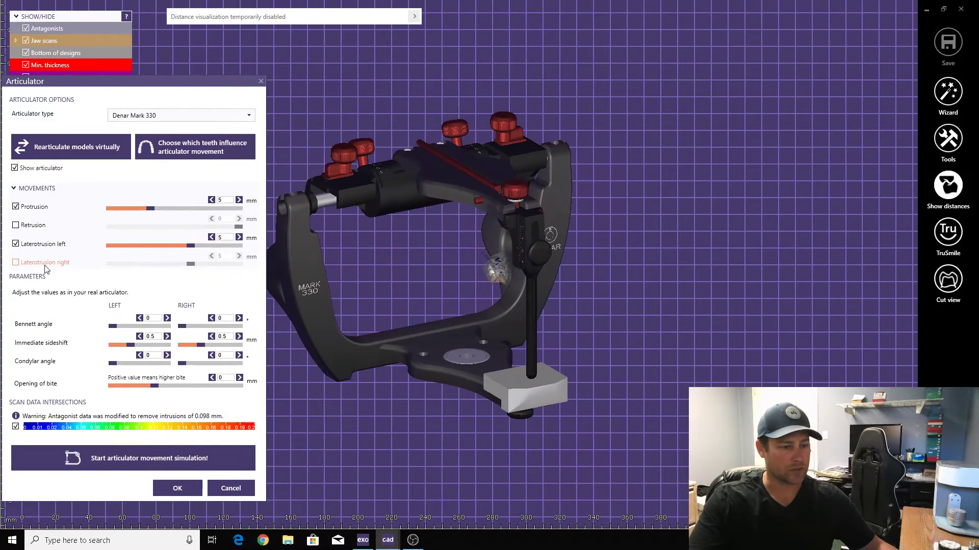
{"action": "left_click", "coordinate": [87, 454]}
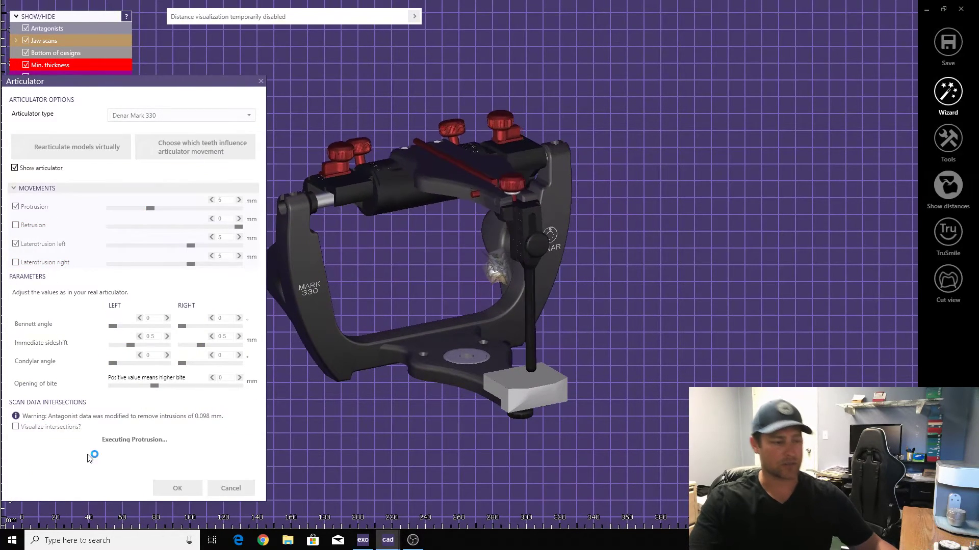
{"action": "left_click", "coordinate": [178, 488]}
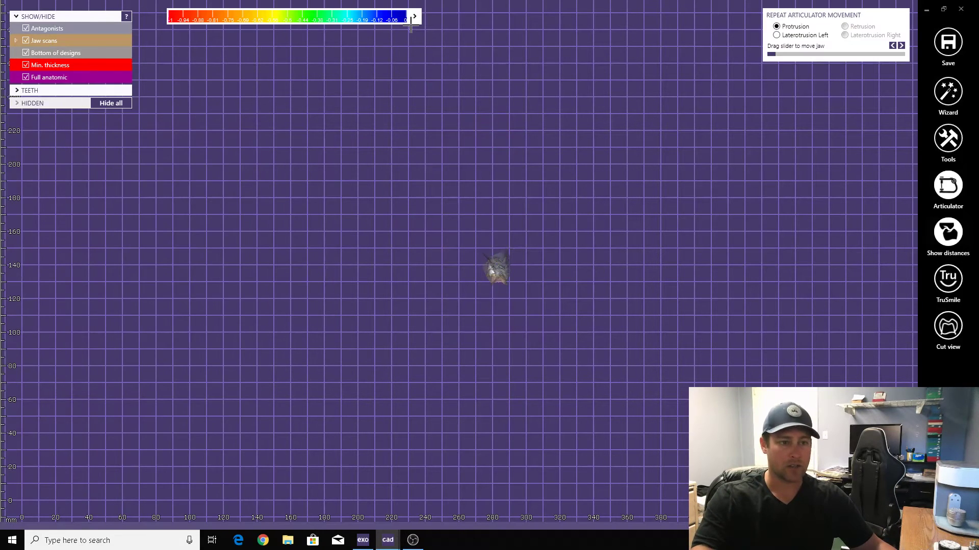
Include the dynamic movements in the intersection display, return to the free-forming wizard and hide the antagonists.
{"action": "left_click", "coordinate": [413, 17]}
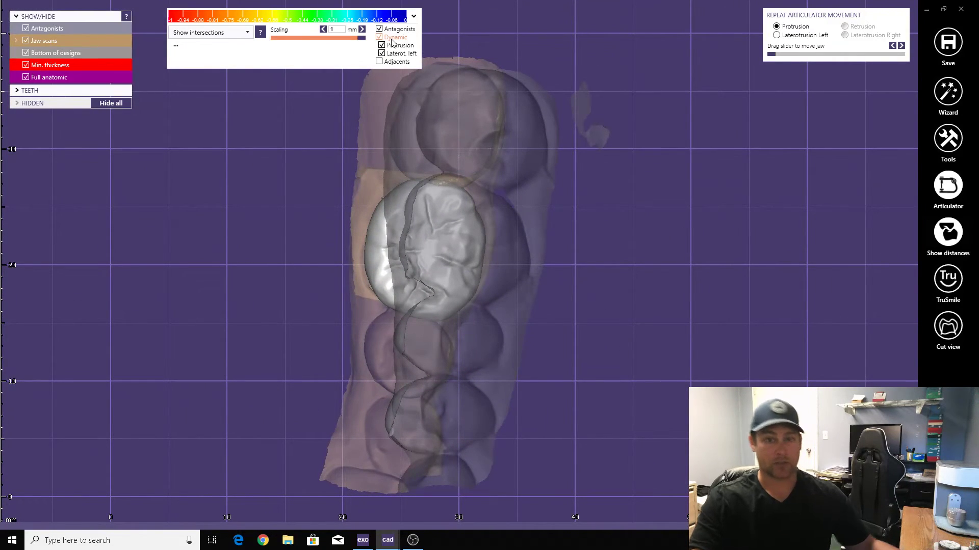
{"action": "left_click", "coordinate": [392, 40]}
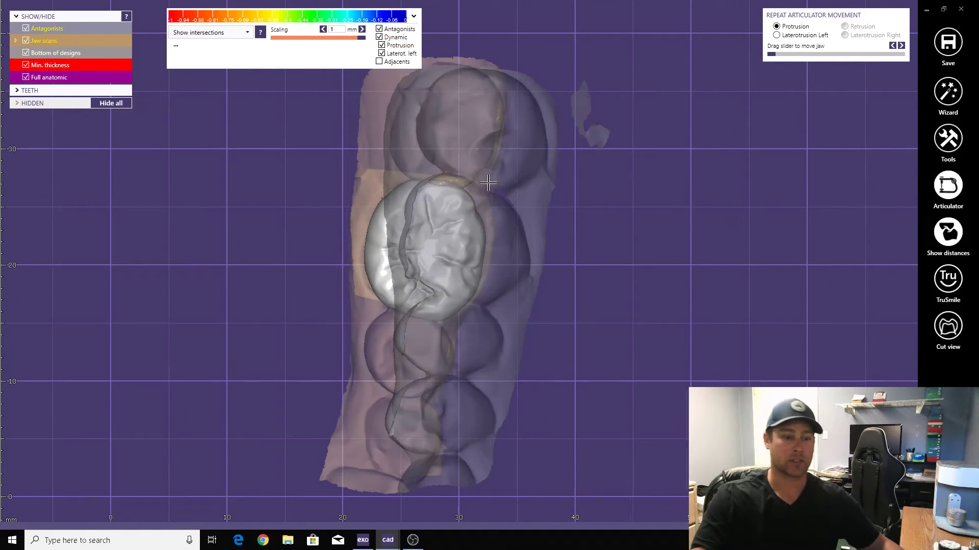
{"action": "scroll", "coordinate": [448, 198], "scroll_direction": "up", "scroll_amount": 4}
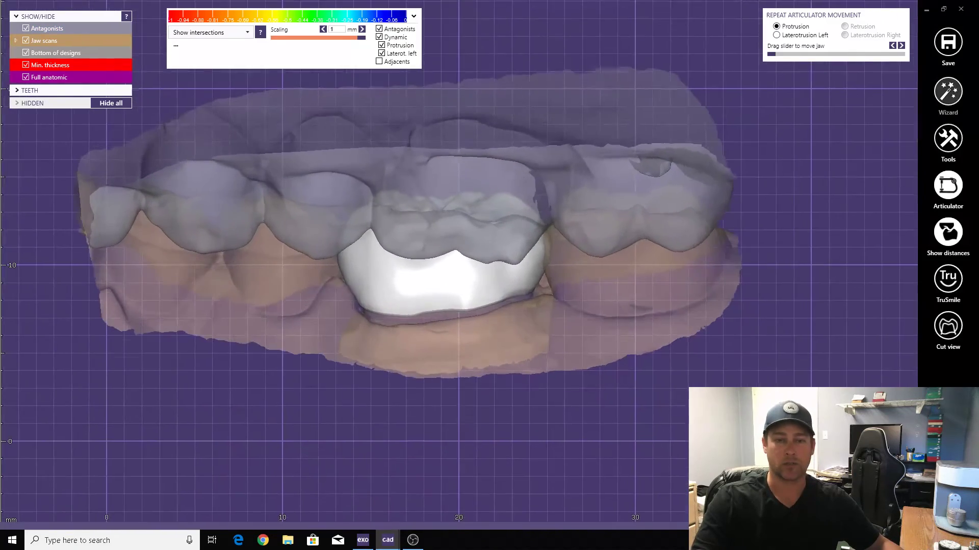
{"action": "left_click", "coordinate": [948, 99]}
{"action": "right_click_drag", "start_coordinate": [331, 248], "coordinate": [326, 301]}
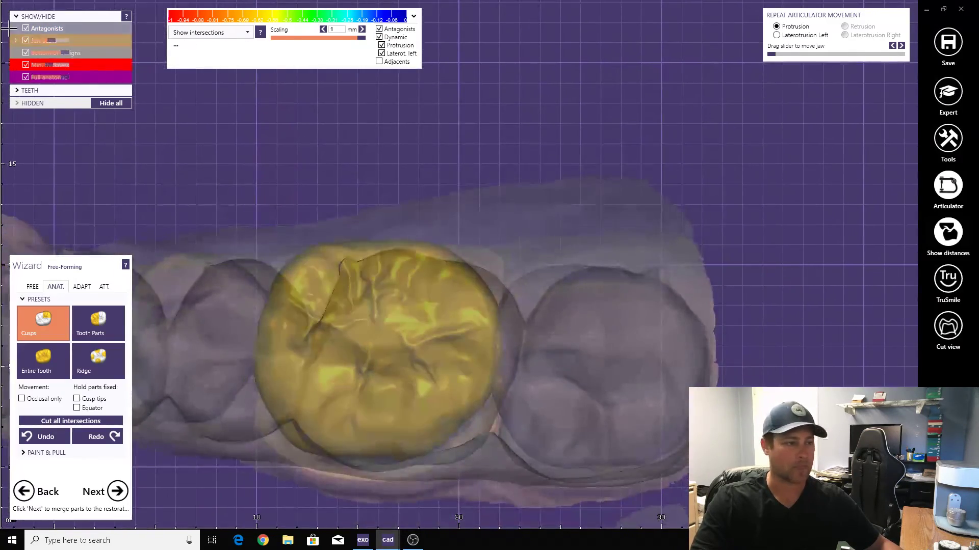
{"action": "left_click", "coordinate": [26, 29]}
{"action": "right_click_drag", "start_coordinate": [47, 115], "coordinate": [79, 210]}
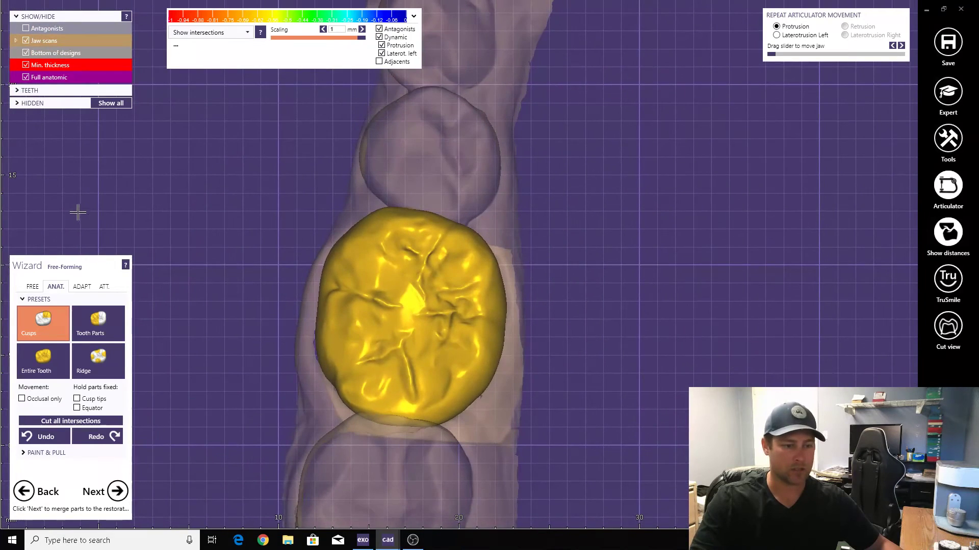
Cut the crown's occlusal intersections with dynamic occlusion and set the desired distance for full contour parts to 0.37 mm.
{"action": "left_click", "coordinate": [82, 287]}
{"action": "left_click", "coordinate": [76, 332]}
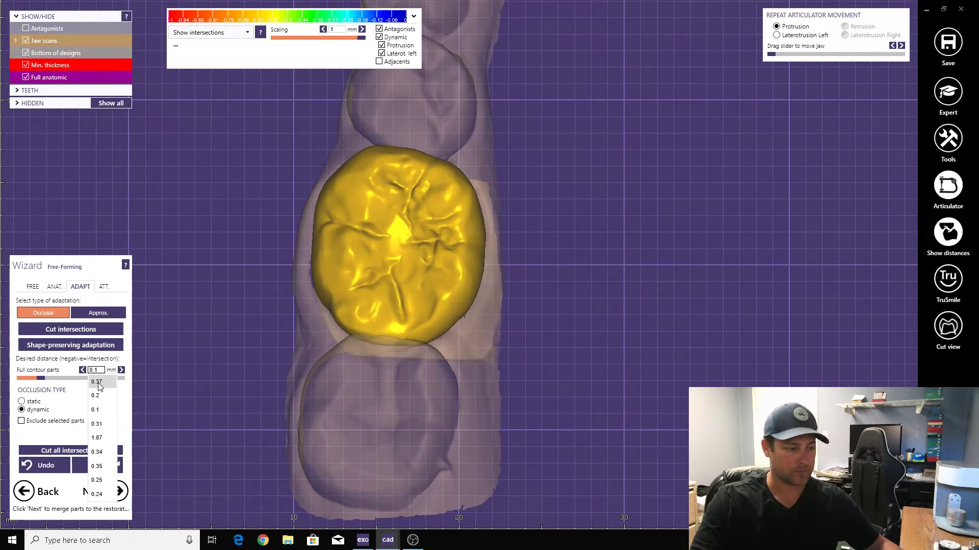
{"action": "left_click", "coordinate": [98, 382]}
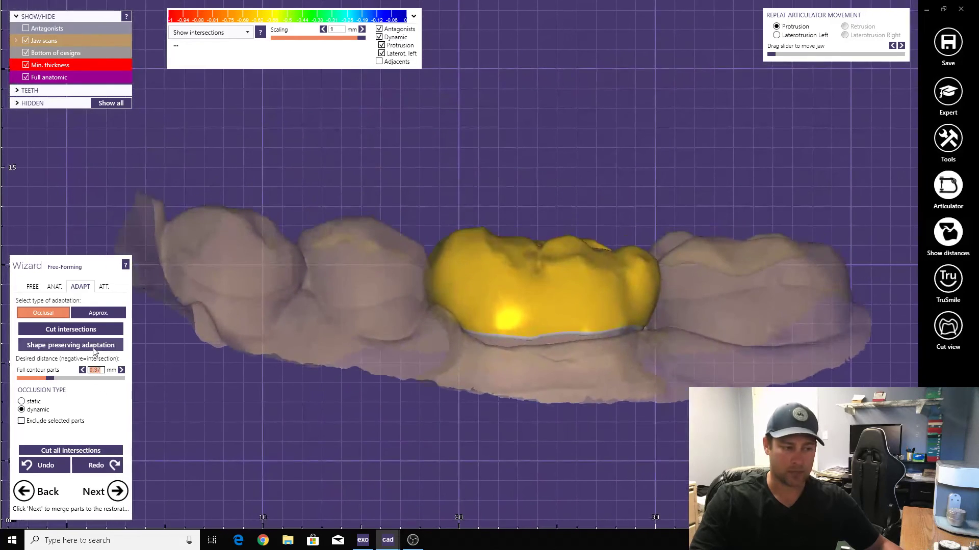
Smooth the crown's cusps and occlusal ridges with the Smooth/Flatten cylinder brush at the smallest brush size.
{"action": "left_click", "coordinate": [34, 287]}
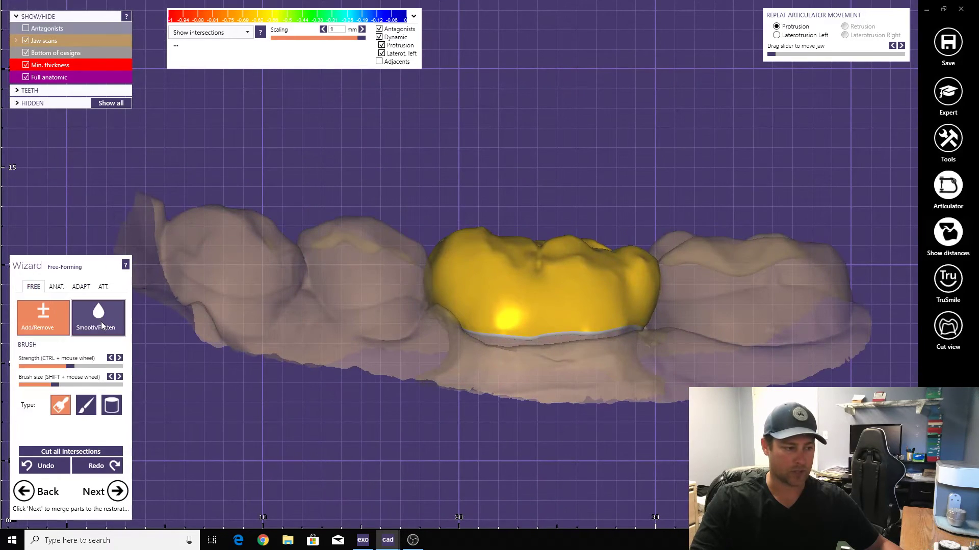
{"action": "left_click", "coordinate": [25, 386]}
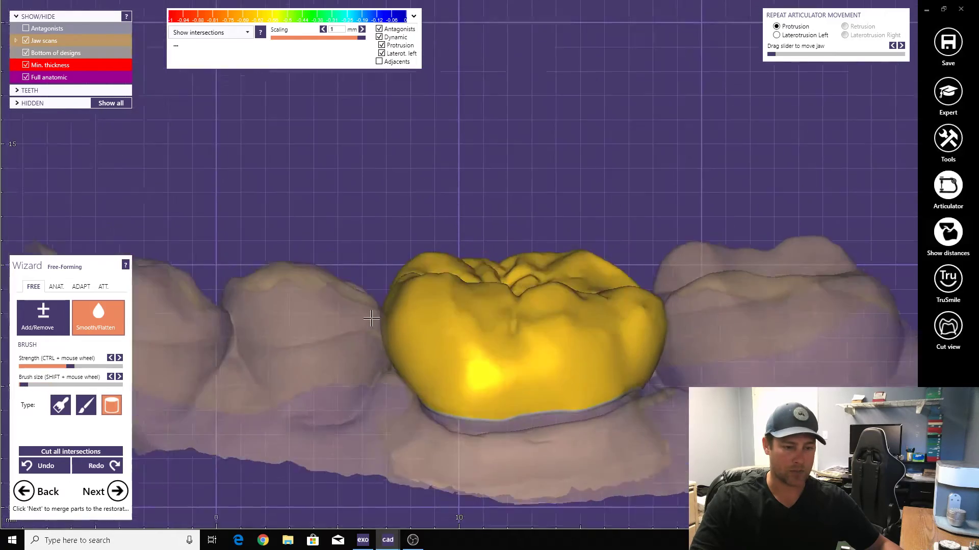
{"action": "mouse_move", "coordinate": [458, 423]}
{"action": "right_mouse_down"}
{"action": "mouse_move", "coordinate": [509, 413]}
{"action": "mouse_move", "coordinate": [554, 381]}
{"action": "mouse_move", "coordinate": [408, 367]}
{"action": "mouse_move", "coordinate": [389, 298]}
{"action": "mouse_move", "coordinate": [371, 291]}
{"action": "mouse_move", "coordinate": [415, 323]}
{"action": "mouse_move", "coordinate": [351, 265]}
{"action": "right_mouse_up"}
{"action": "scroll", "coordinate": [407, 367], "scroll_direction": "down", "scroll_amount": 3}
{"action": "scroll", "coordinate": [415, 322], "scroll_direction": "up", "scroll_amount": 5}
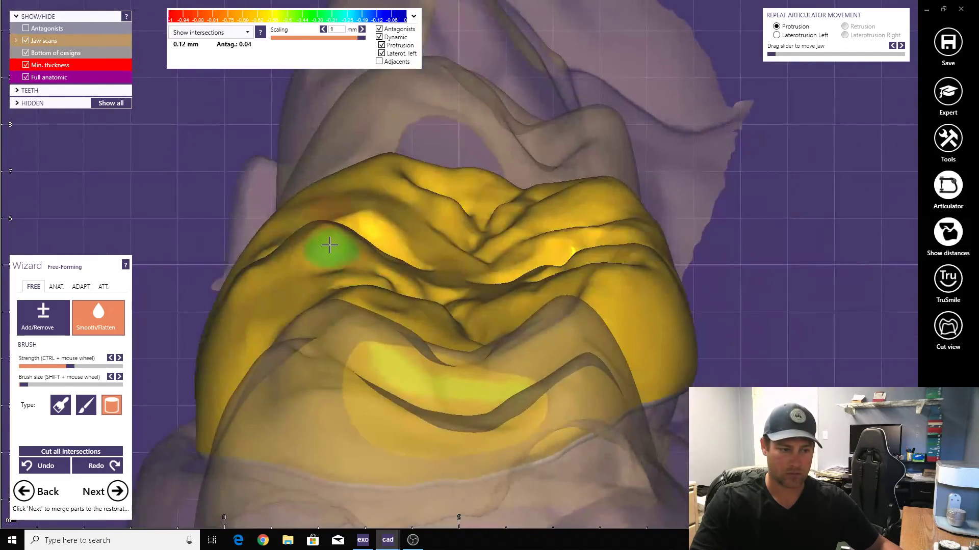
{"action": "scroll", "coordinate": [239, 288], "scroll_direction": "down", "scroll_amount": 3}
{"action": "mouse_move", "coordinate": [239, 288]}
{"action": "right_mouse_down"}
{"action": "mouse_move", "coordinate": [392, 321]}
{"action": "mouse_move", "coordinate": [556, 284]}
{"action": "mouse_move", "coordinate": [408, 280]}
{"action": "right_mouse_up"}
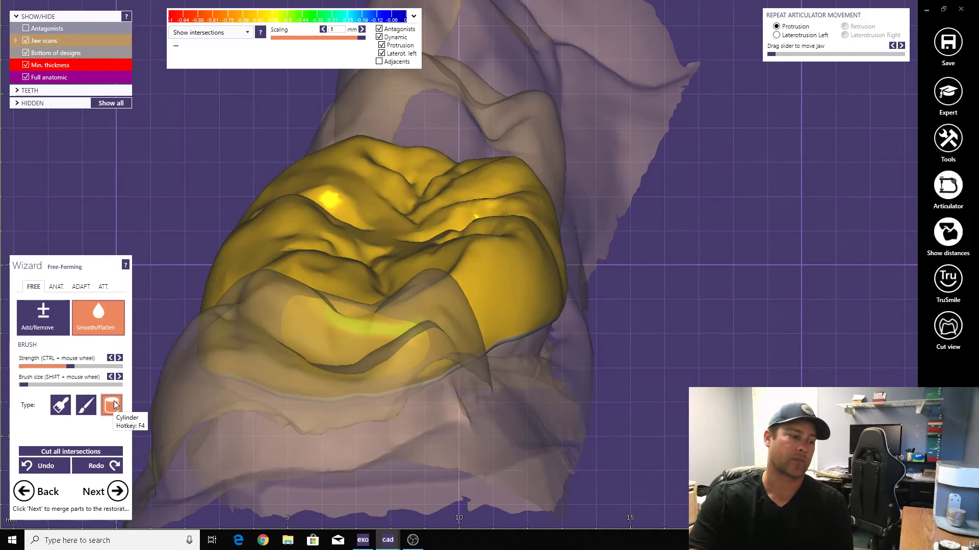
{"action": "right_click_drag", "start_coordinate": [500, 240], "coordinate": [448, 274]}
{"action": "scroll", "coordinate": [449, 274], "scroll_direction": "up", "scroll_amount": 2}
{"action": "right_click_drag", "start_coordinate": [446, 230], "coordinate": [447, 239]}
{"action": "scroll", "coordinate": [389, 284], "scroll_direction": "down", "scroll_amount": 2}
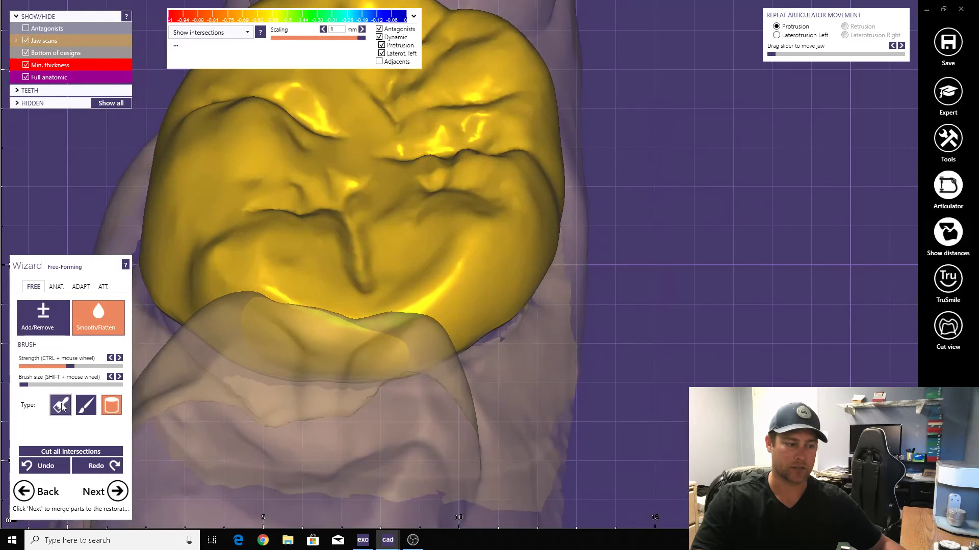
Refine the crown's occlusal surface and marginal ridge with the Smooth/Flatten tool, alternating between brush types.
{"action": "left_click", "coordinate": [61, 406]}
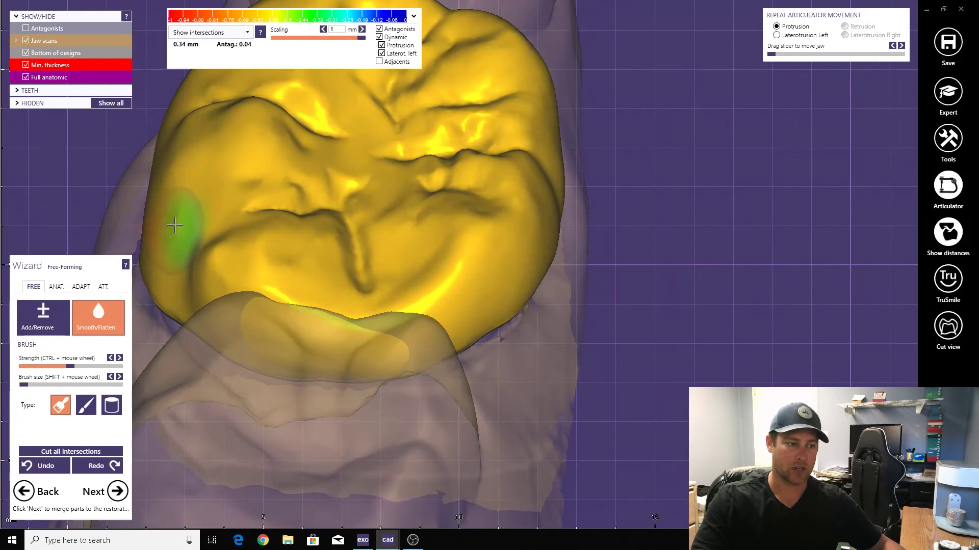
{"action": "right_click_drag", "start_coordinate": [393, 148], "coordinate": [233, 291]}
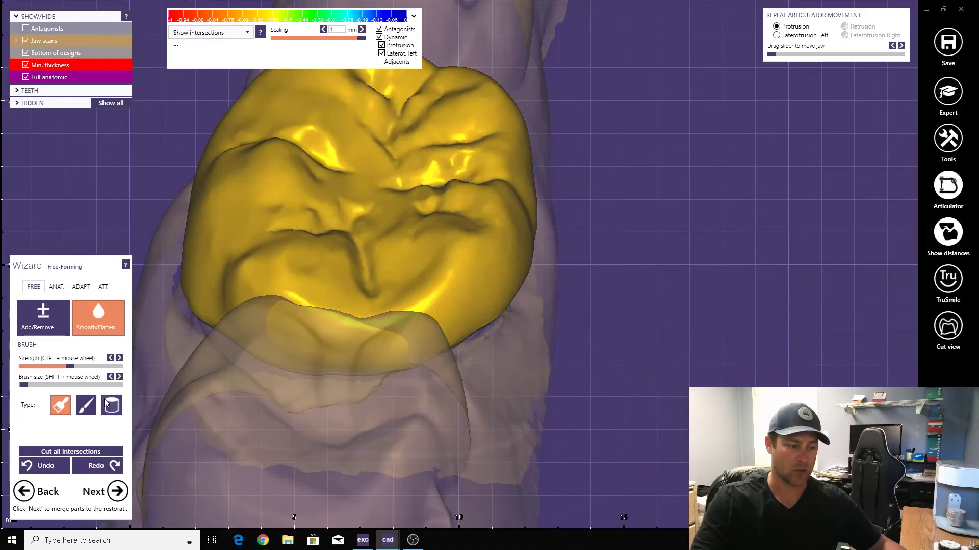
{"action": "left_click", "coordinate": [115, 410]}
{"action": "mouse_move", "coordinate": [357, 346]}
{"action": "right_mouse_down"}
{"action": "mouse_move", "coordinate": [399, 315]}
{"action": "mouse_move", "coordinate": [418, 280]}
{"action": "mouse_move", "coordinate": [521, 319]}
{"action": "mouse_move", "coordinate": [474, 332]}
{"action": "right_mouse_up"}
{"action": "scroll", "coordinate": [417, 280], "scroll_direction": "down", "scroll_amount": 5}
{"action": "scroll", "coordinate": [423, 305], "scroll_direction": "up", "scroll_amount": 2}
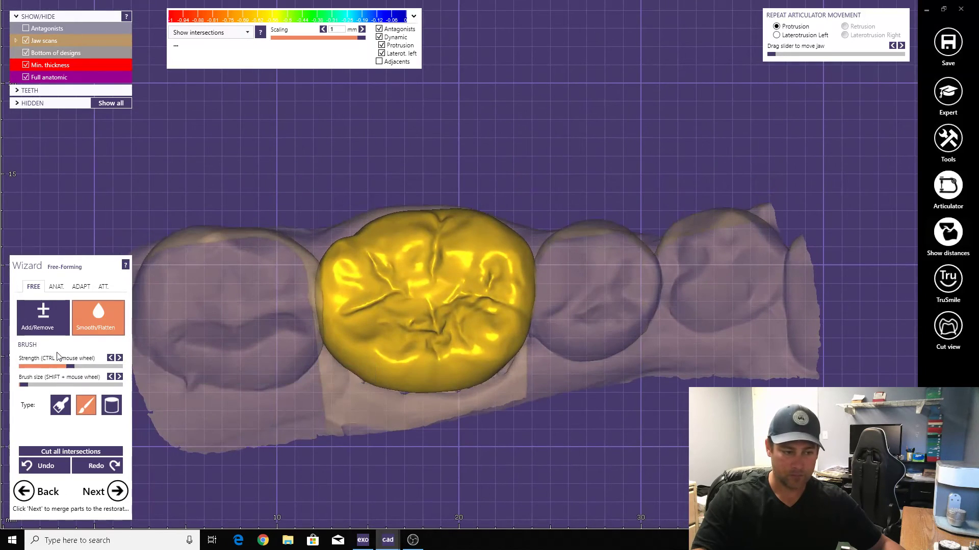
Cut the crown's approximal intersections at a 0 mm adjacent distance, excluding selected parts and brushing over the contact area.
{"action": "left_click", "coordinate": [81, 286]}
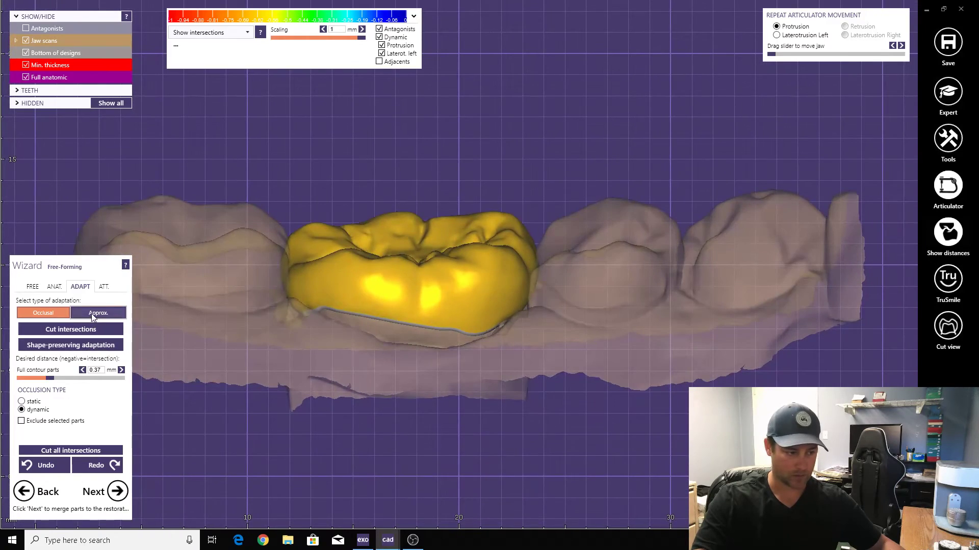
{"action": "left_click", "coordinate": [98, 312]}
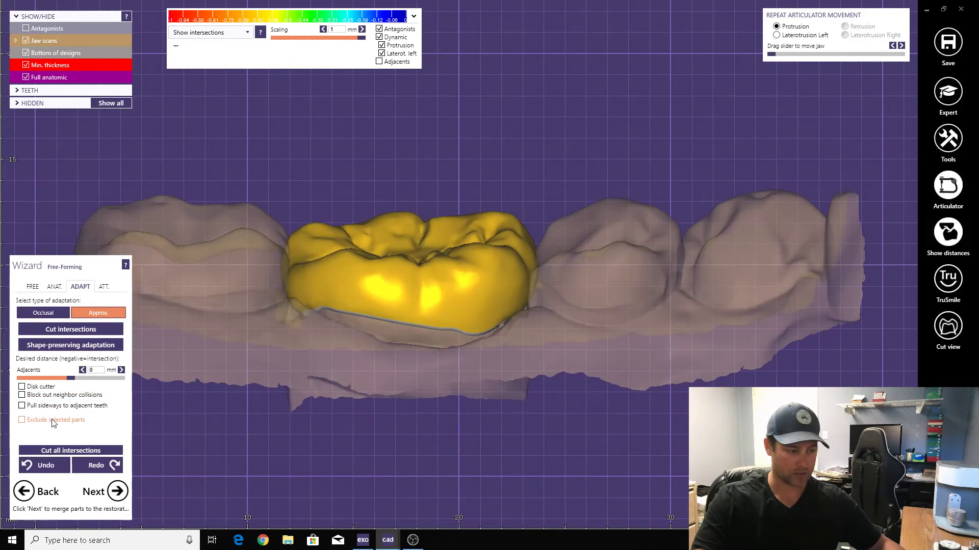
{"action": "left_click", "coordinate": [53, 422]}
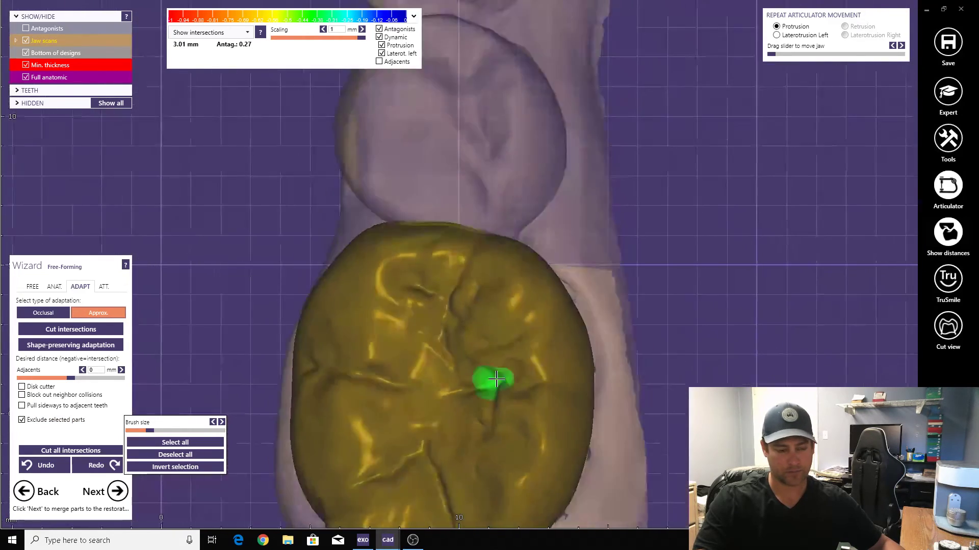
{"action": "mouse_move", "coordinate": [496, 380]}
{"action": "right_mouse_down"}
{"action": "mouse_move", "coordinate": [422, 356]}
{"action": "mouse_move", "coordinate": [374, 411]}
{"action": "right_mouse_up"}
{"action": "scroll", "coordinate": [369, 402], "scroll_direction": "up", "scroll_amount": 2}
{"action": "mouse_move", "coordinate": [333, 402]}
{"action": "left_mouse_down"}
{"action": "mouse_move", "coordinate": [280, 411]}
{"action": "mouse_move", "coordinate": [237, 398]}
{"action": "mouse_move", "coordinate": [293, 375]}
{"action": "mouse_move", "coordinate": [336, 406]}
{"action": "left_mouse_up"}
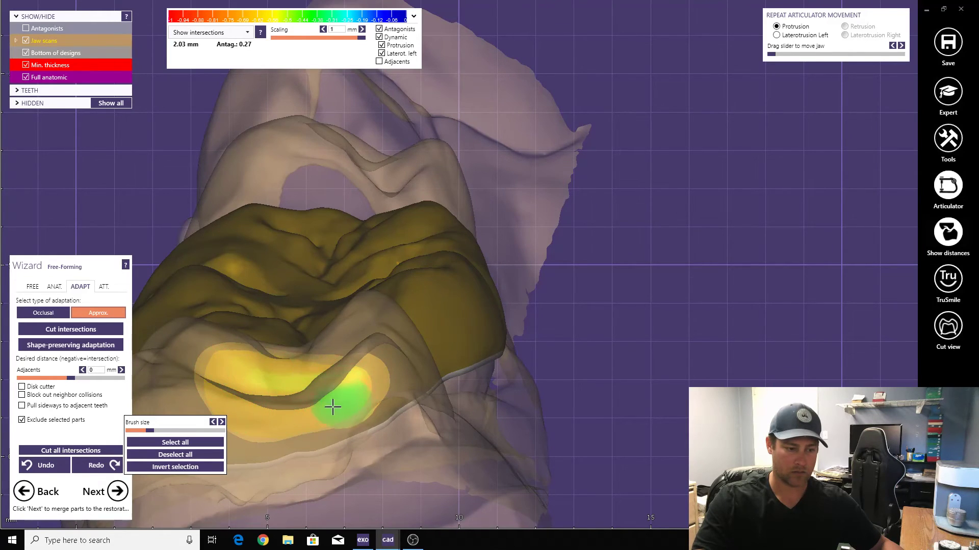
{"action": "left_click", "coordinate": [71, 331]}
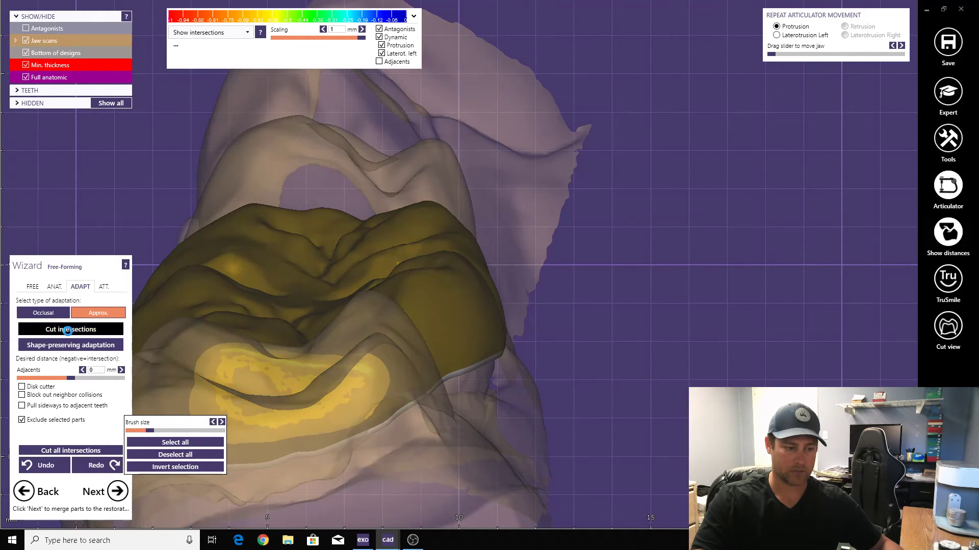
Stop excluding selected parts and enable the disk cutter for the crown's approximal adaptation.
{"action": "left_click", "coordinate": [51, 421]}
{"action": "left_click", "coordinate": [42, 387]}
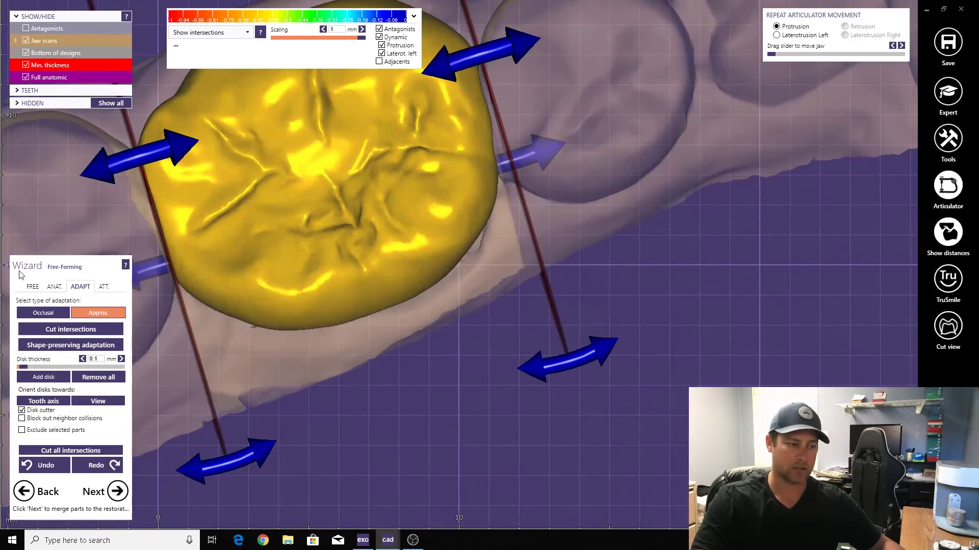
Hide the jaw scans, display intersections with the adjacents, and examine the crown's contact areas on both approximal sides.
{"action": "left_click", "coordinate": [25, 41]}
{"action": "left_click", "coordinate": [378, 62]}
{"action": "scroll", "coordinate": [267, 191], "scroll_direction": "down", "scroll_amount": 2}
{"action": "right_click_drag", "start_coordinate": [268, 191], "coordinate": [275, 322]}
{"action": "scroll", "coordinate": [278, 317], "scroll_direction": "down", "scroll_amount": 2}
{"action": "left_click_drag", "start_coordinate": [378, 192], "coordinate": [357, 196]}
{"action": "right_click_drag", "start_coordinate": [312, 367], "coordinate": [309, 357]}
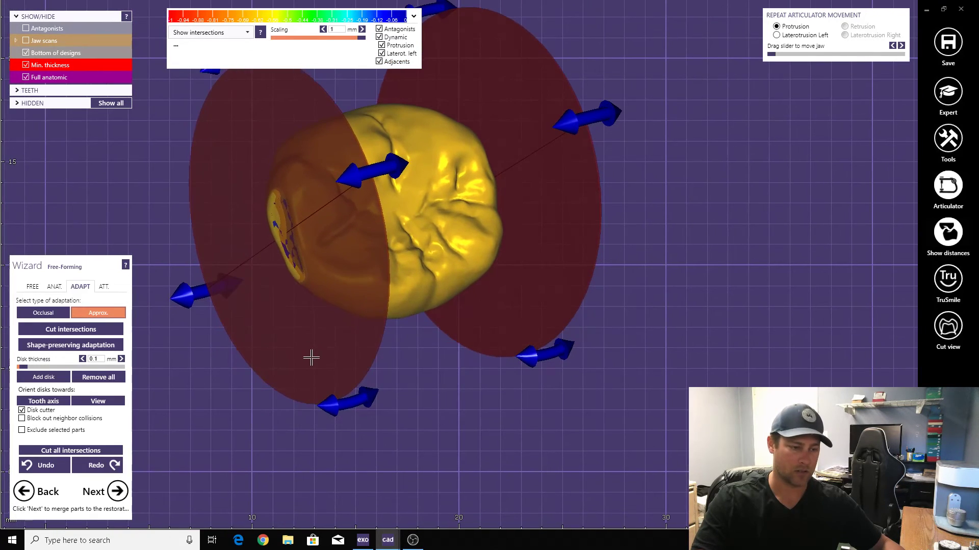
{"action": "left_click_drag", "start_coordinate": [310, 356], "coordinate": [309, 356]}
{"action": "right_click_drag", "start_coordinate": [310, 356], "coordinate": [404, 338]}
{"action": "scroll", "coordinate": [407, 334], "scroll_direction": "up", "scroll_amount": 3}
{"action": "left_click_drag", "start_coordinate": [441, 397], "coordinate": [413, 417]}
{"action": "right_click_drag", "start_coordinate": [448, 337], "coordinate": [287, 246]}
{"action": "right_click_drag", "start_coordinate": [355, 306], "coordinate": [323, 398]}
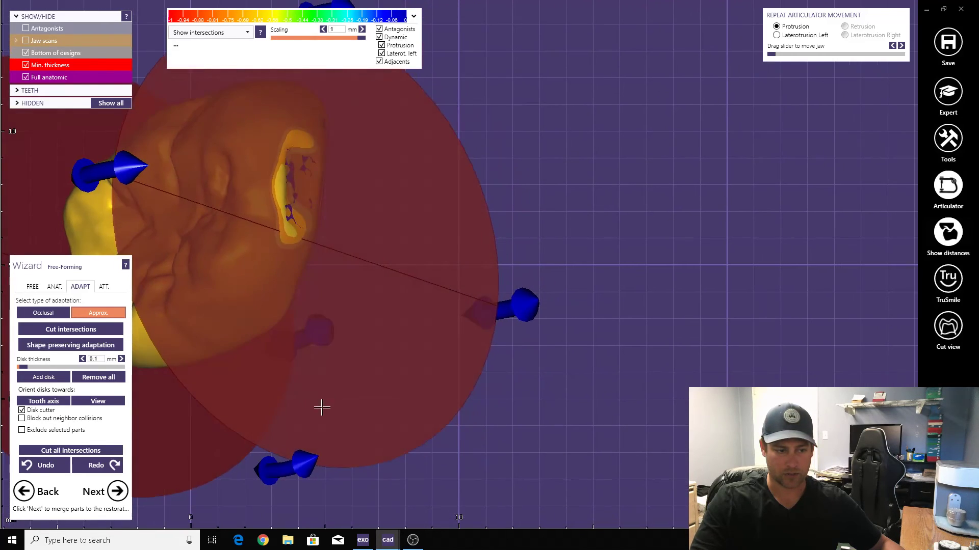
{"action": "mouse_move", "coordinate": [293, 462]}
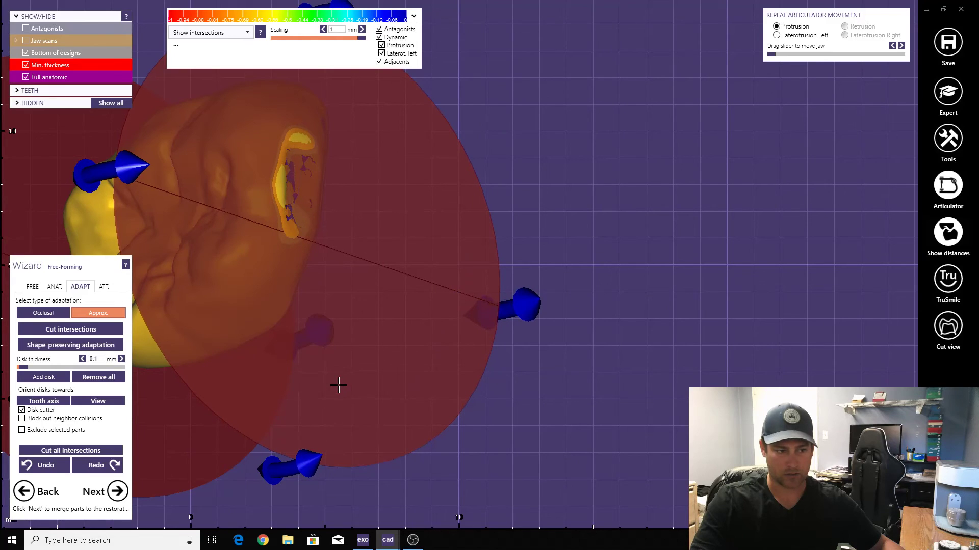
{"action": "scroll", "coordinate": [339, 385], "scroll_direction": "down", "scroll_amount": 2}
{"action": "right_click_drag", "start_coordinate": [337, 385], "coordinate": [245, 379]}
{"action": "mouse_move", "coordinate": [33, 76]}
Return to free-forming with the jaw scans shown and reduce the strength of the Smooth/Flatten cylinder brush.
{"action": "left_click", "coordinate": [33, 287]}
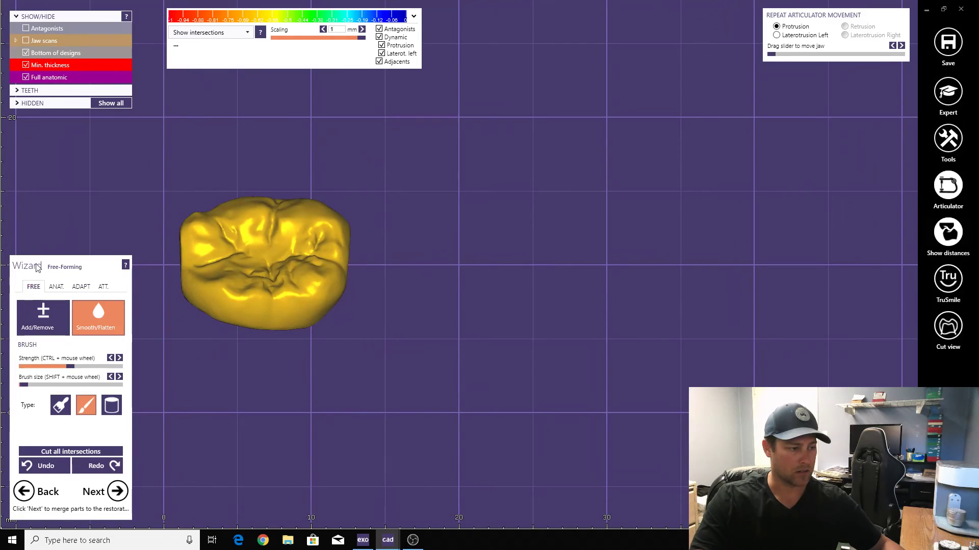
{"action": "left_click", "coordinate": [26, 41]}
{"action": "scroll", "coordinate": [228, 339], "scroll_direction": "up", "scroll_amount": 6}
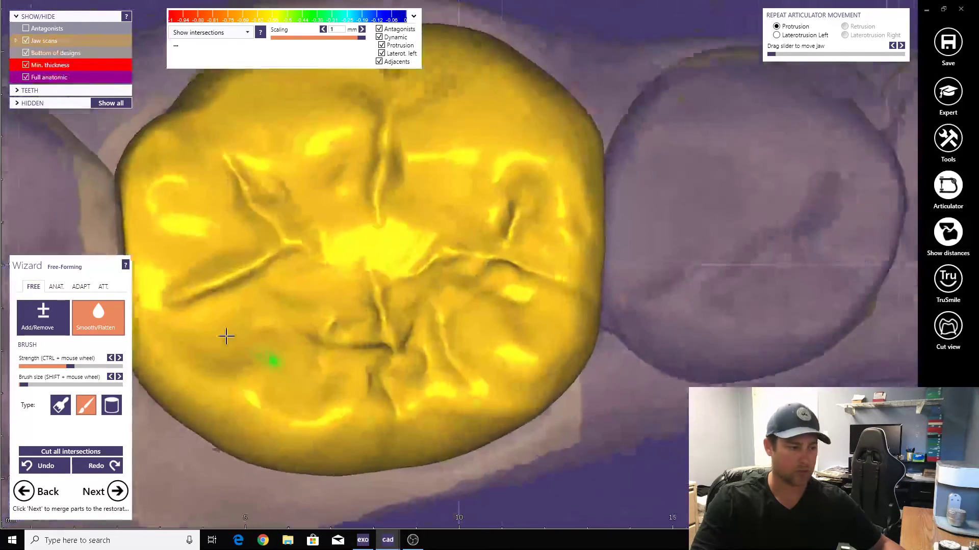
{"action": "scroll", "coordinate": [225, 223], "scroll_direction": "down", "scroll_amount": 3}
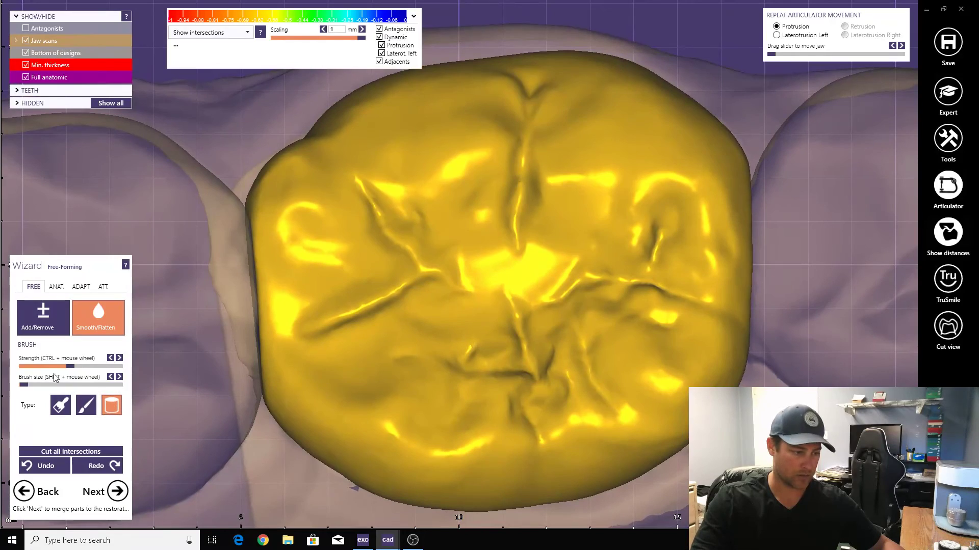
{"action": "left_click", "coordinate": [54, 366]}
{"action": "scroll", "coordinate": [232, 354], "scroll_direction": "up", "scroll_amount": 3}
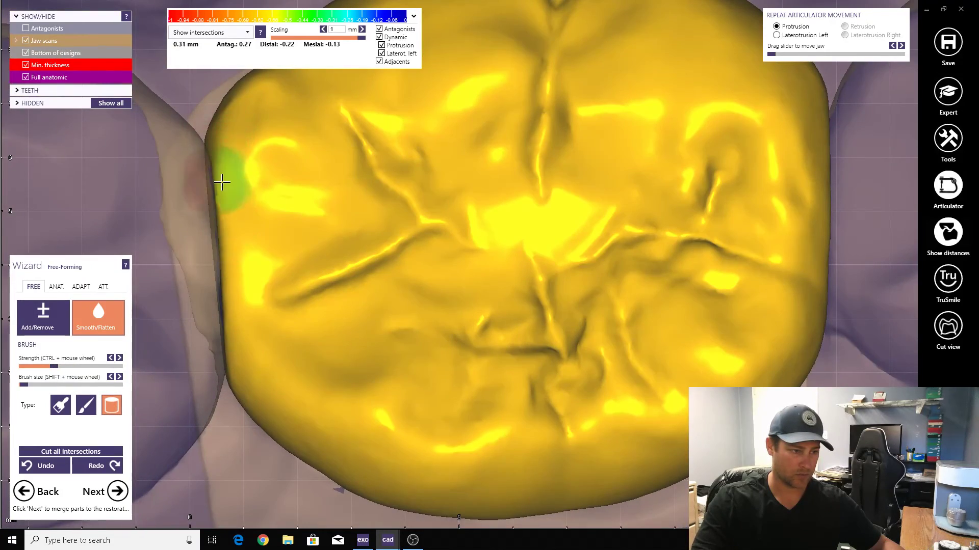
Show the antagonists and examine from the side how the crown fits against the opposing and neighbouring teeth.
{"action": "scroll", "coordinate": [254, 395], "scroll_direction": "down", "scroll_amount": 6}
{"action": "right_click_drag", "start_coordinate": [254, 411], "coordinate": [255, 411]}
{"action": "scroll", "coordinate": [255, 410], "scroll_direction": "up", "scroll_amount": 1}
{"action": "left_click", "coordinate": [26, 28]}
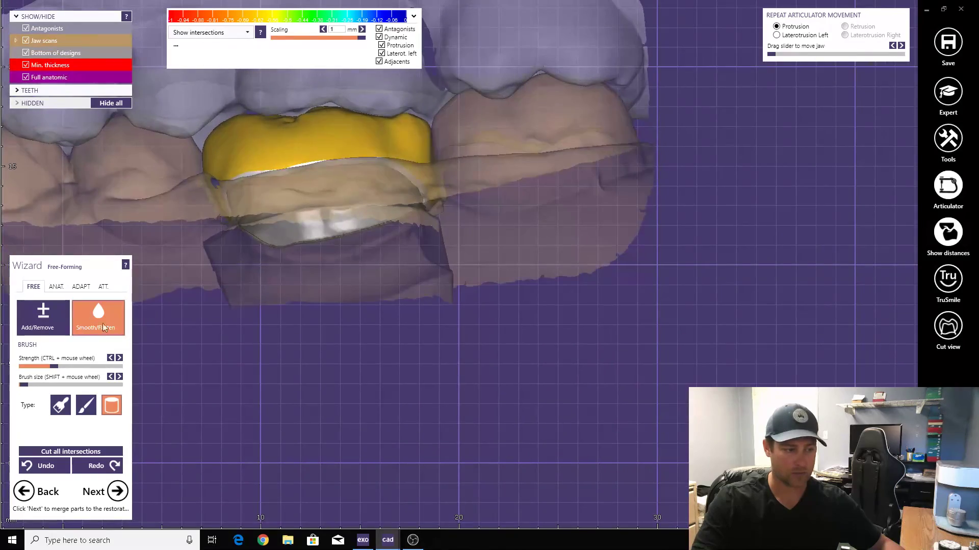
{"action": "scroll", "coordinate": [350, 229], "scroll_direction": "up", "scroll_amount": 4}
{"action": "right_click_drag", "start_coordinate": [295, 236], "coordinate": [292, 245]}
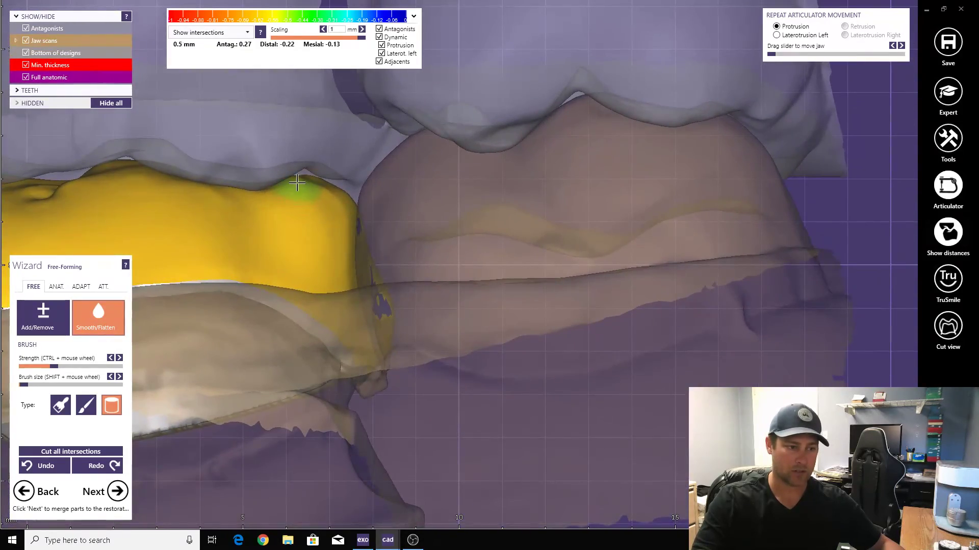
{"action": "scroll", "coordinate": [345, 217], "scroll_direction": "down", "scroll_amount": 8}
{"action": "right_click_drag", "start_coordinate": [335, 196], "coordinate": [222, 404]}
Finish free-forming, merge the crown's parts, and continue from the saved files once the restoration is saved.
{"action": "left_click", "coordinate": [117, 492]}
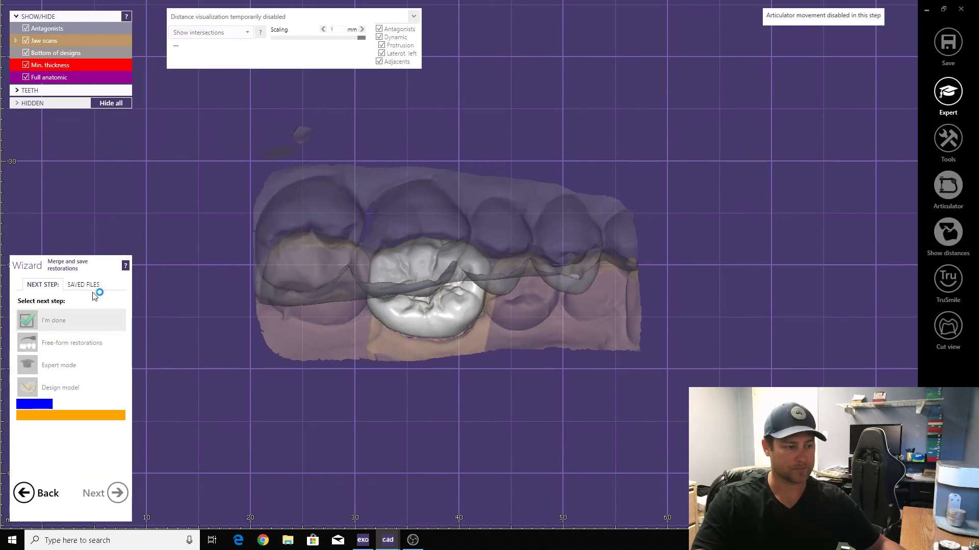
{"action": "left_click", "coordinate": [81, 285]}
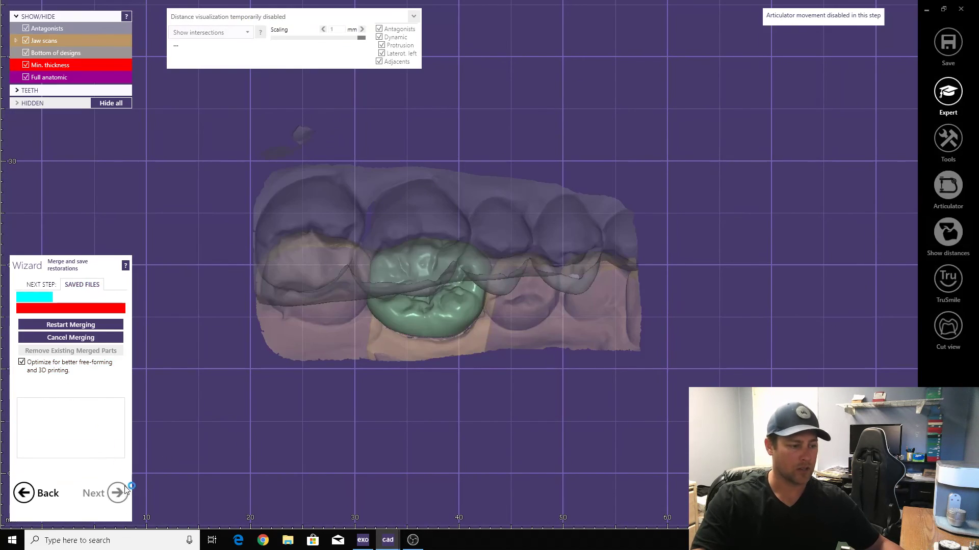
{"action": "left_click", "coordinate": [118, 492]}
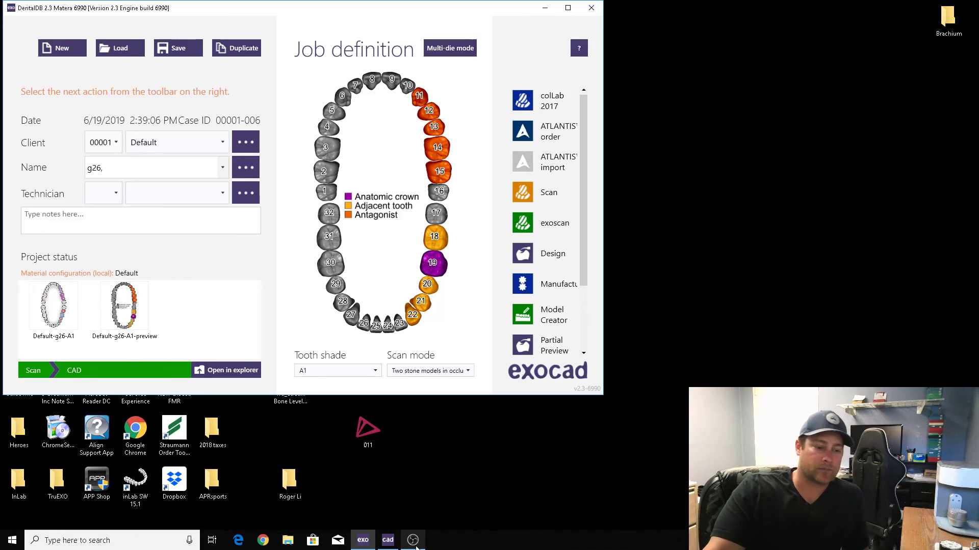
{"action": "left_click", "coordinate": [454, 514]}
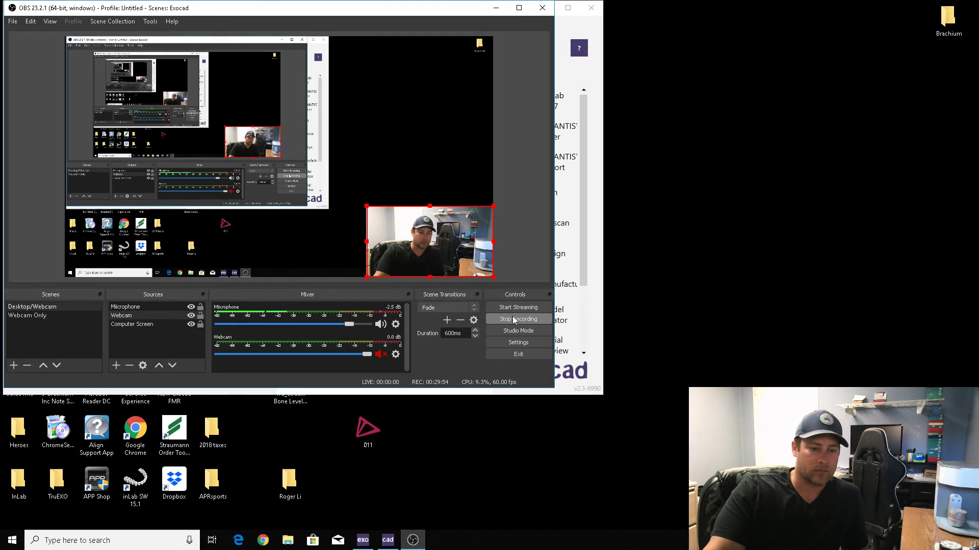